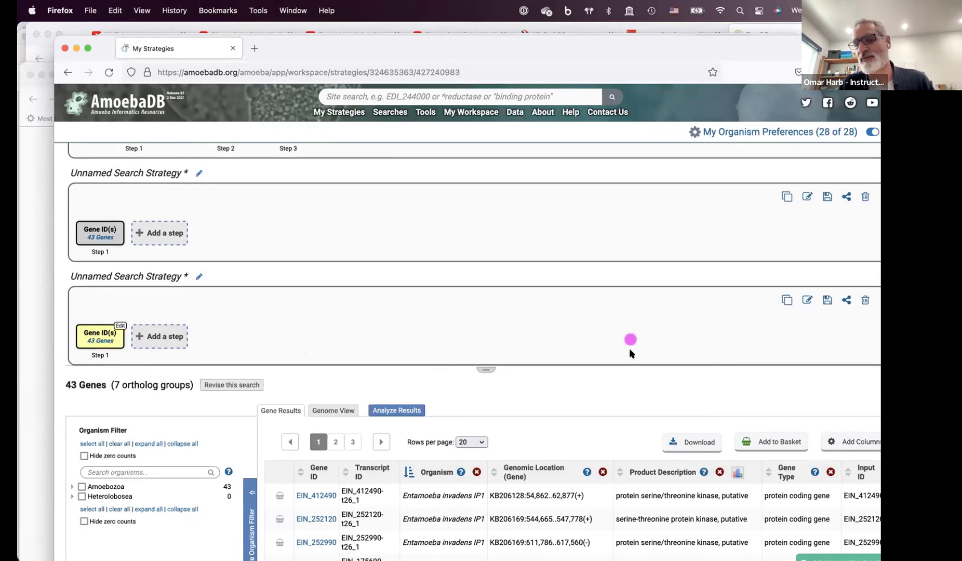
Step: Examine the product descriptions of the genes listed in the Gene ID(s) search results
scroll(589, 483, down, 2)
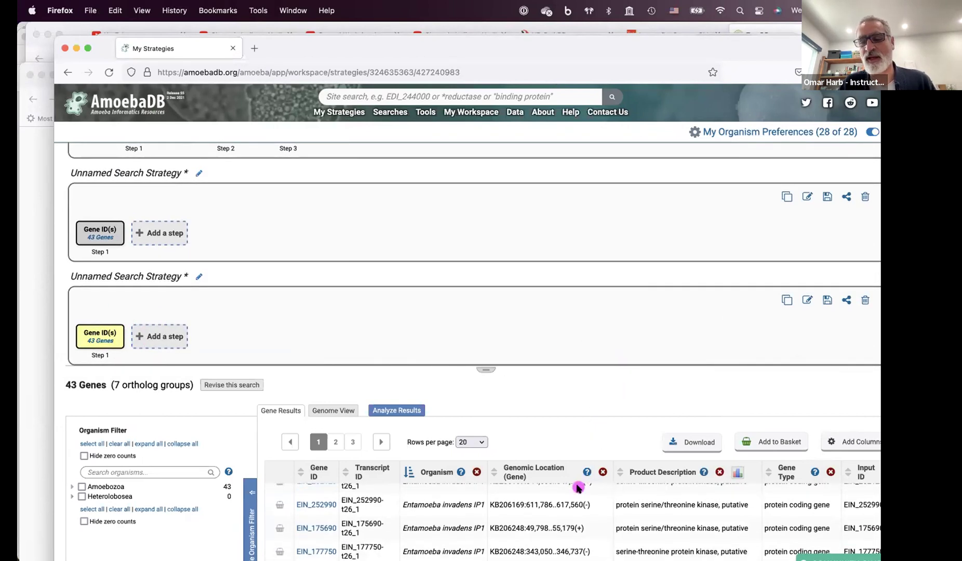
scroll(671, 515, down, 5)
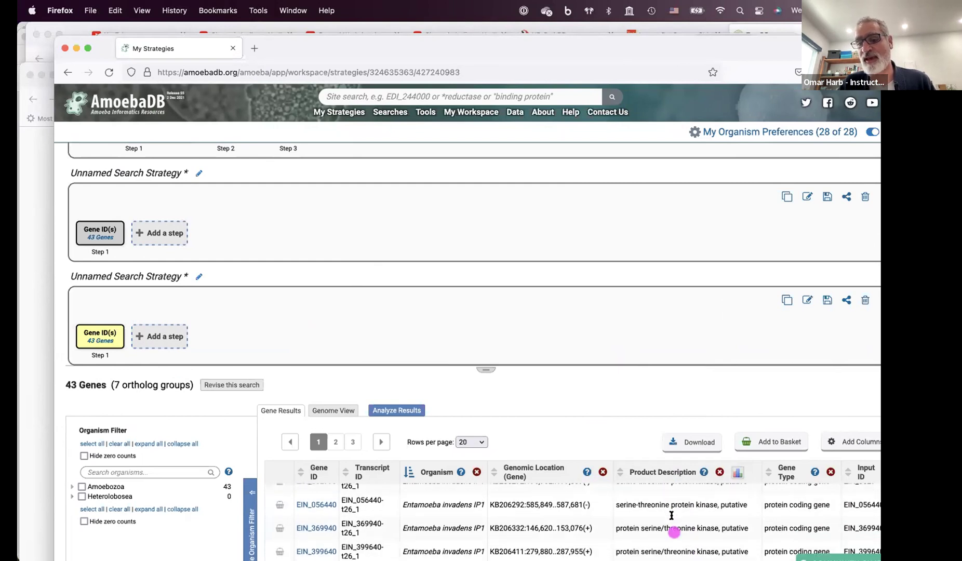
scroll(667, 520, up, 5)
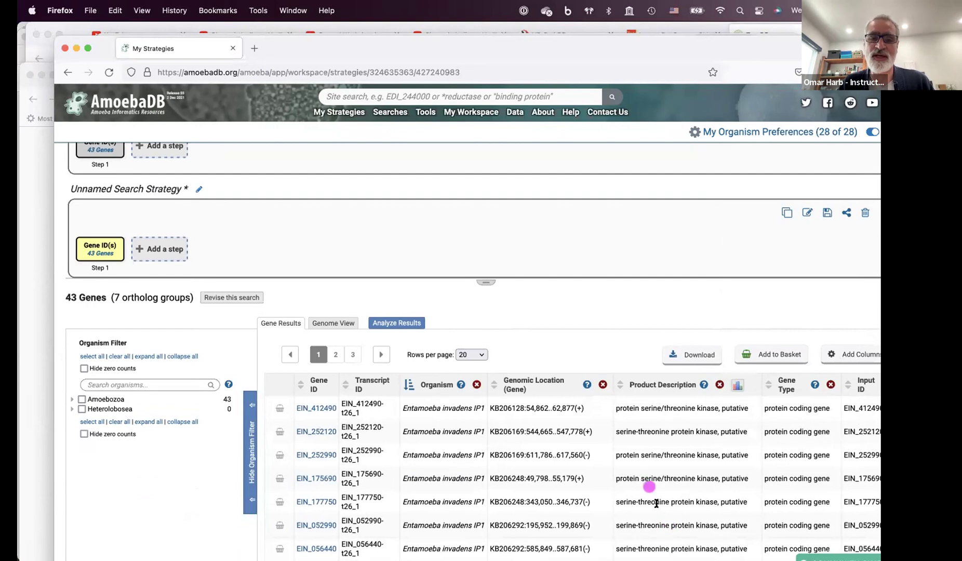
scroll(655, 509, up, 2)
scroll(654, 507, up, 1)
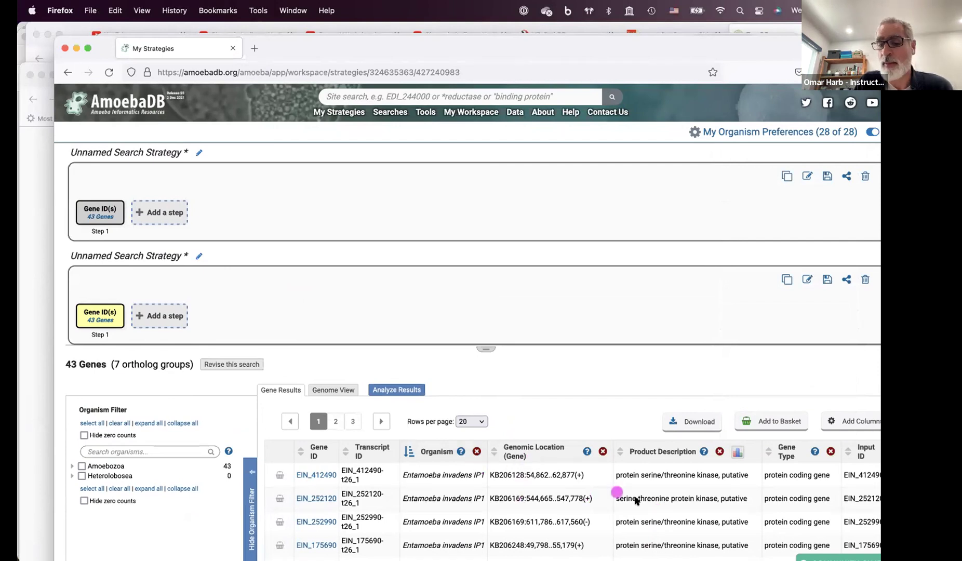
scroll(634, 514, down, 2)
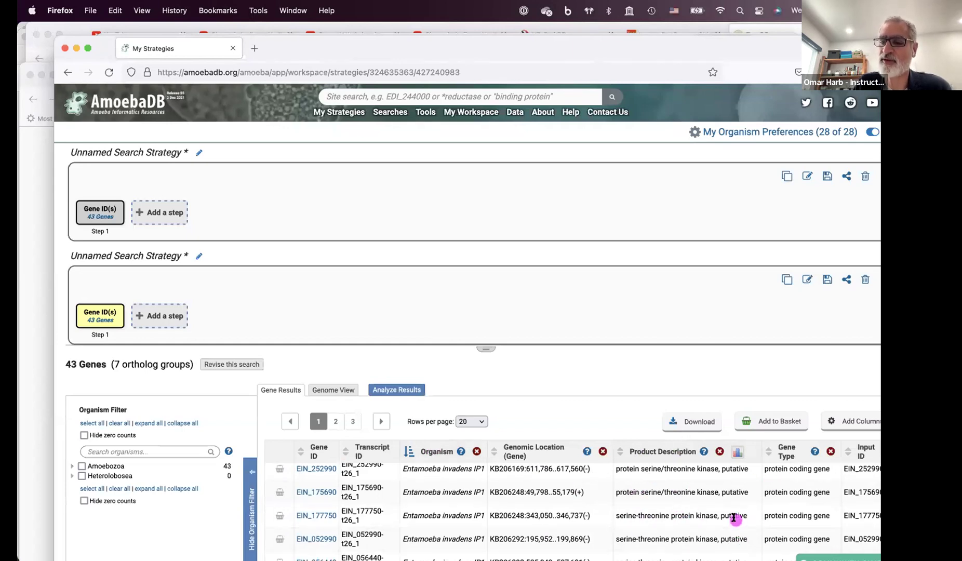
scroll(658, 484, up, 1)
scroll(658, 484, up, 2)
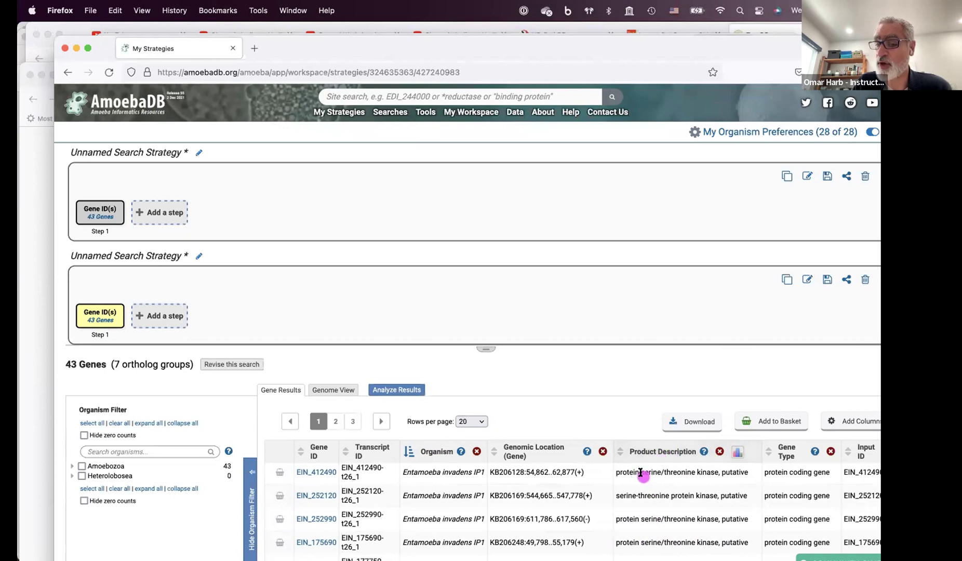
Step: Show the word cloud for the Product Description column and move its window clear of the results table
click(737, 452)
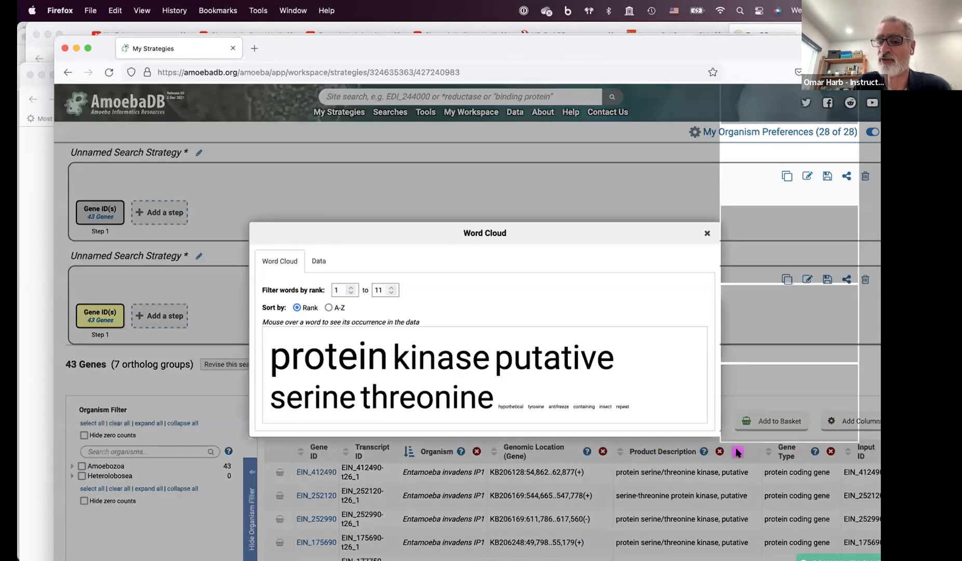
drag(592, 238, 488, 141)
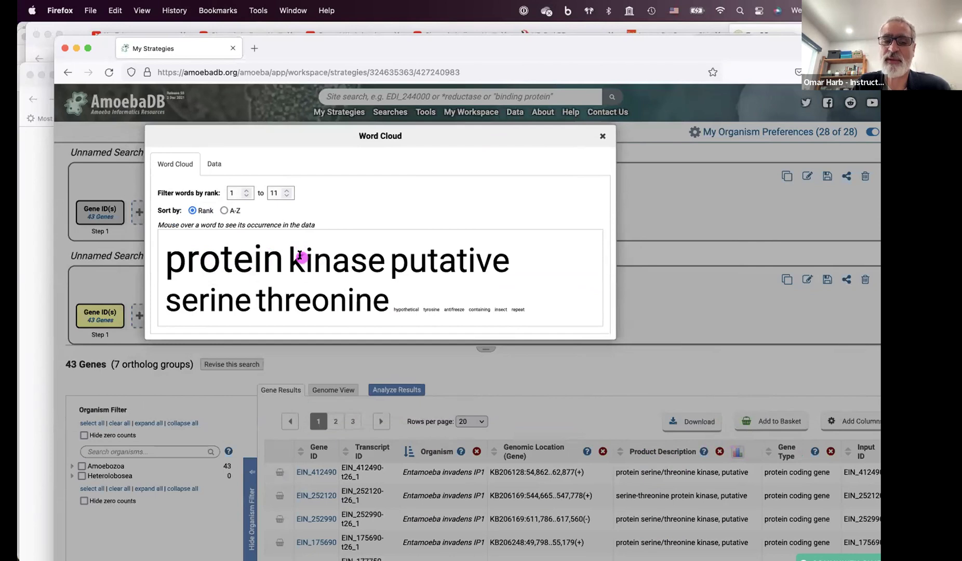
mouse_move(299, 255)
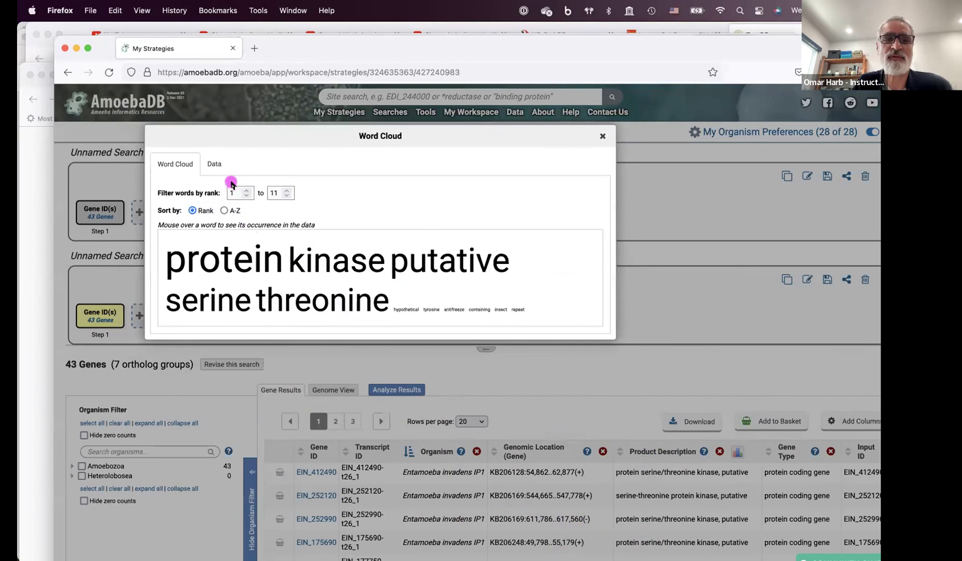
Step: Review the word cloud's word occurrence table, filter it by "kin", and close the word cloud
click(225, 165)
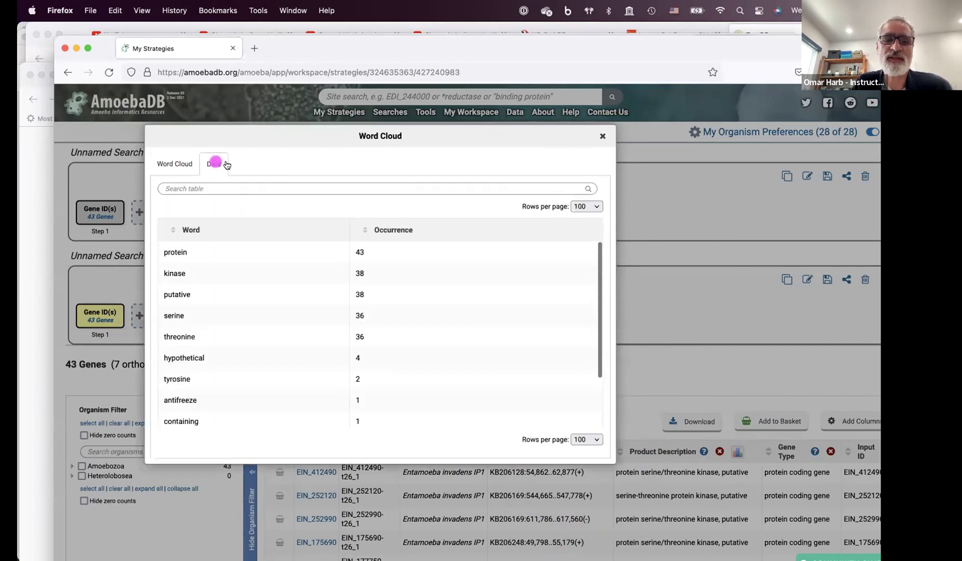
scroll(247, 370, down, 2)
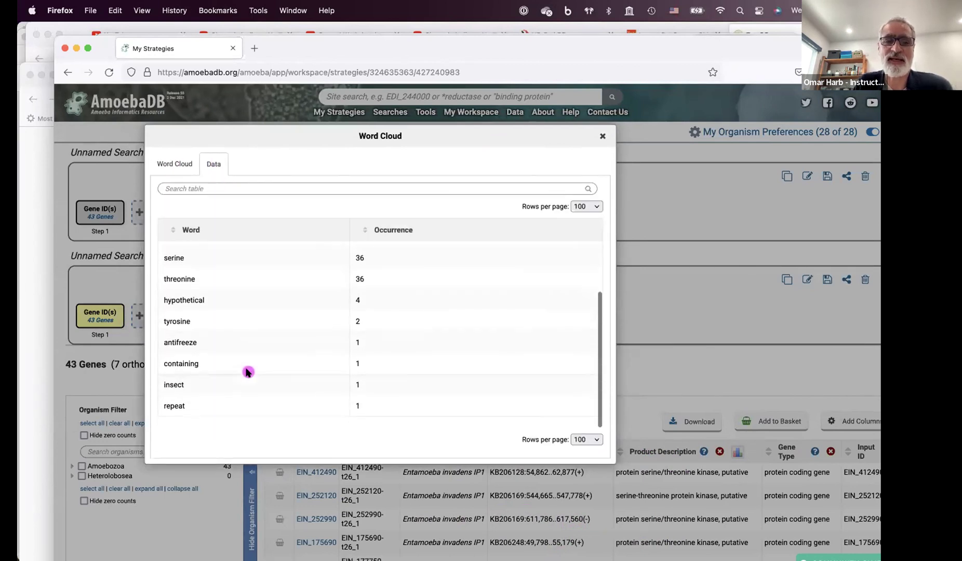
scroll(247, 371, up, 2)
click(223, 189)
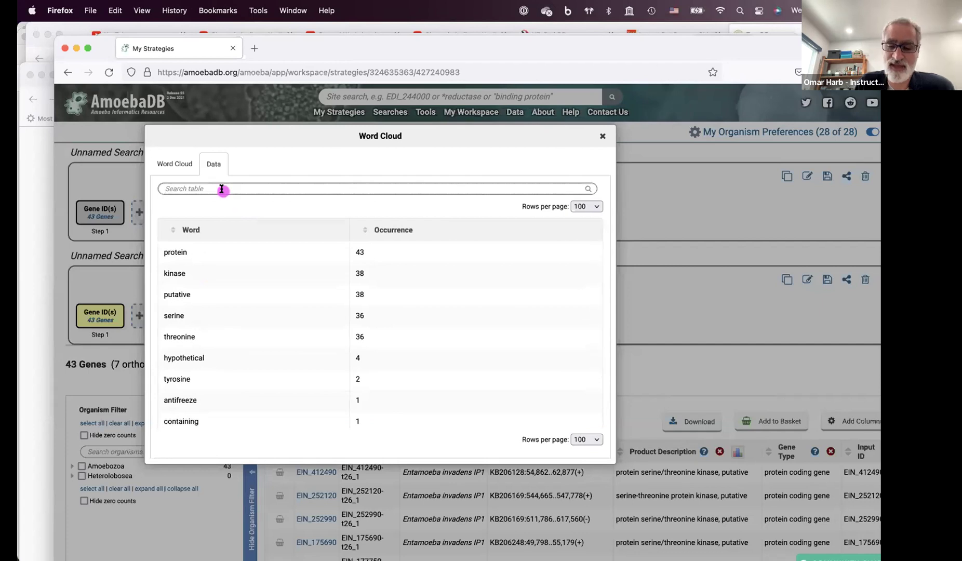
text(kis)
key(BackSpace)
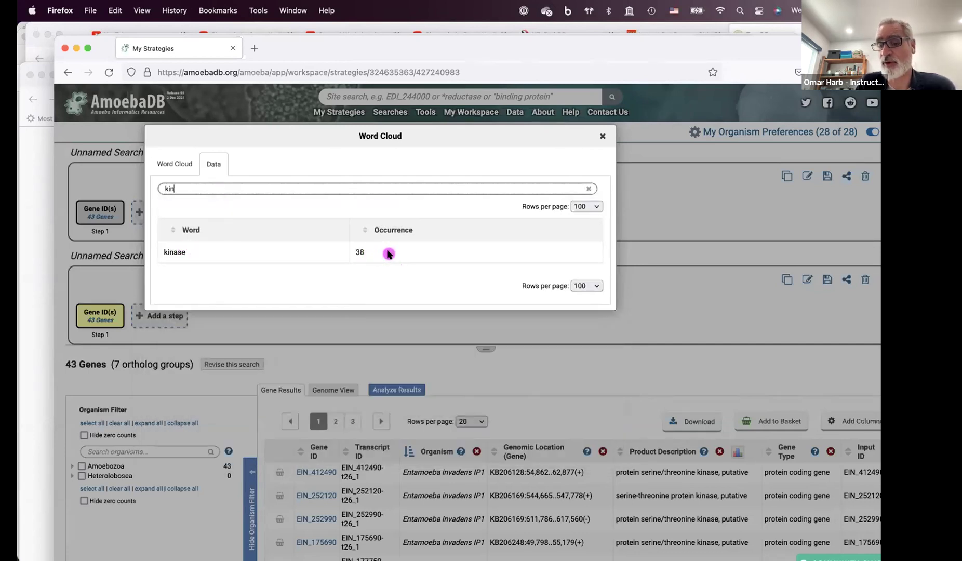
click(603, 136)
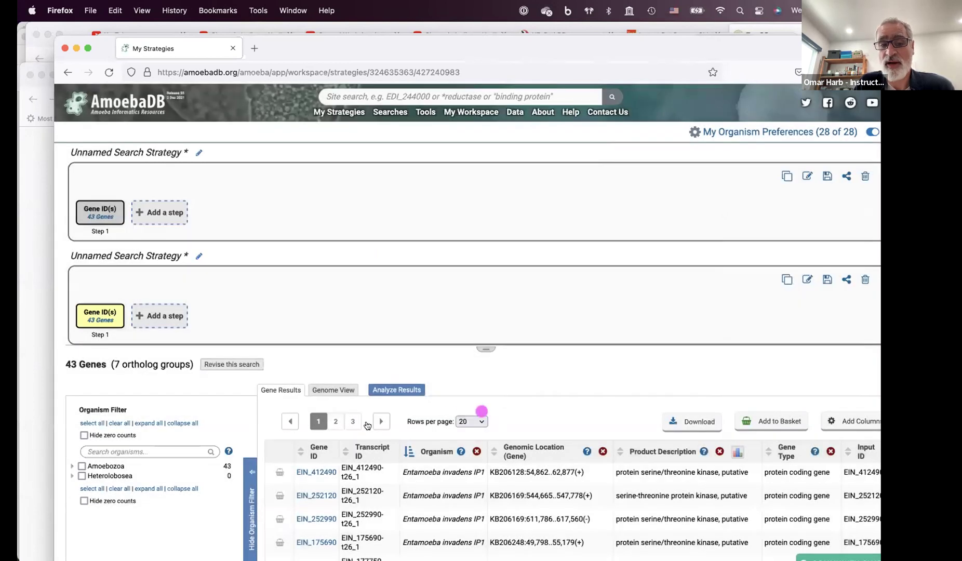
Step: Start a Word Enrichment analysis of the gene results for Entamoeba invadens IP1
click(390, 390)
scroll(468, 374, down, 2)
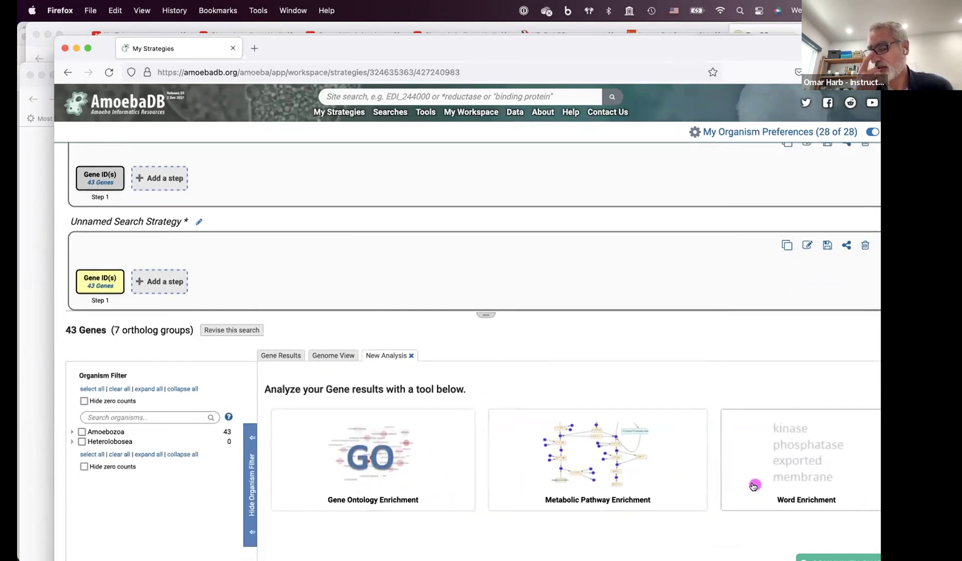
mouse_move(753, 486)
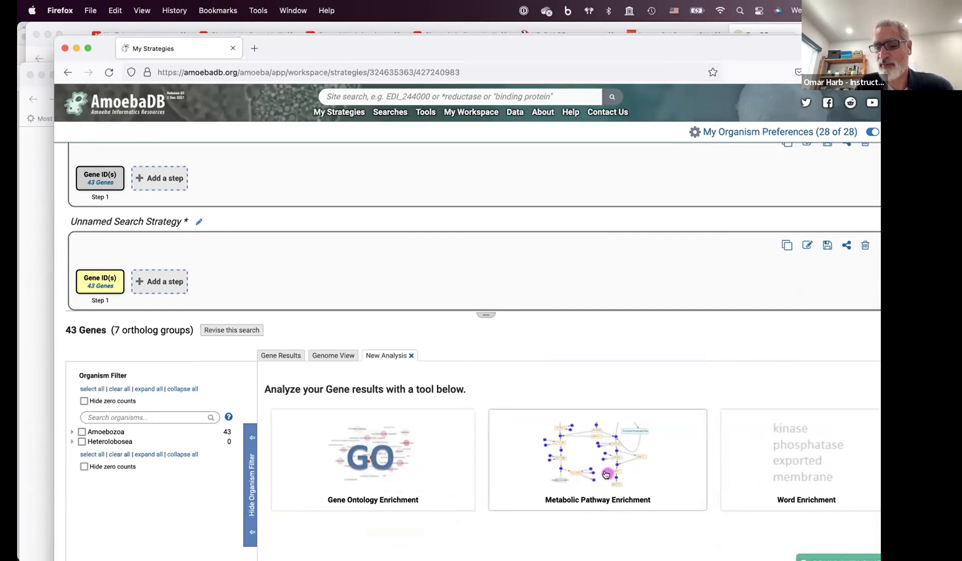
mouse_move(620, 494)
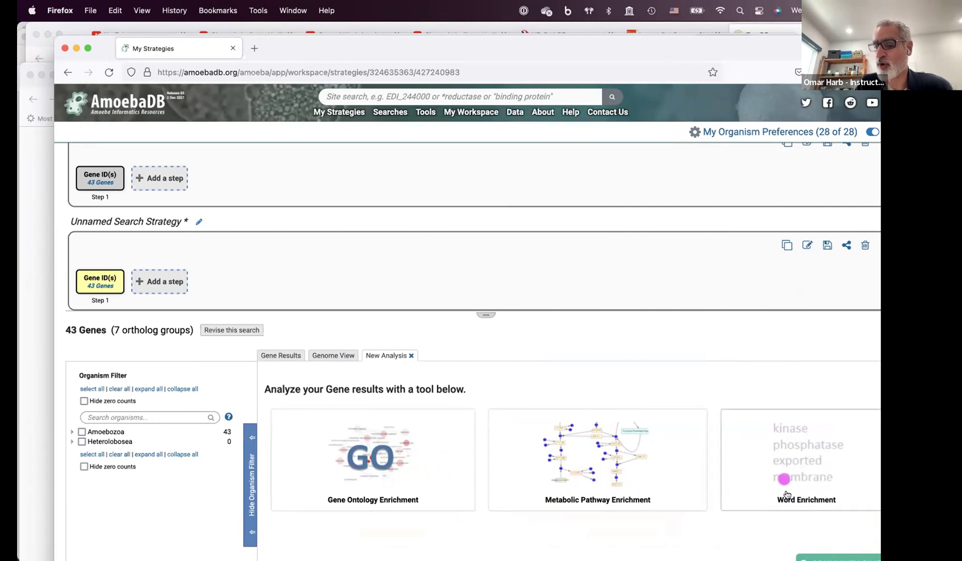
mouse_move(808, 483)
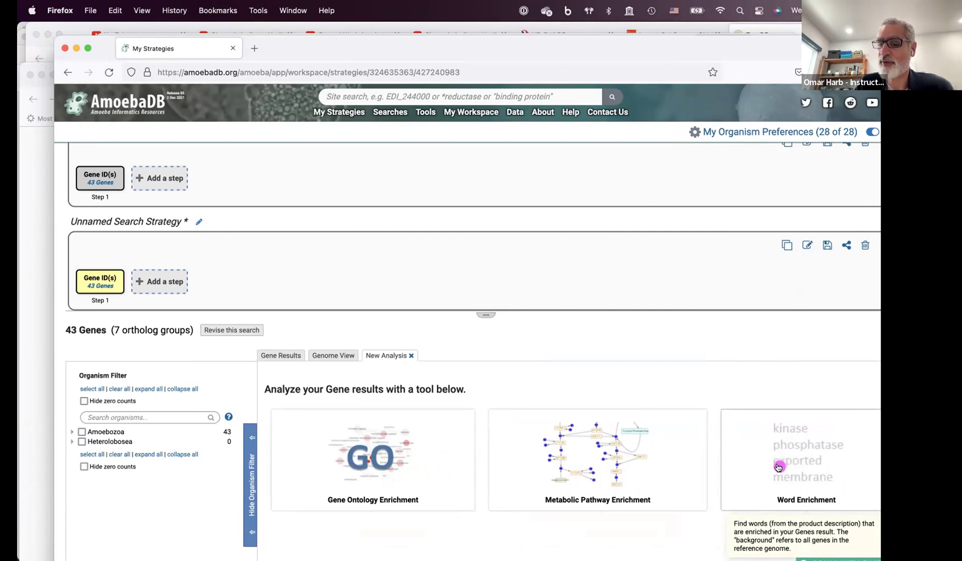
click(778, 467)
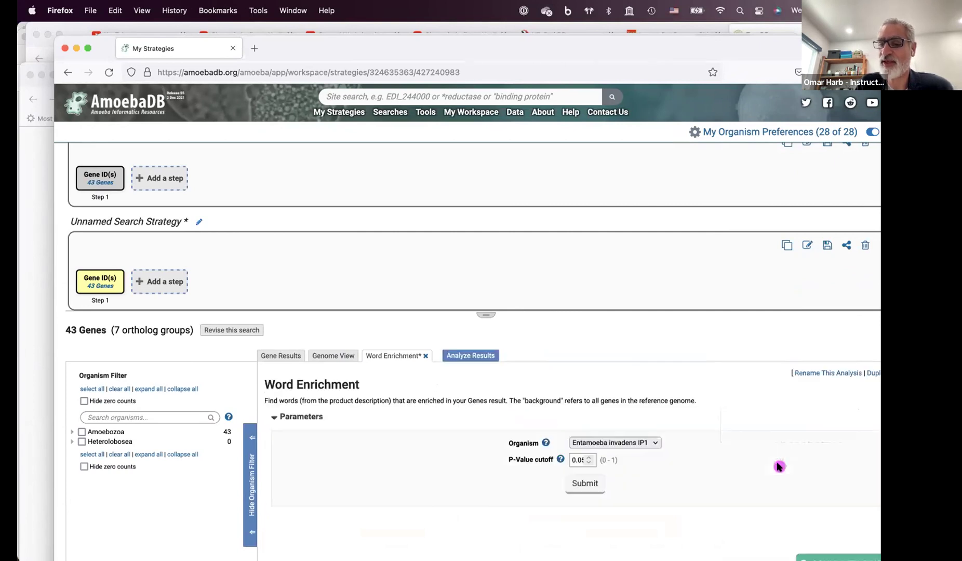
click(579, 488)
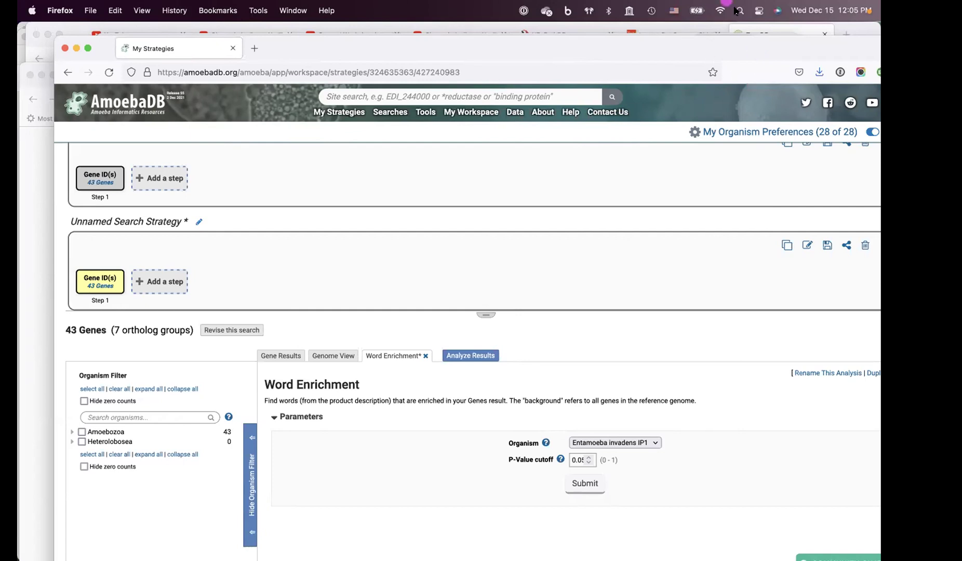
Step: Switch to PowerPoint, reposition the Intro_to_orthology_15Dec2021_workshop window, and start the presentation's slide show
mouse_move(532, 115)
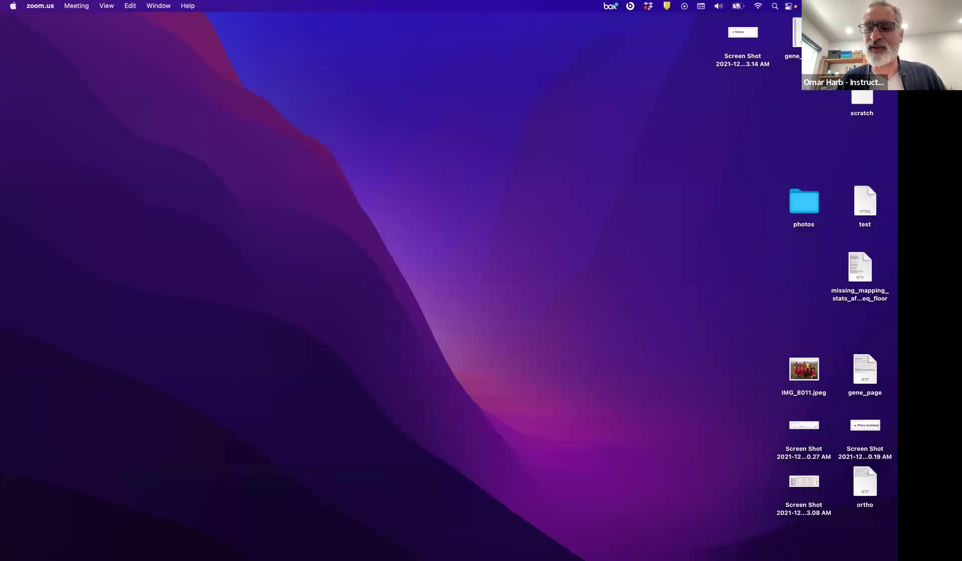
key(super+Tab)
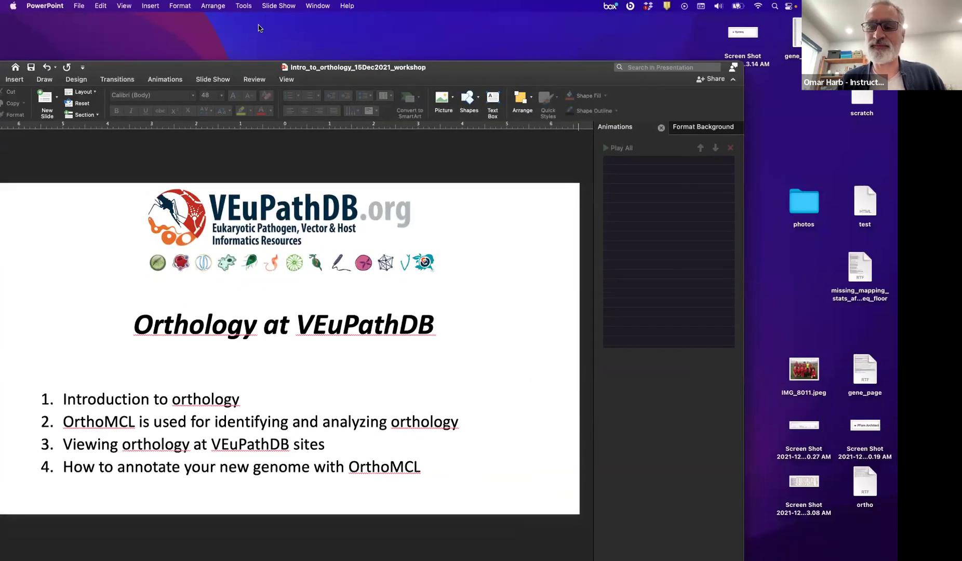
drag(235, 65, 271, 46)
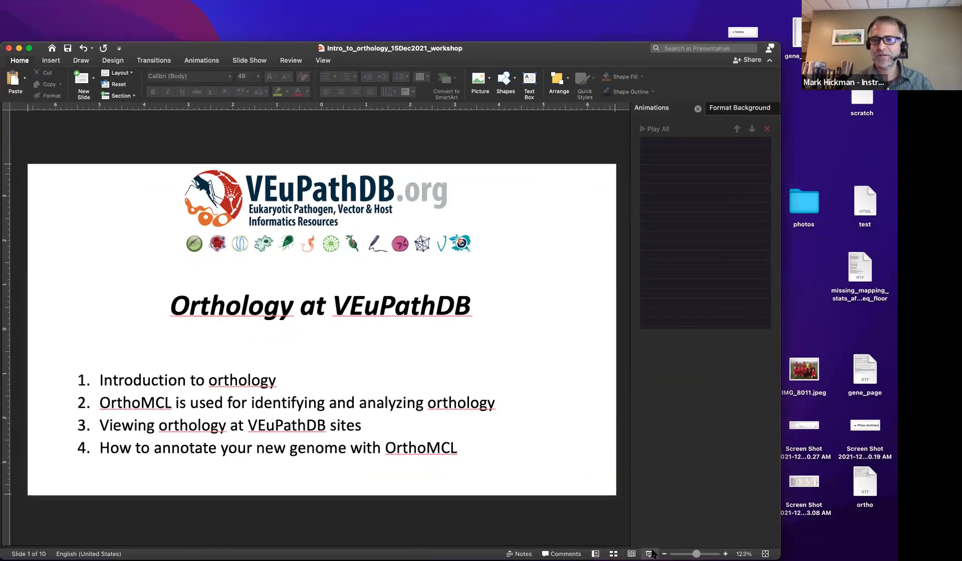
click(650, 553)
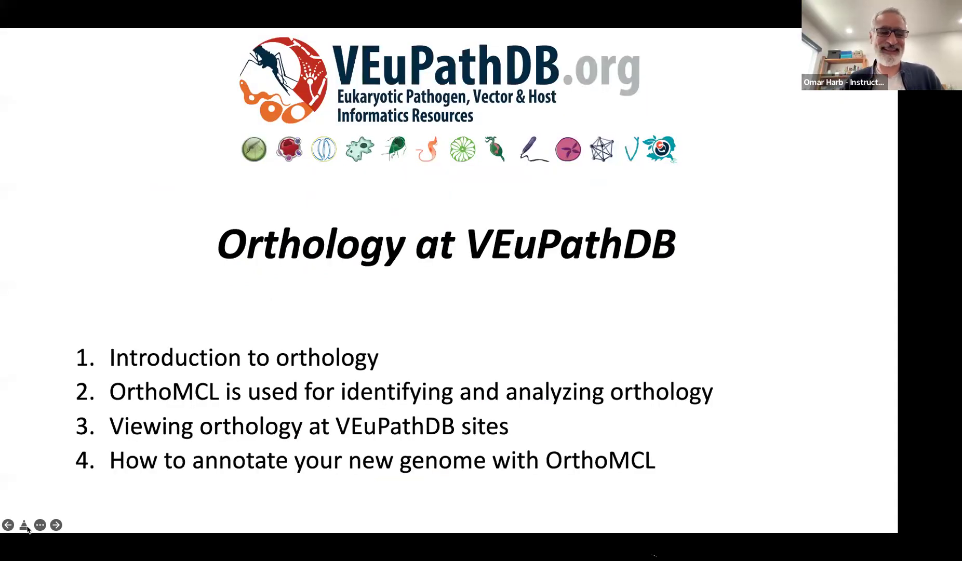
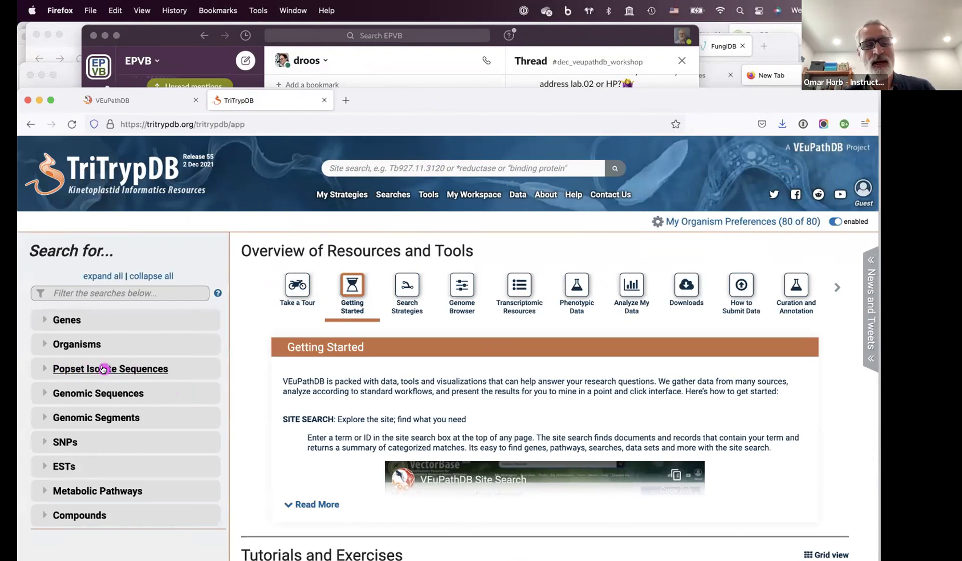
Step: Open the Locus Sequence Name search for Popset Isolate Sequences in TriTrypDB
click(103, 368)
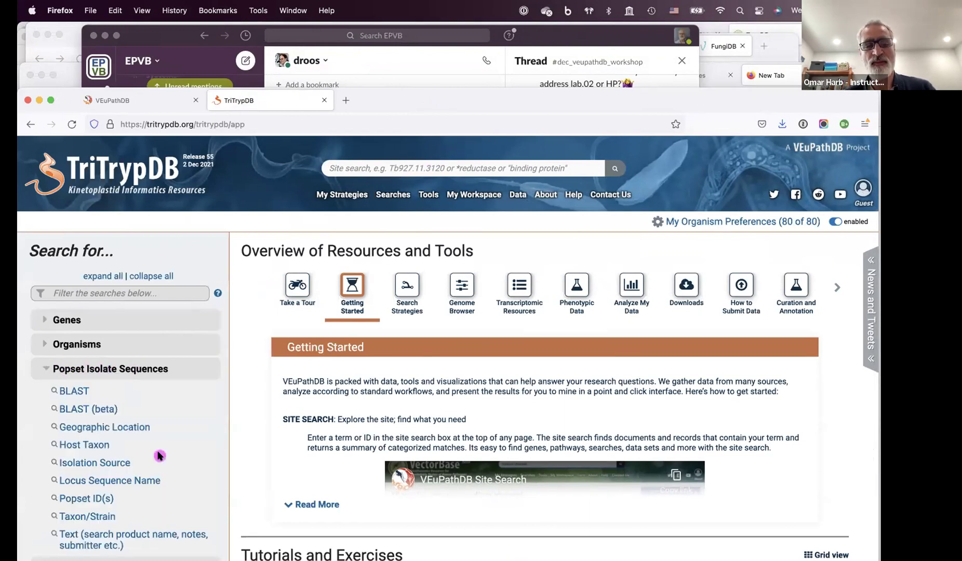
drag(450, 89, 450, 46)
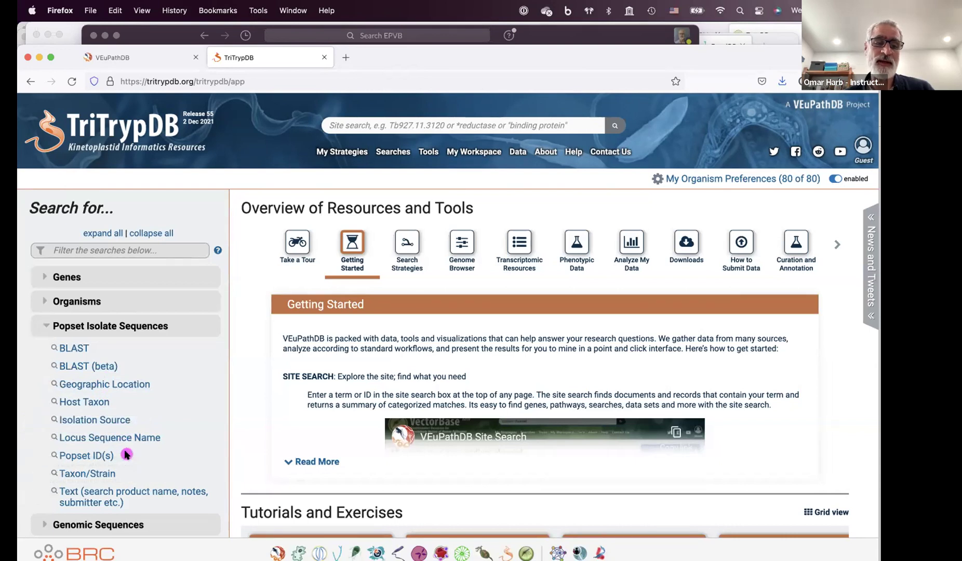
mouse_move(108, 439)
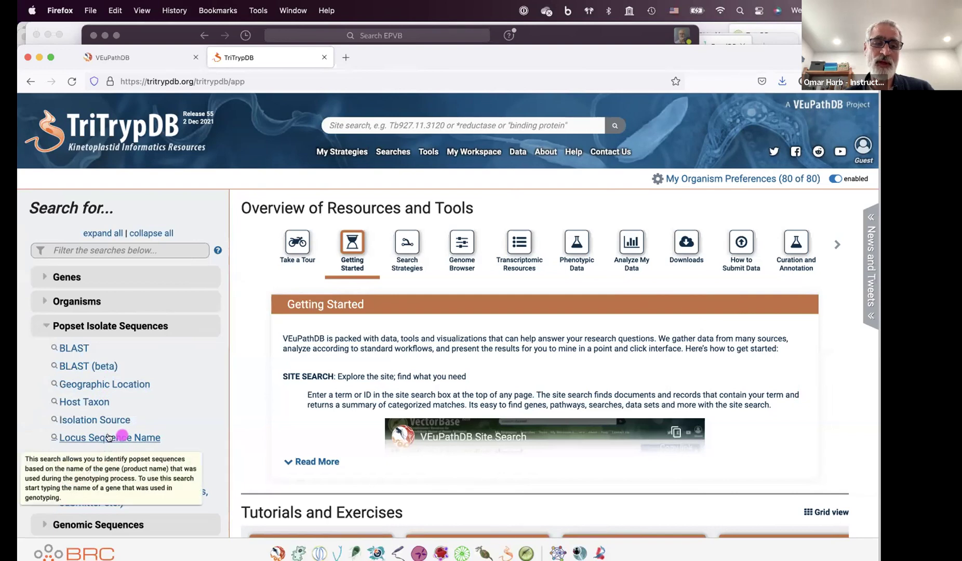
click(107, 439)
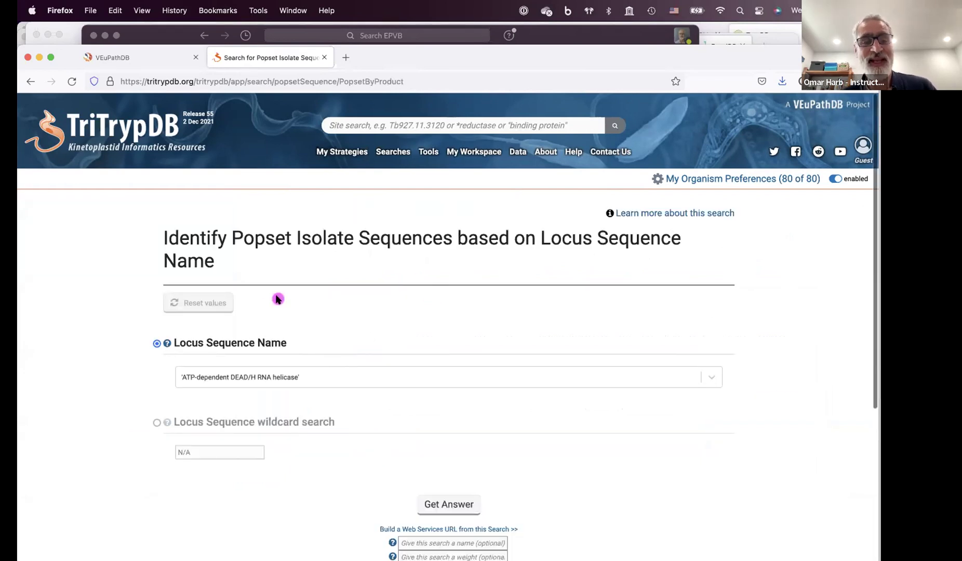
Step: Look up hsp70 among the locus sequence names and select the heat shock protein 70-related protein, glucose-regulated protein 78 entry
click(310, 373)
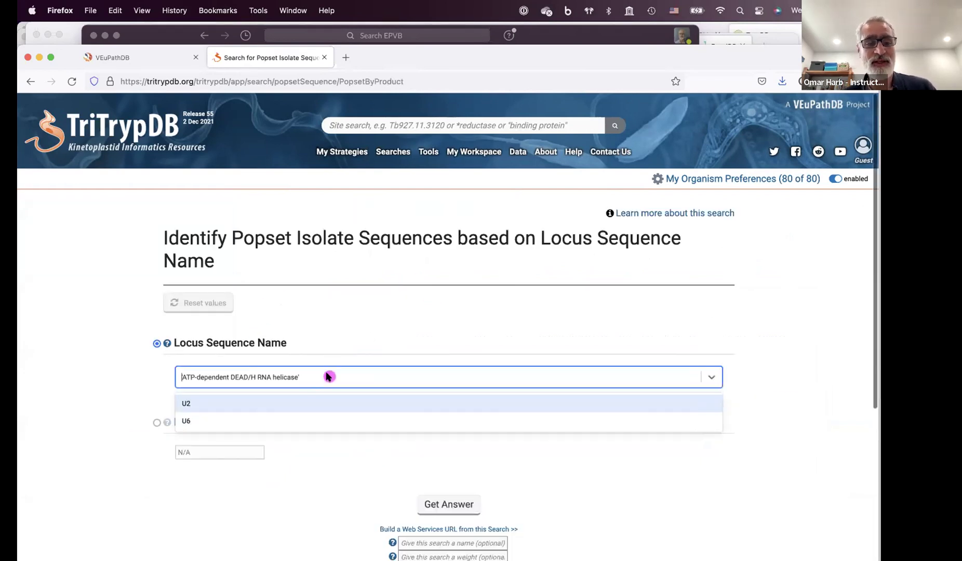
text(hs)
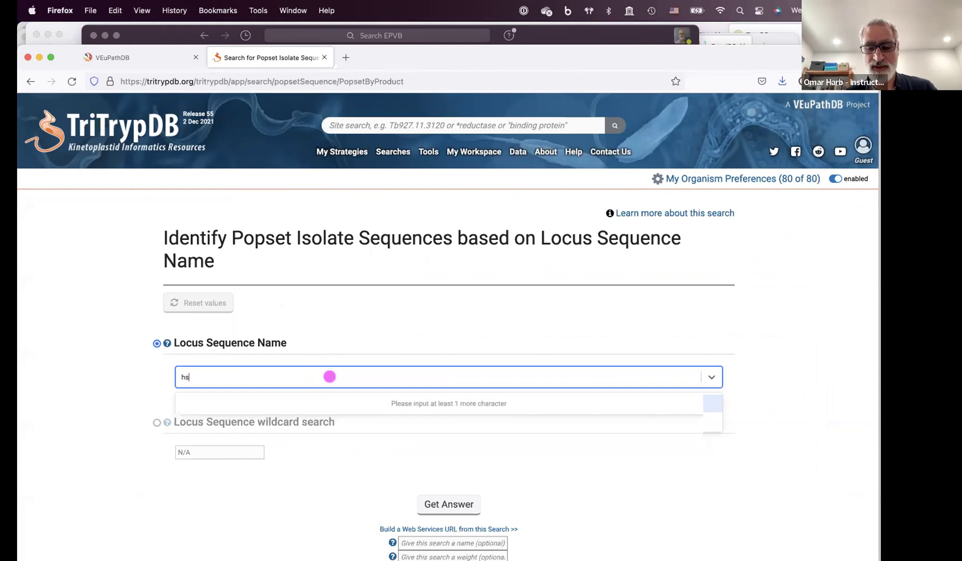
text(p70)
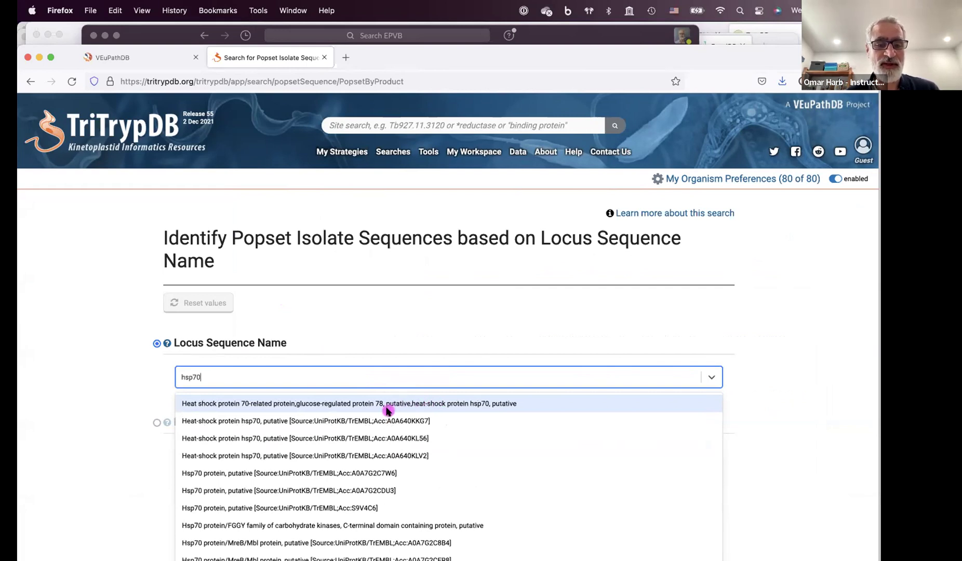
scroll(227, 505, down, 1)
scroll(227, 505, down, 3)
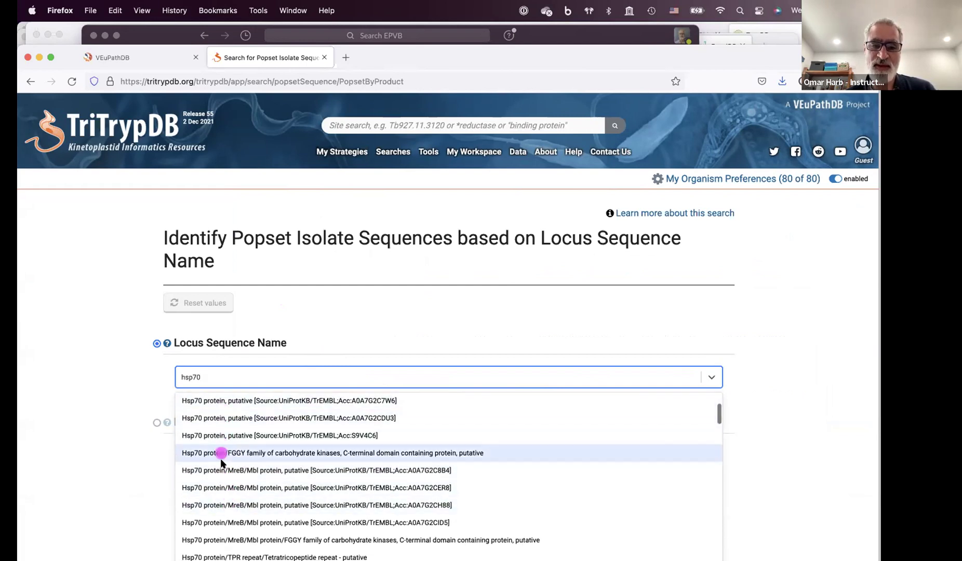
scroll(231, 505, down, 3)
scroll(232, 509, down, 6)
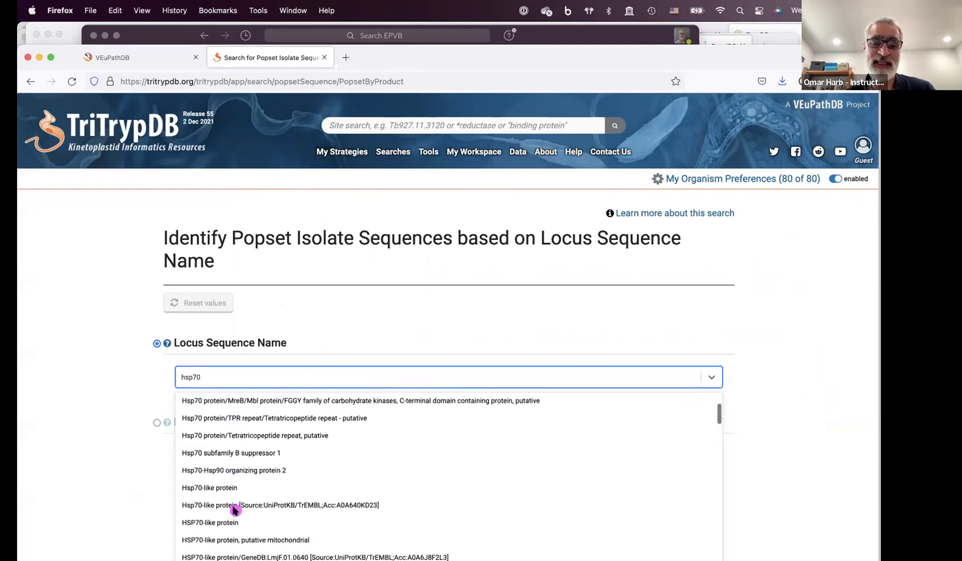
scroll(234, 441, up, 6)
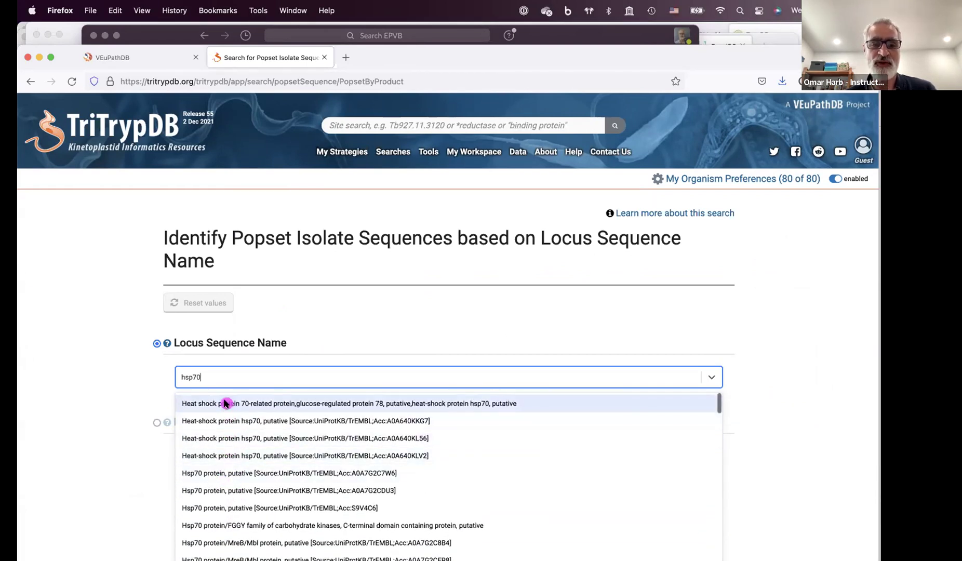
click(224, 403)
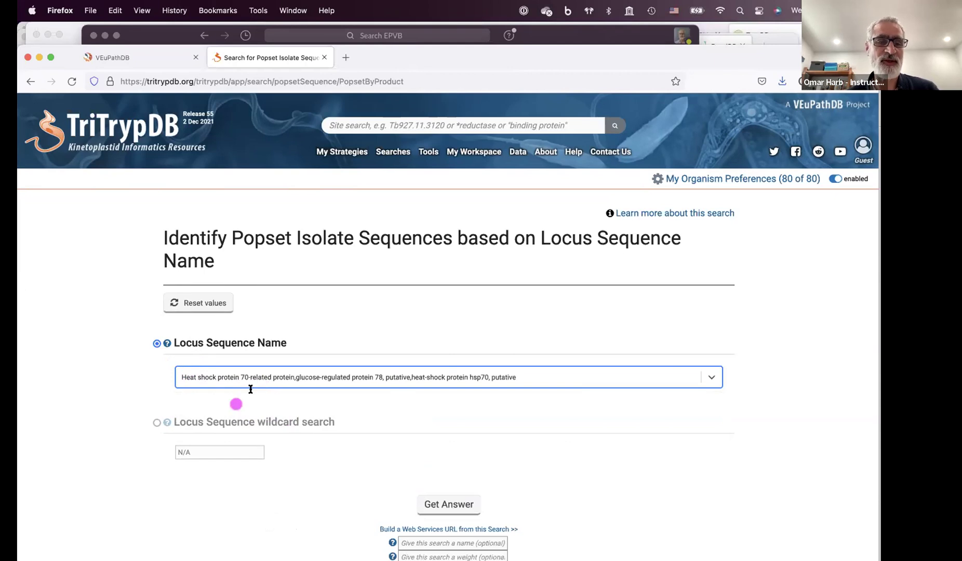
Step: Switch to the Locus Sequence wildcard search, set its term to hsp70, and run the search
click(156, 423)
drag(193, 452, 161, 451)
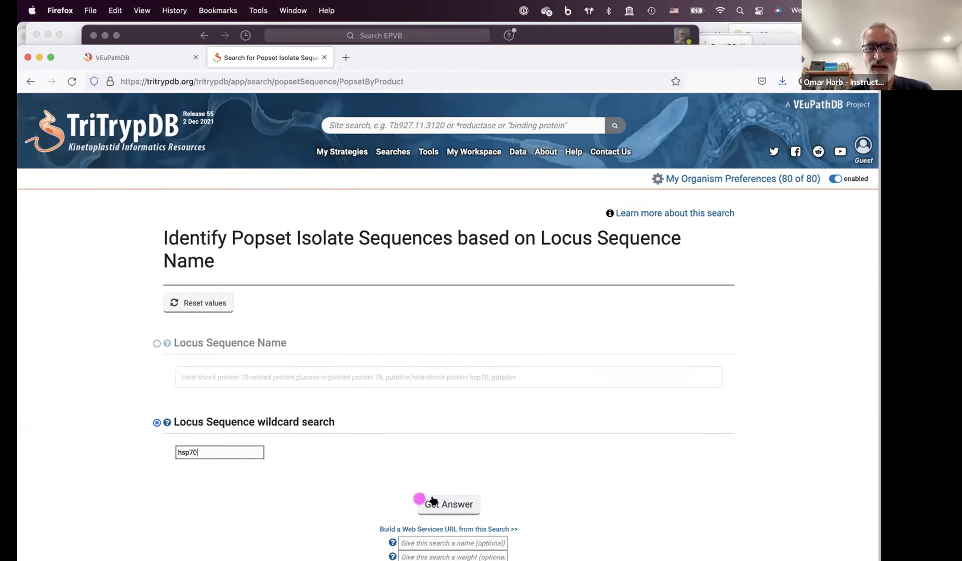
click(447, 509)
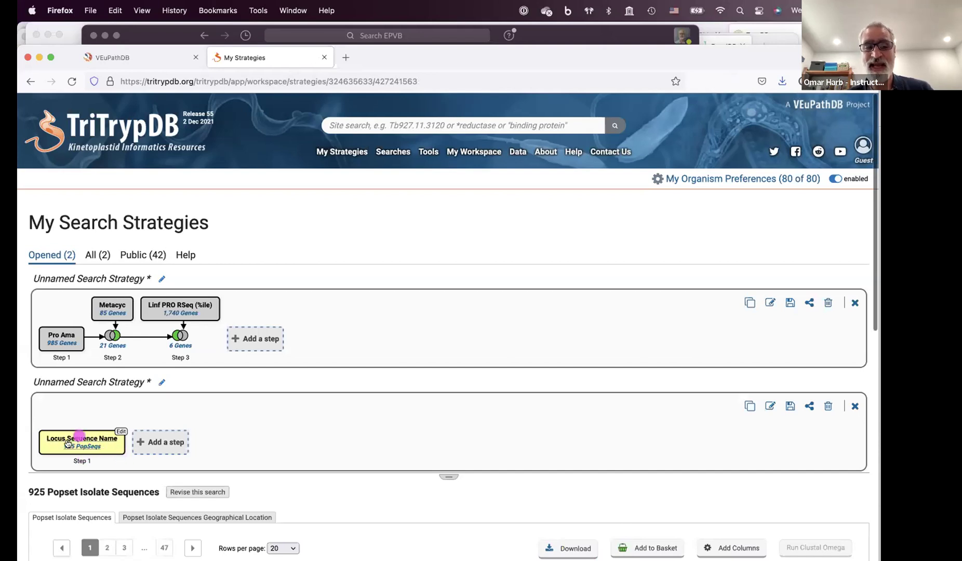
Step: Review the popset isolate results table, then inspect Leishmania and Trypanosoma in the Organism column's word cloud and close it
scroll(355, 516, down, 5)
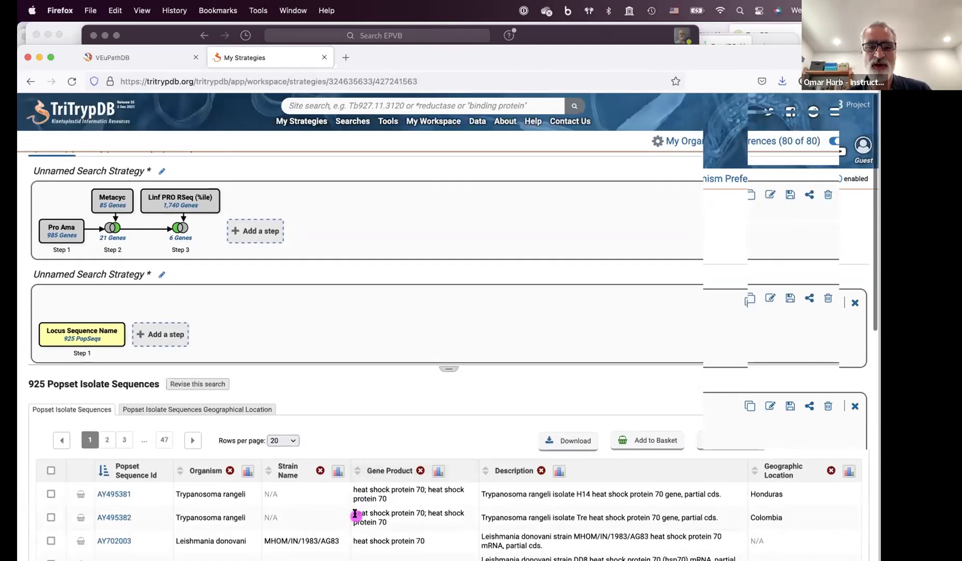
scroll(356, 514, down, 2)
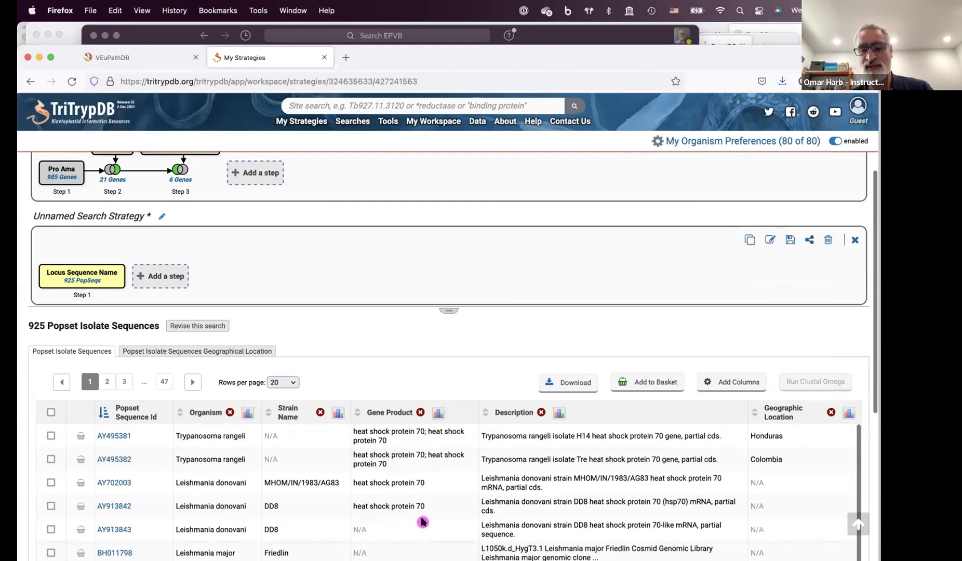
scroll(422, 517, down, 1)
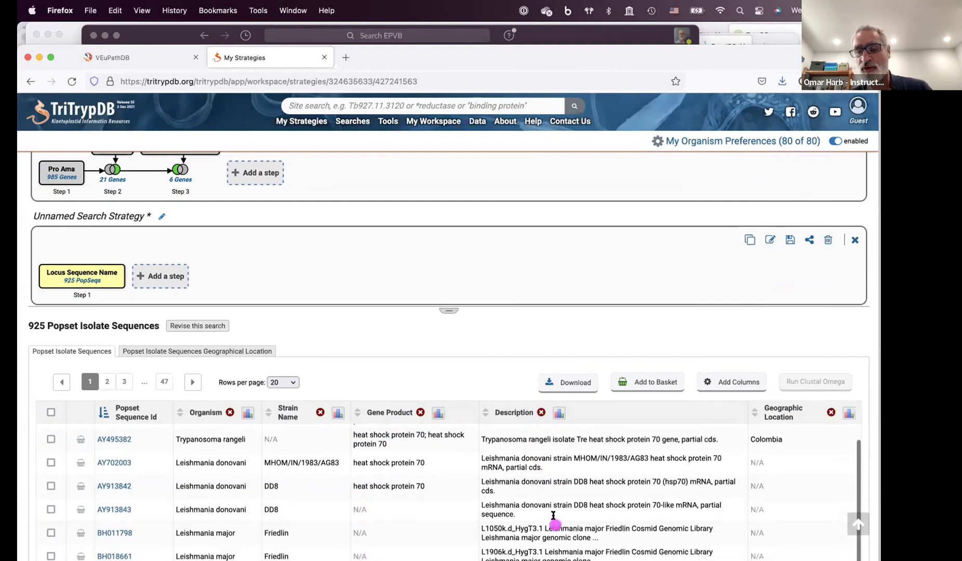
scroll(554, 519, down, 4)
scroll(553, 516, down, 1)
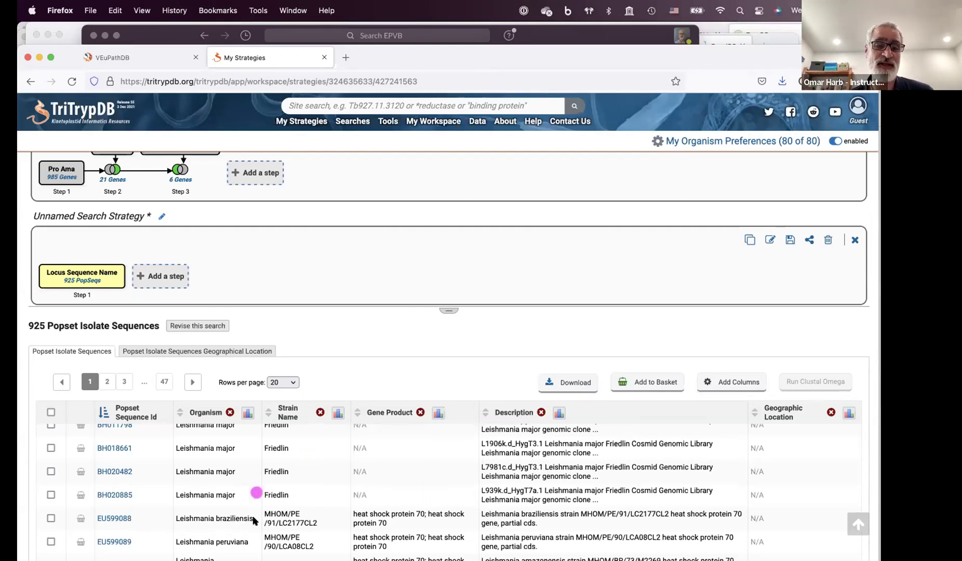
scroll(239, 459, up, 3)
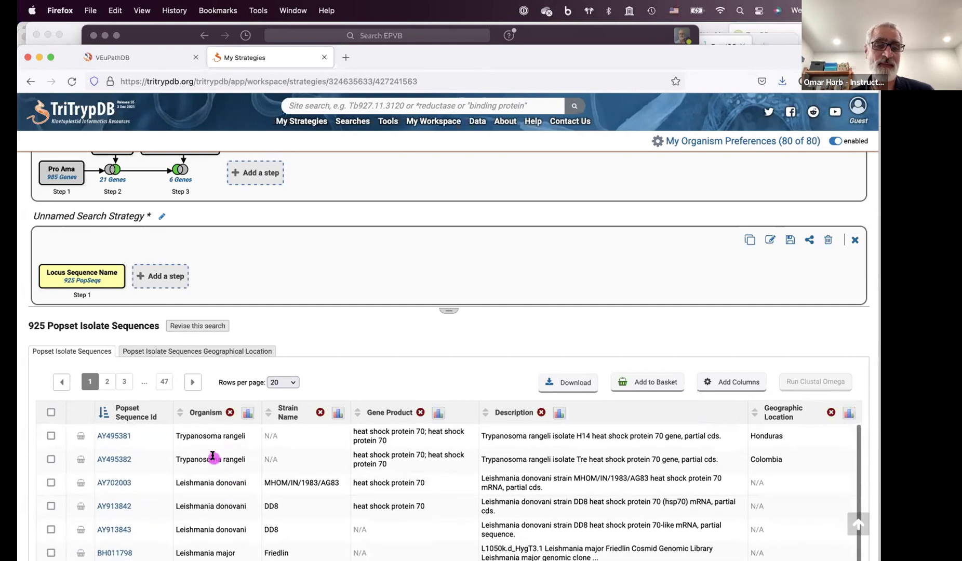
click(247, 413)
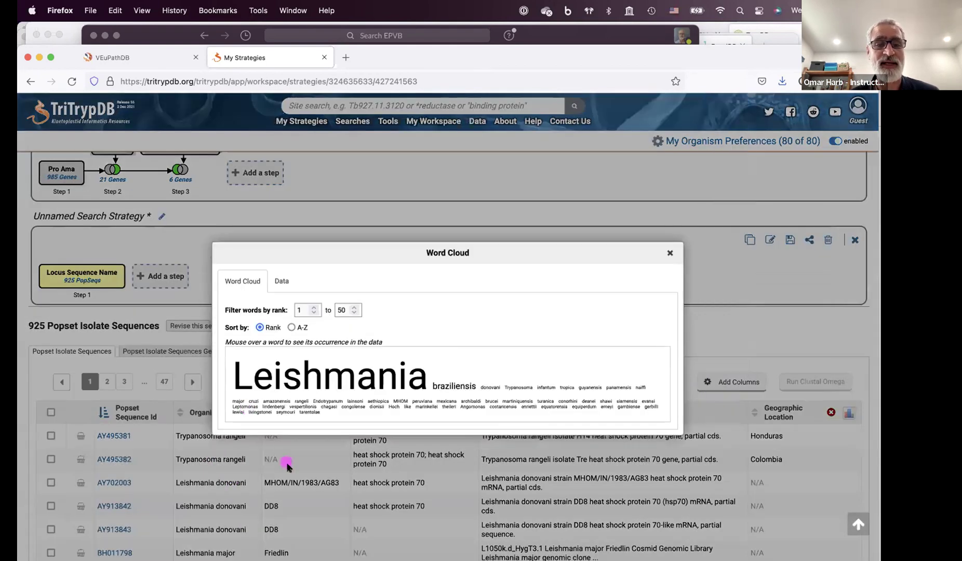
mouse_move(312, 381)
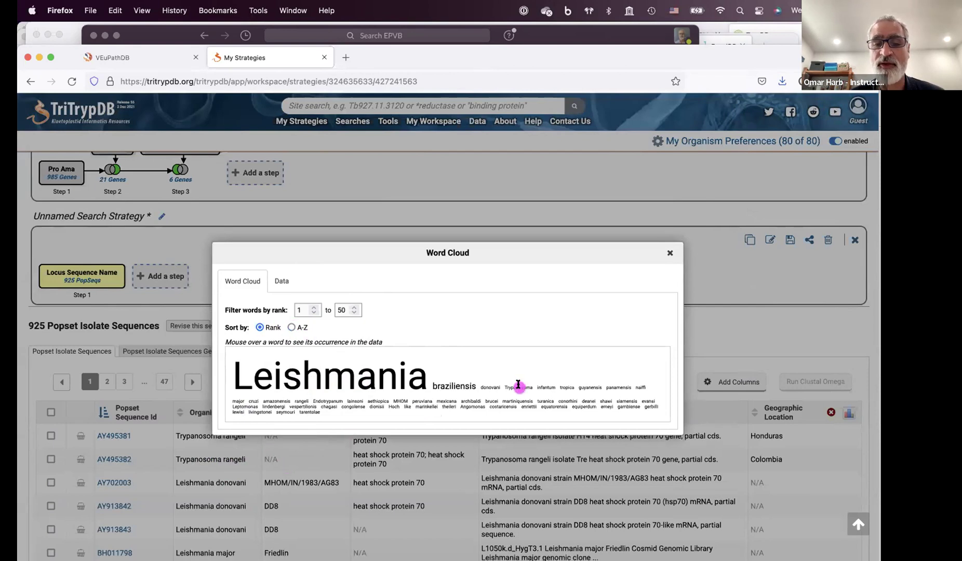
mouse_move(517, 385)
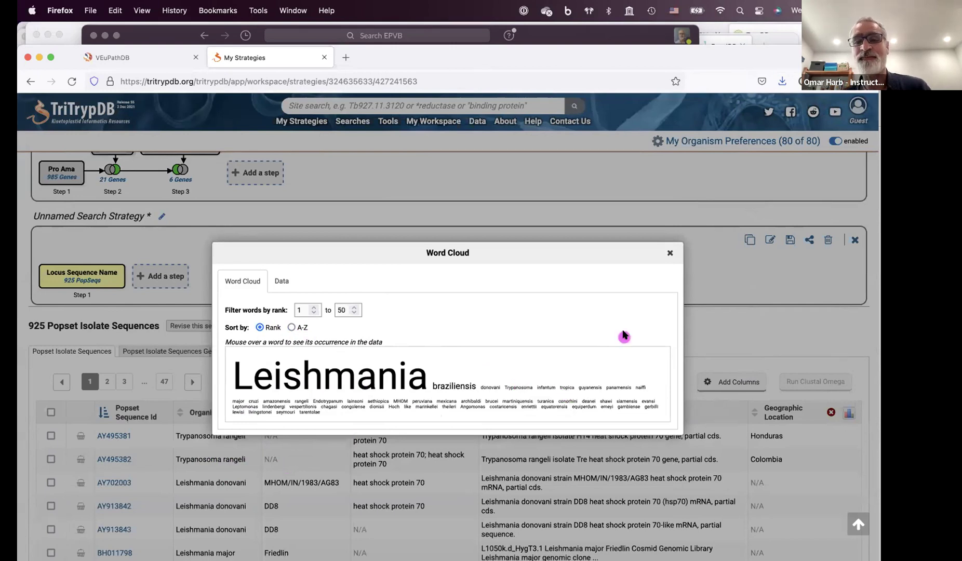
click(669, 254)
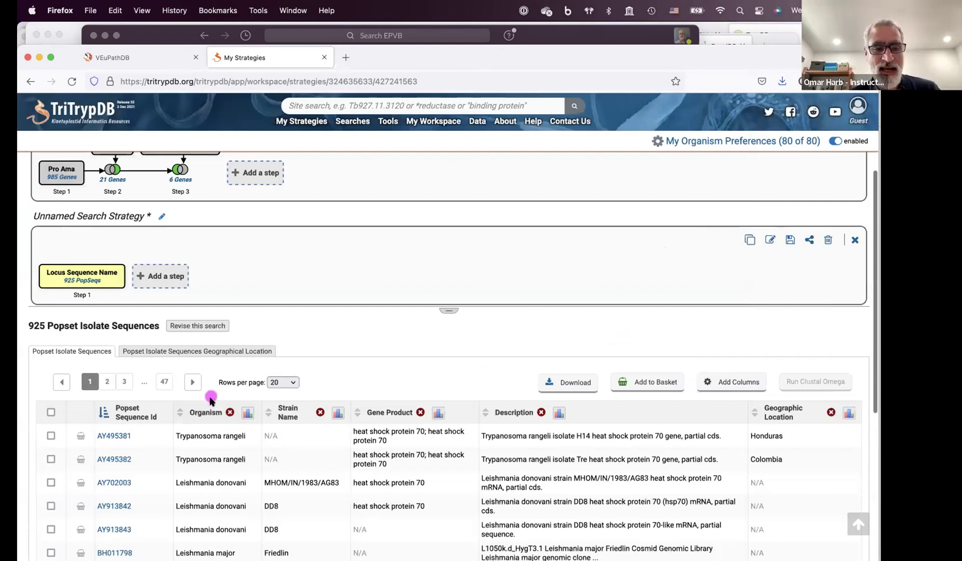
Step: Reopen the Organism column's word cloud to compare the occurrences of Trypanosoma and Leishmania, and close it again
scroll(223, 461, down, 2)
scroll(207, 447, up, 2)
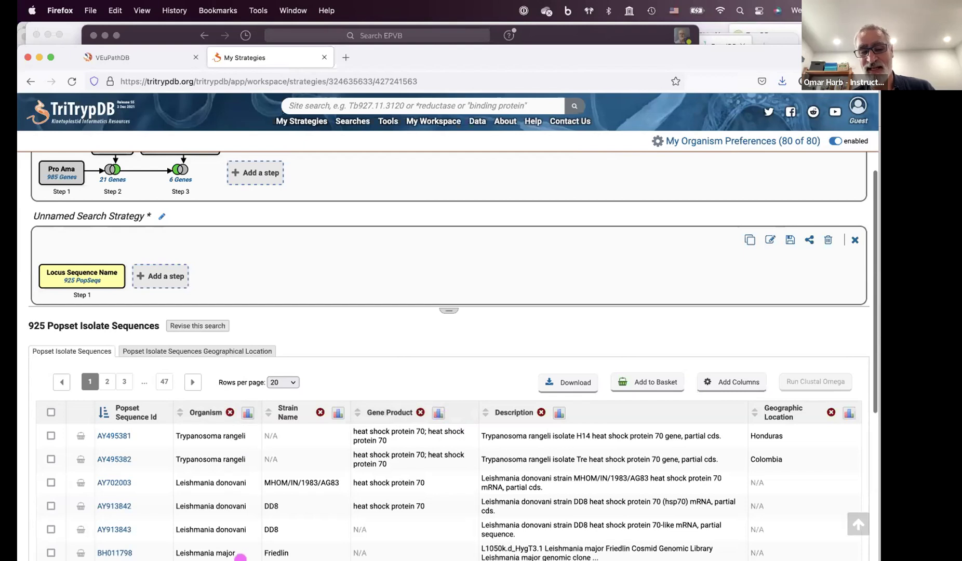
click(248, 413)
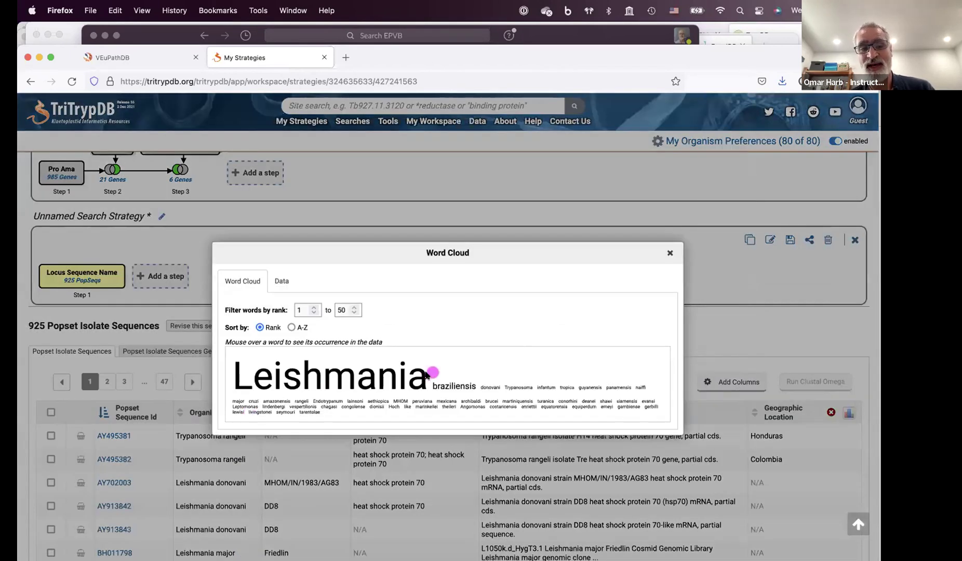
click(668, 252)
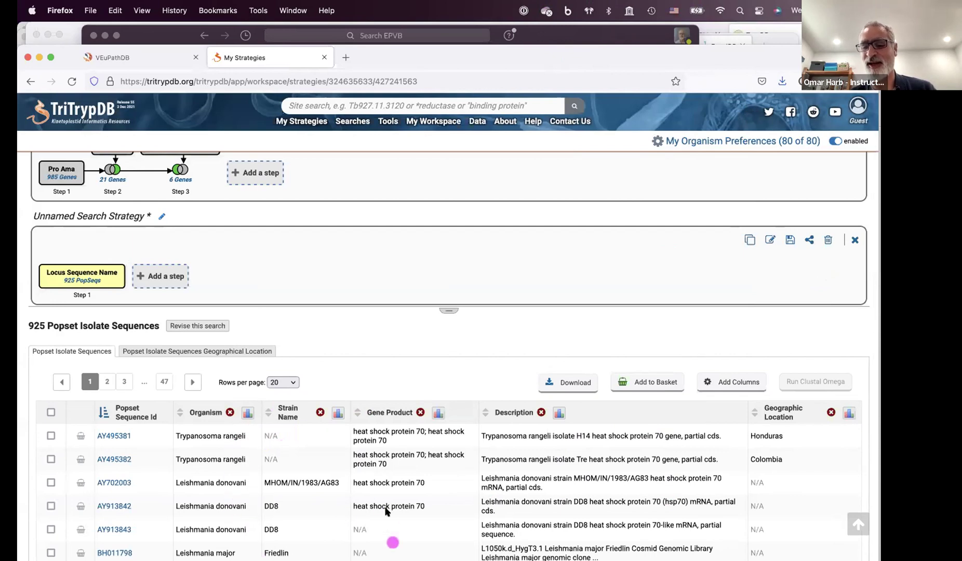
click(246, 413)
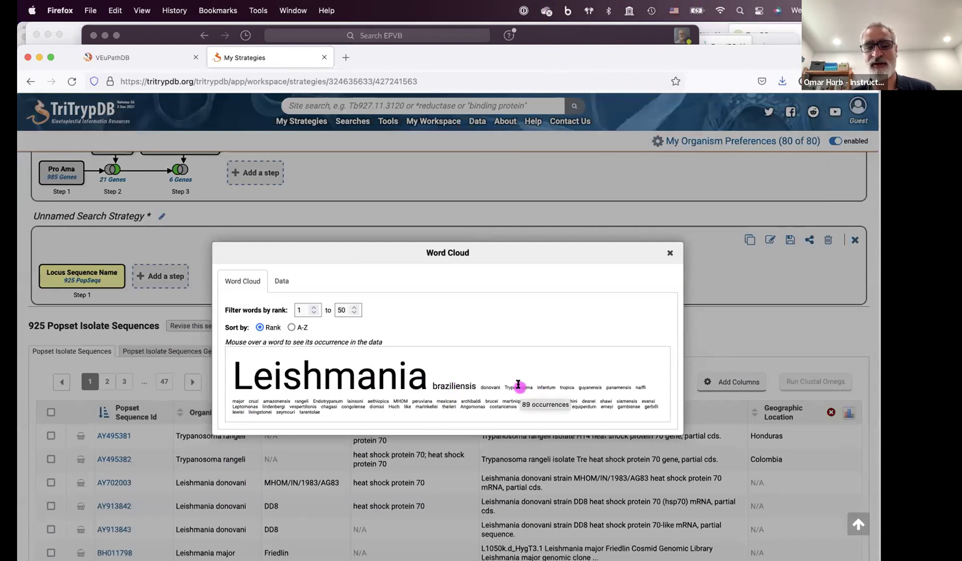
mouse_move(369, 374)
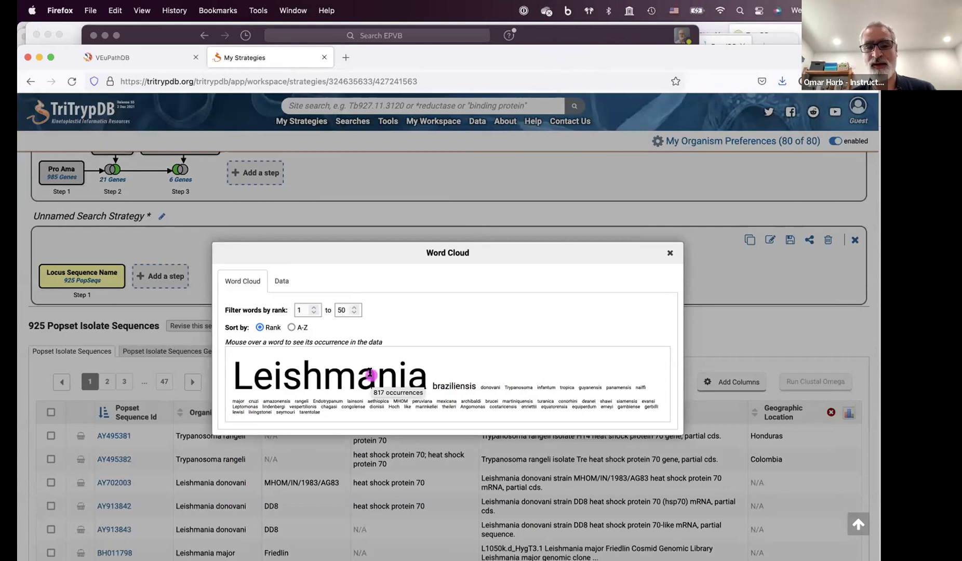
drag(360, 253, 350, 370)
click(657, 367)
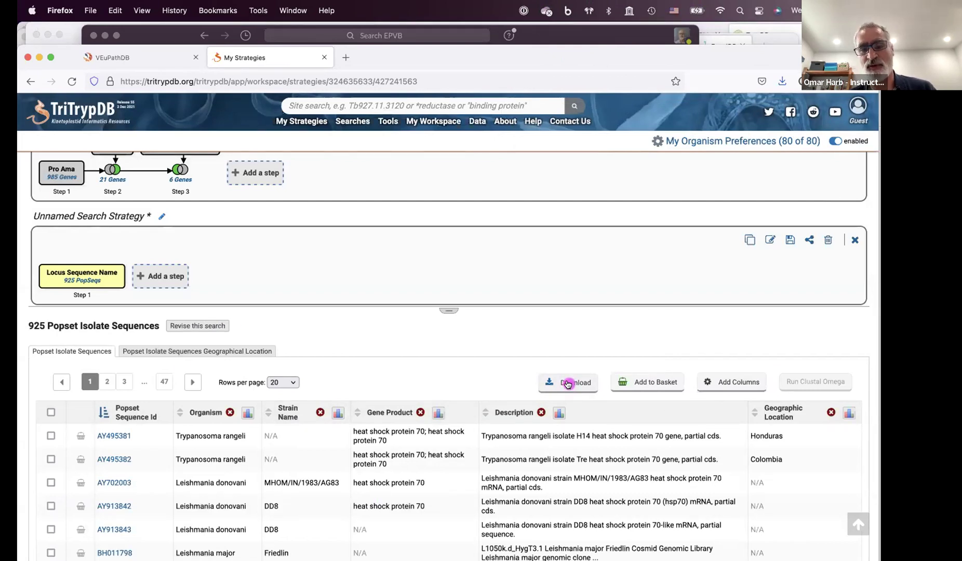
Step: Add a Taxon/Strain search intersected with step 1 of the hsp70 strategy, selecting only Trypanosoma within Trypanosomatidae
click(154, 275)
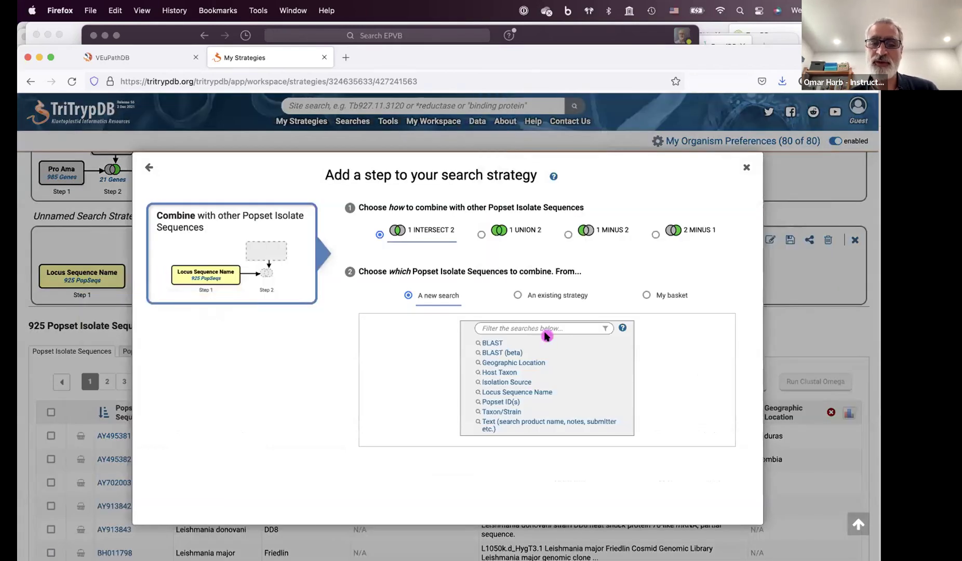
click(499, 411)
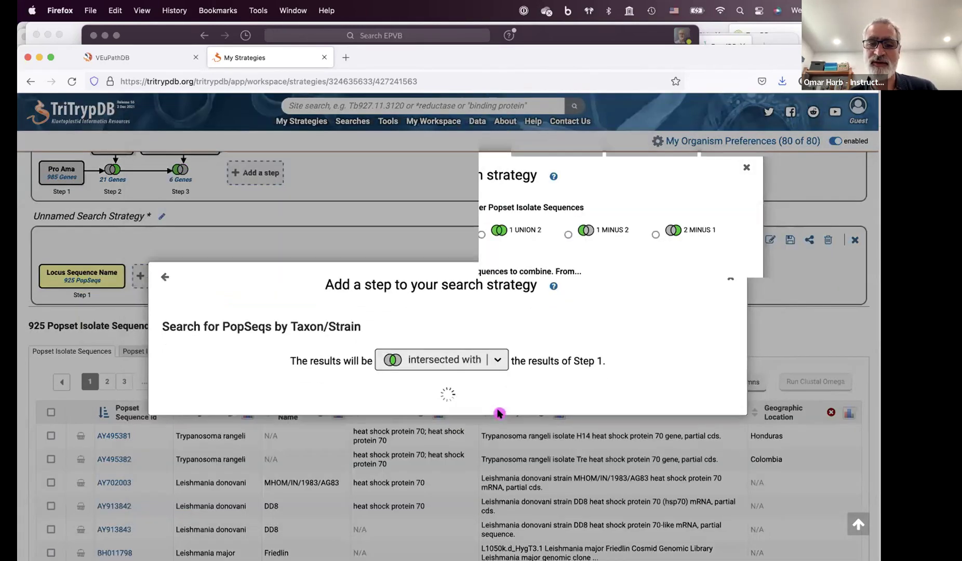
click(177, 322)
click(177, 332)
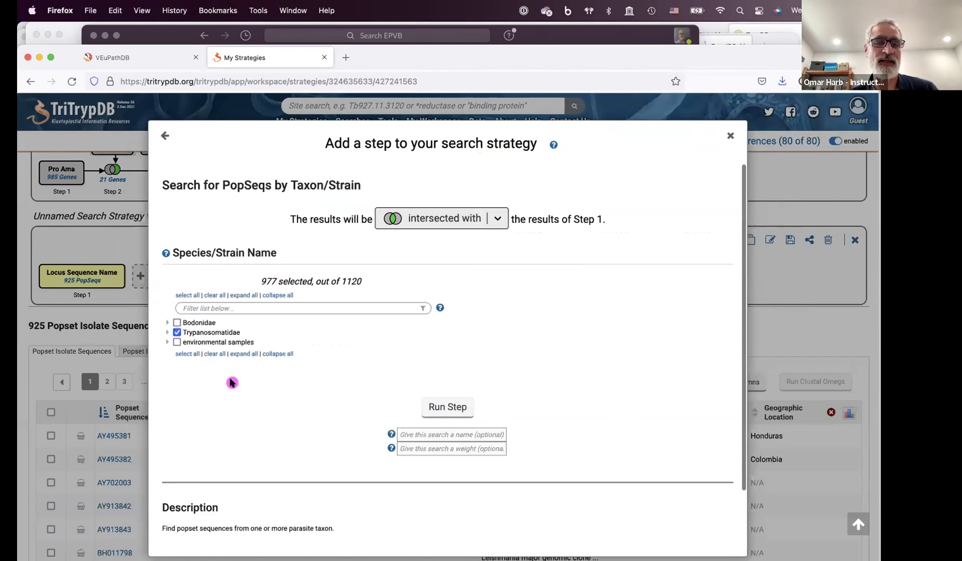
click(168, 332)
click(177, 332)
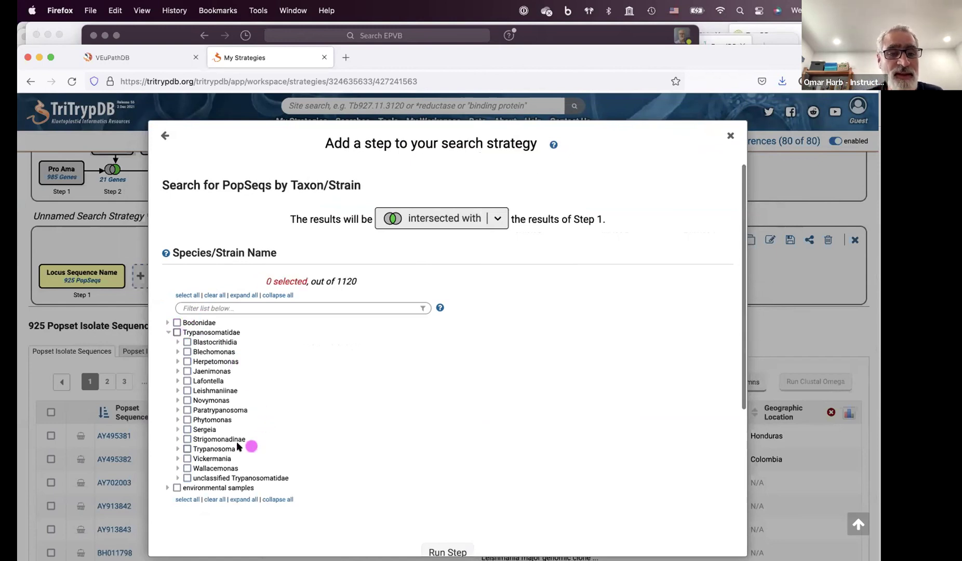
click(186, 449)
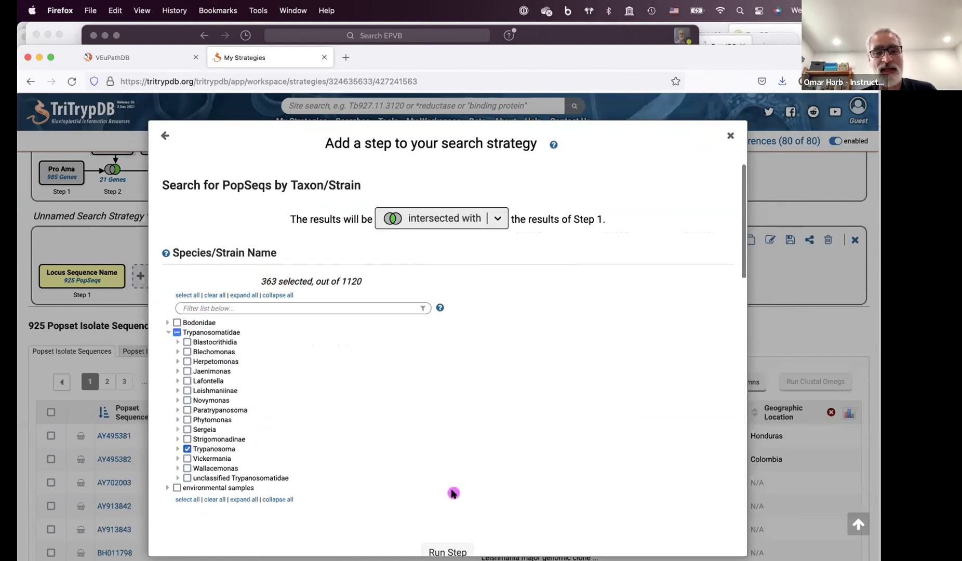
Step: Expand Trypanosoma to check its subgroups, including the Megatrypanum species, and run the Taxon/Strain step
scroll(429, 462, down, 3)
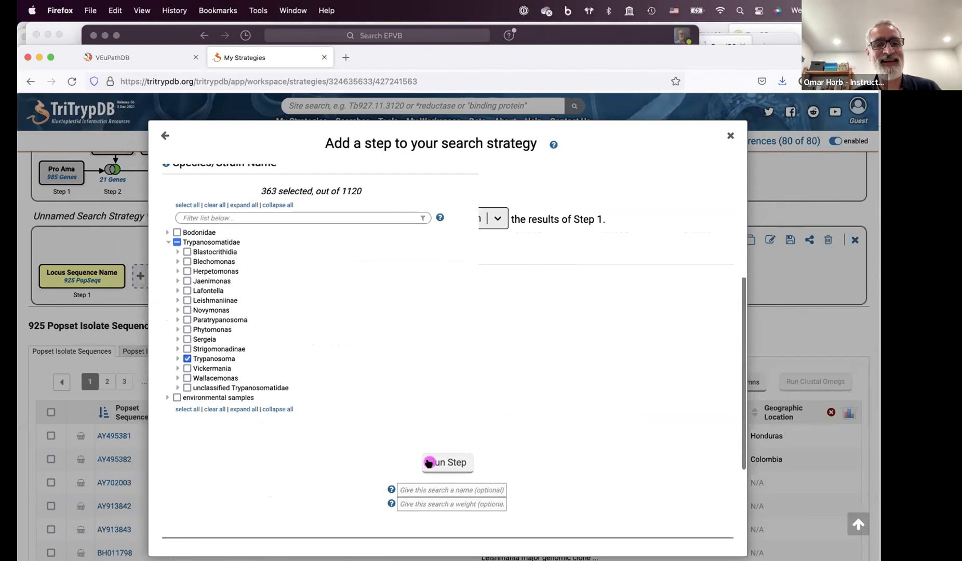
click(177, 358)
scroll(423, 483, down, 2)
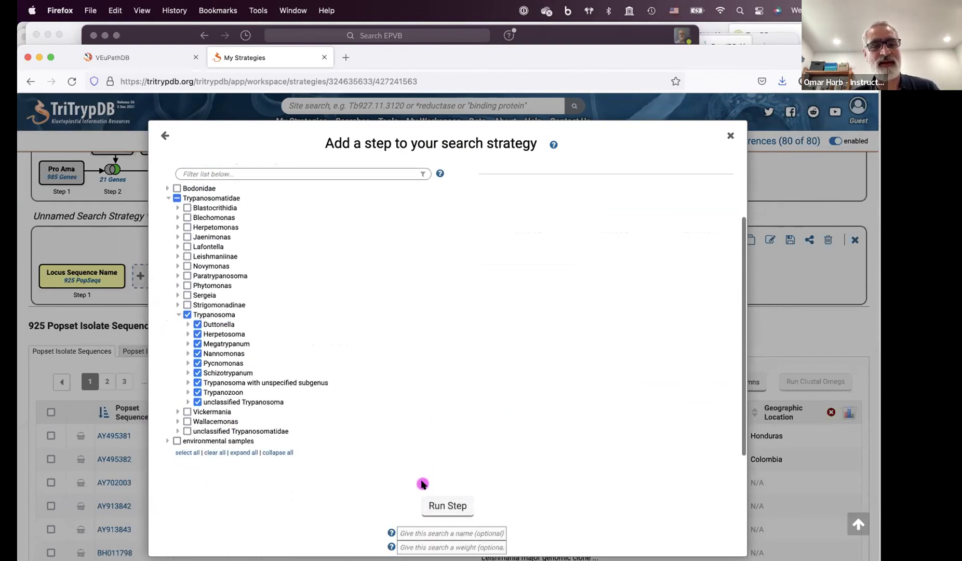
click(188, 343)
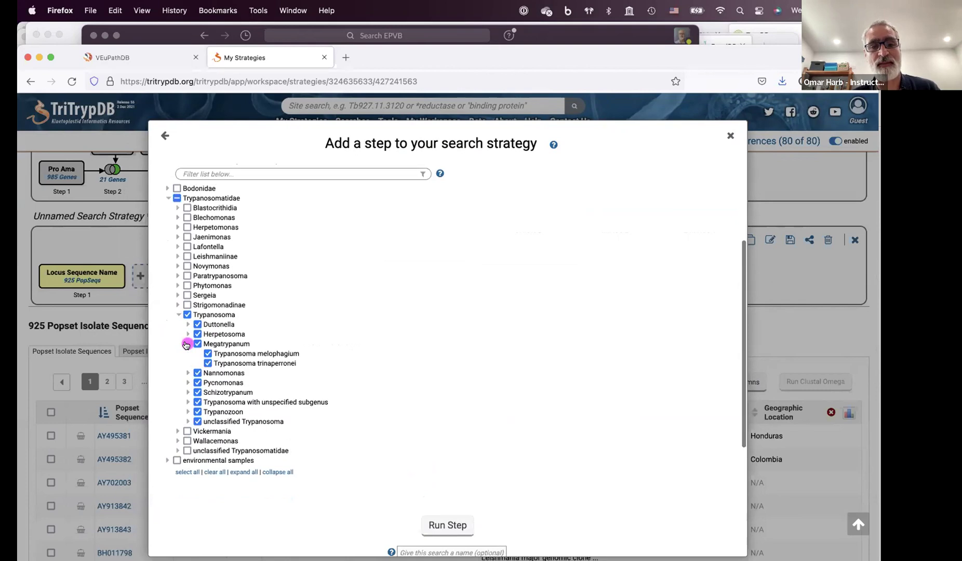
click(186, 345)
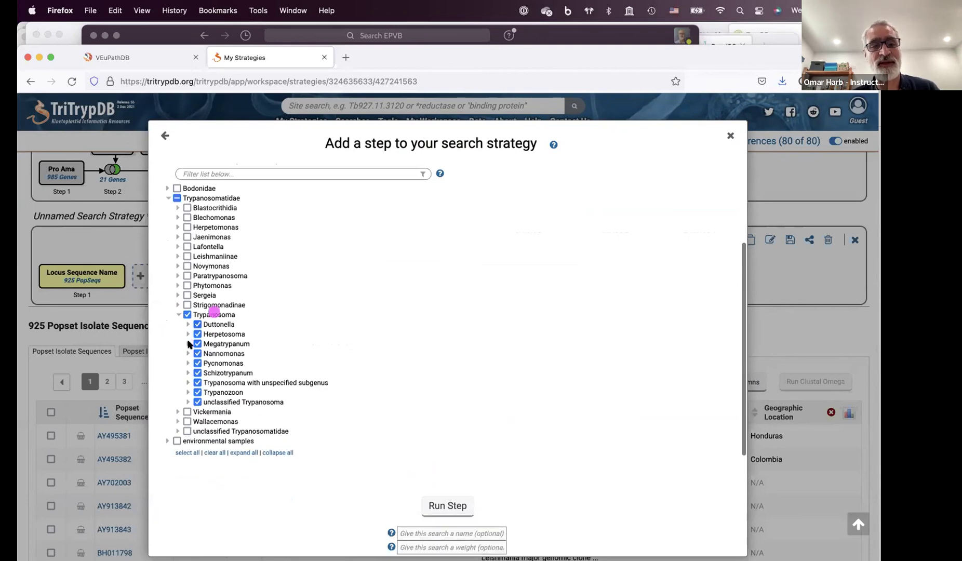
click(450, 506)
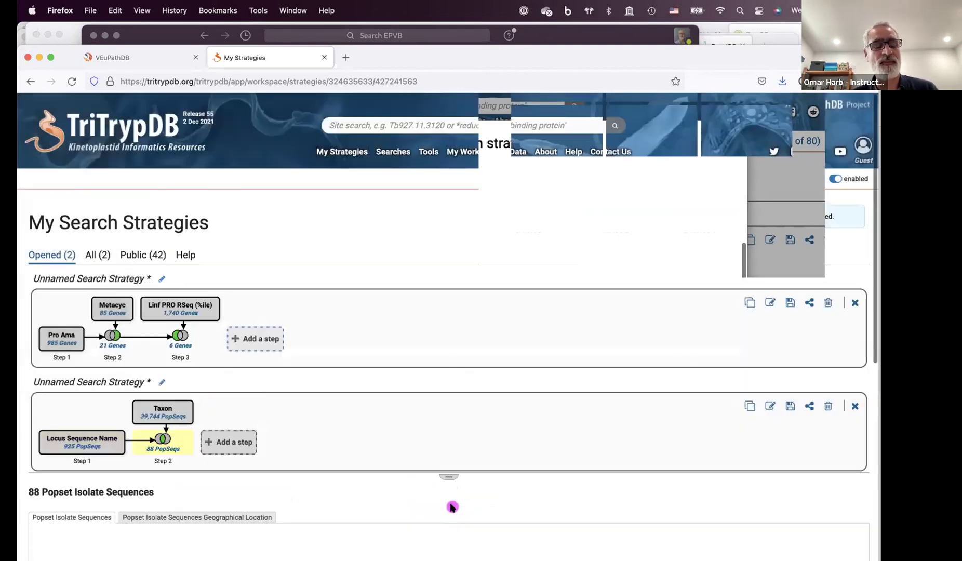
mouse_move(156, 454)
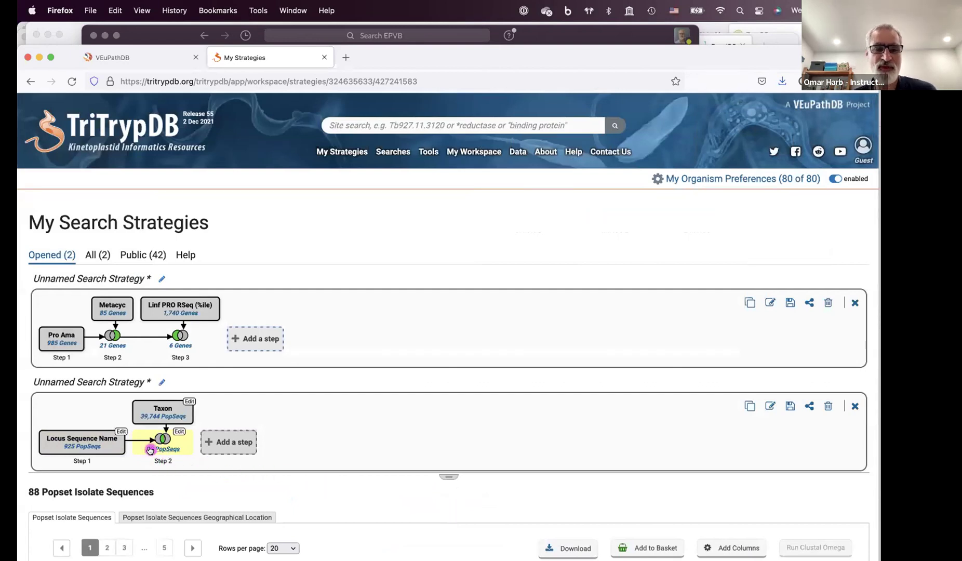
Step: Review the Trypanosoma-restricted popset results, open their download page and choose the tab- or comma-delimited custom table report
scroll(489, 520, down, 3)
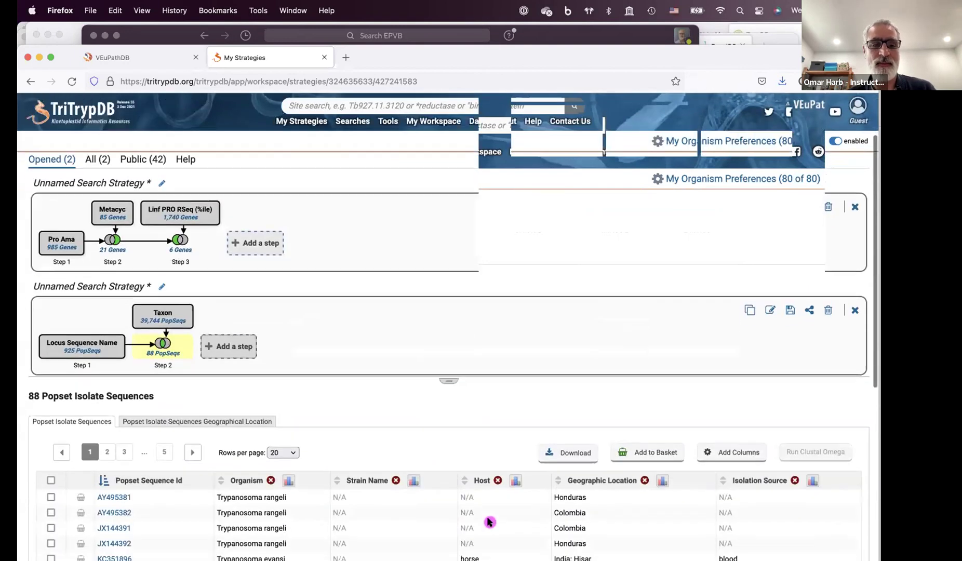
scroll(489, 520, down, 5)
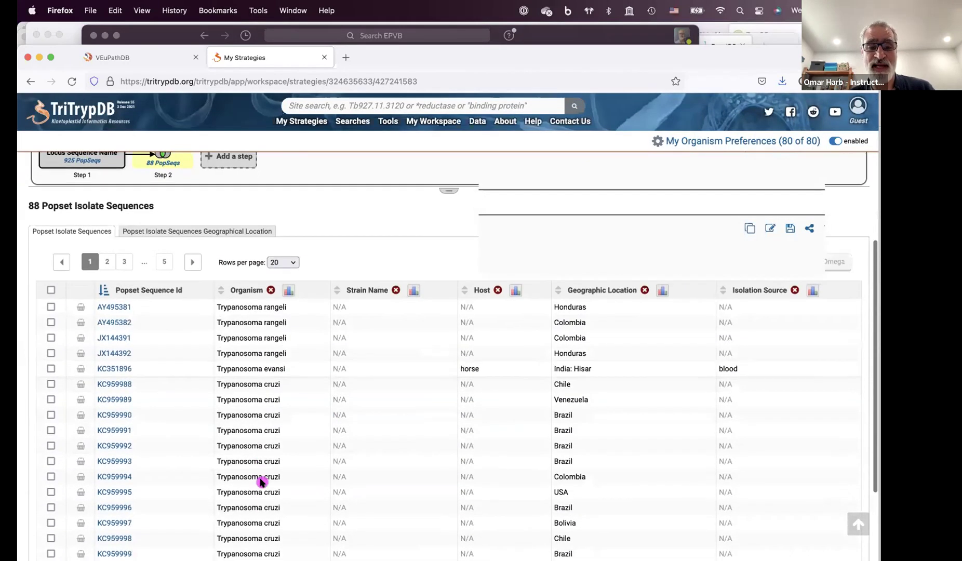
scroll(262, 514, down, 2)
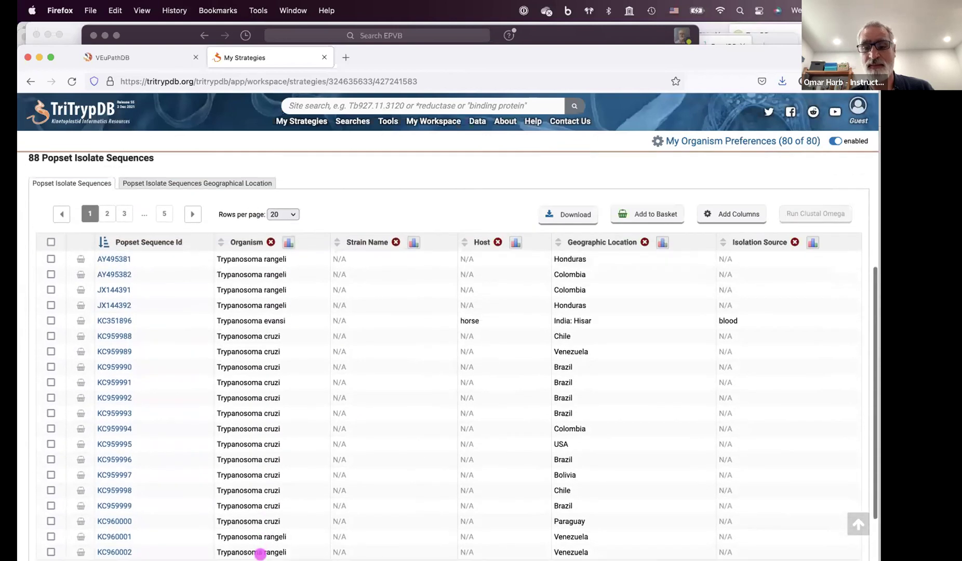
scroll(273, 461, up, 3)
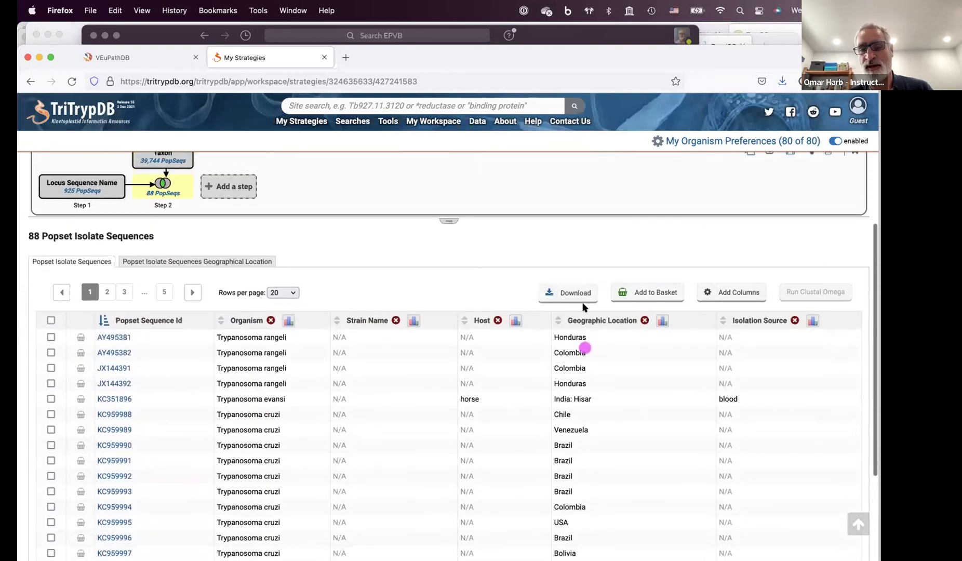
scroll(592, 462, up, 2)
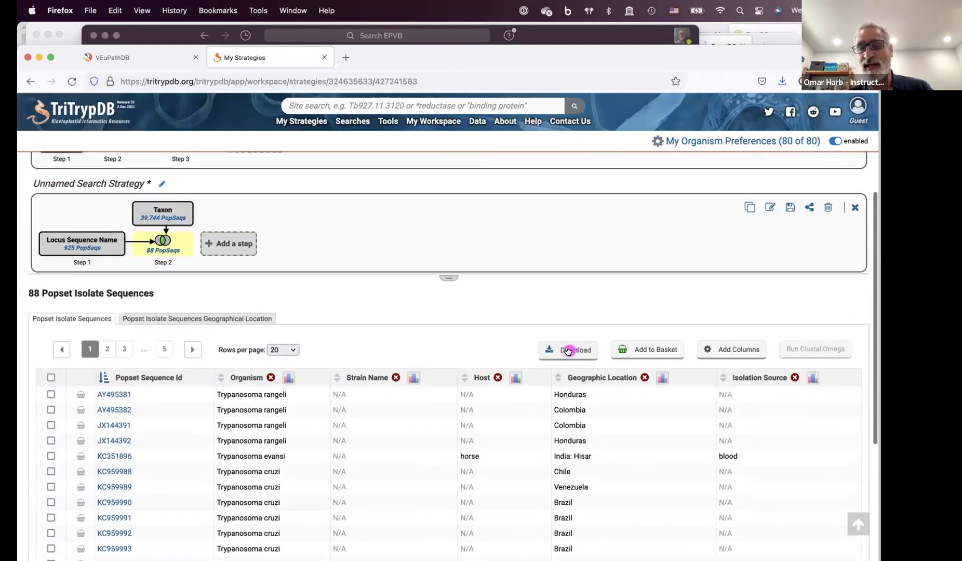
click(569, 351)
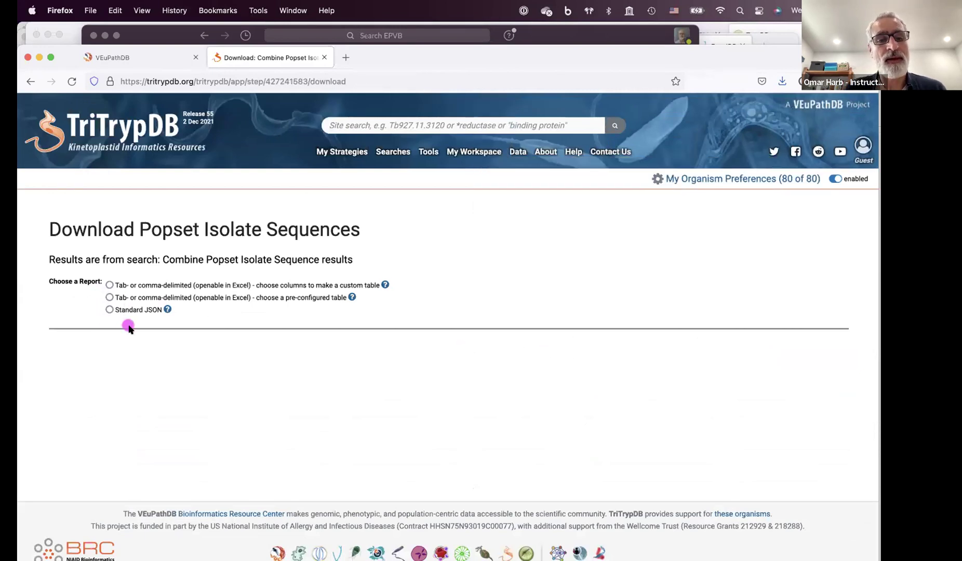
click(108, 285)
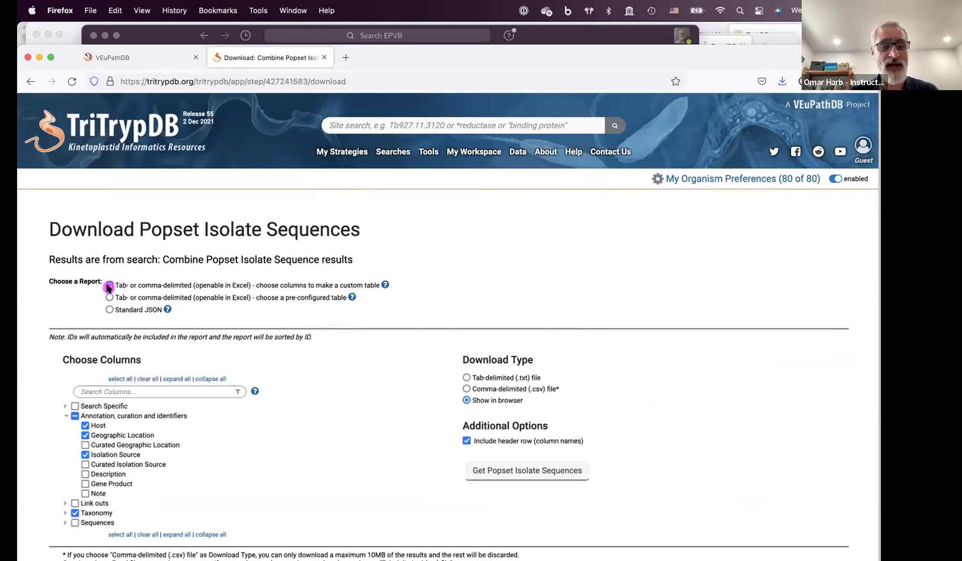
Step: Add the DNA Sequence column, found under Nucleic acid sequence in Sequences, to the custom report
scroll(112, 462, down, 1)
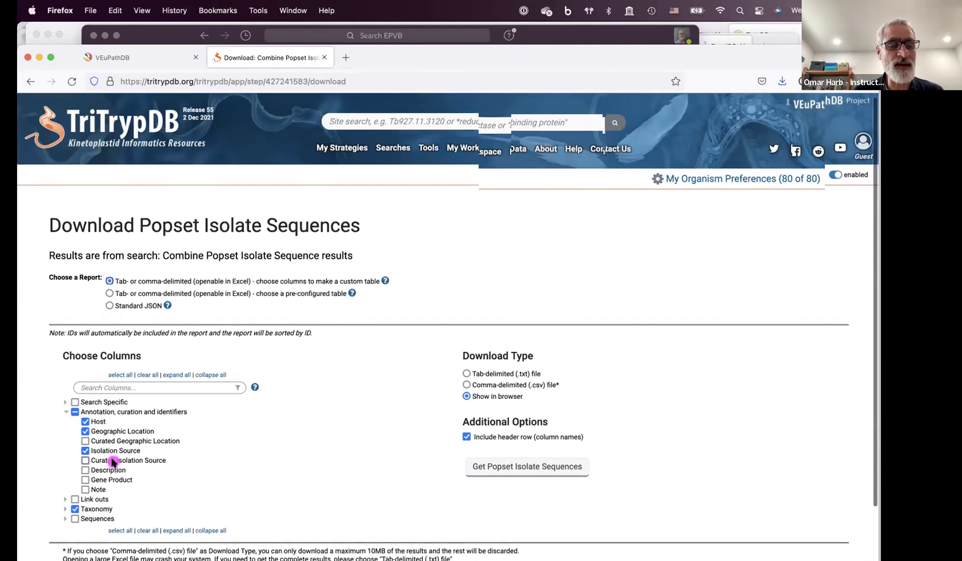
click(65, 513)
scroll(134, 515, down, 5)
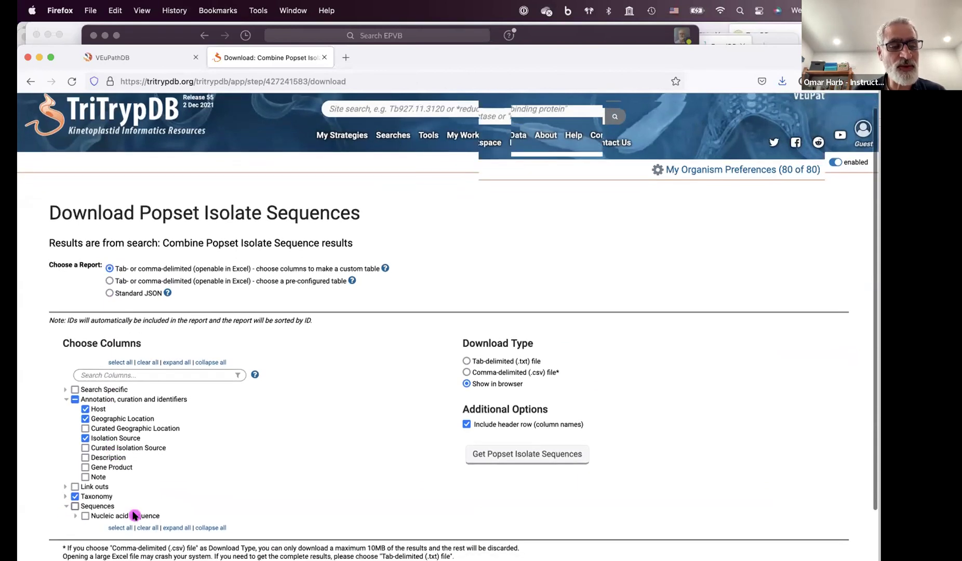
click(76, 438)
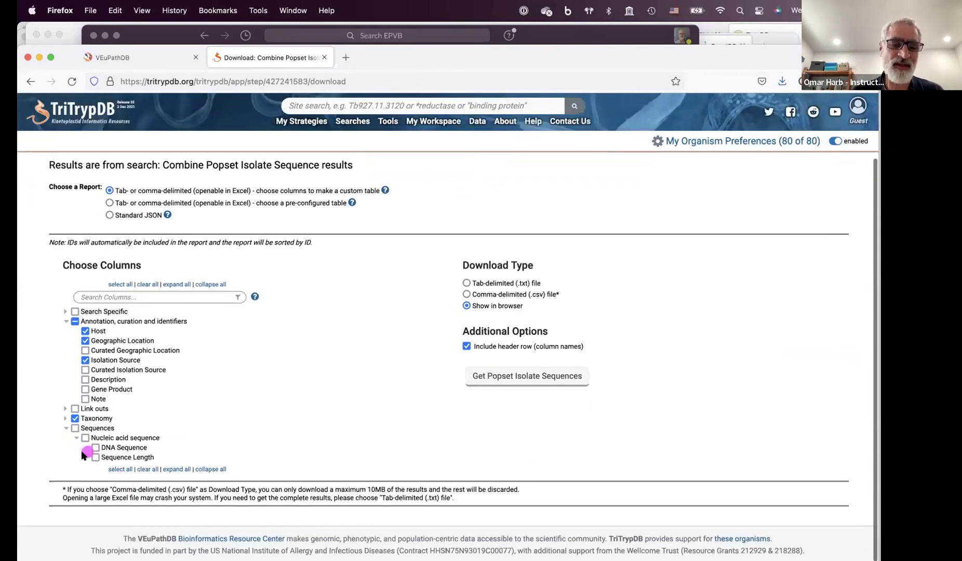
click(96, 448)
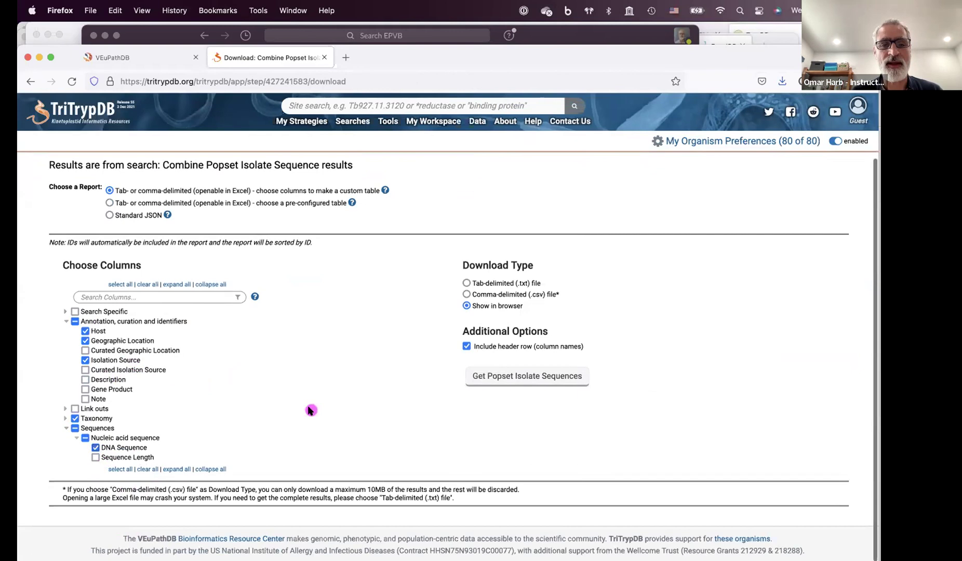
scroll(317, 410, up, 2)
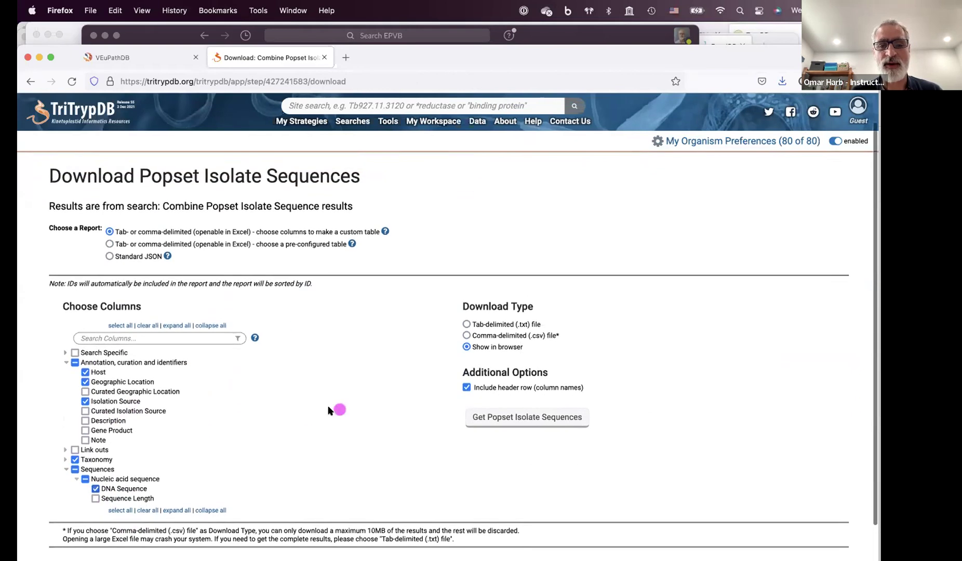
Step: Generate the popset isolate sequences report in the browser and highlight the first record's ID and DNA sequence
click(509, 418)
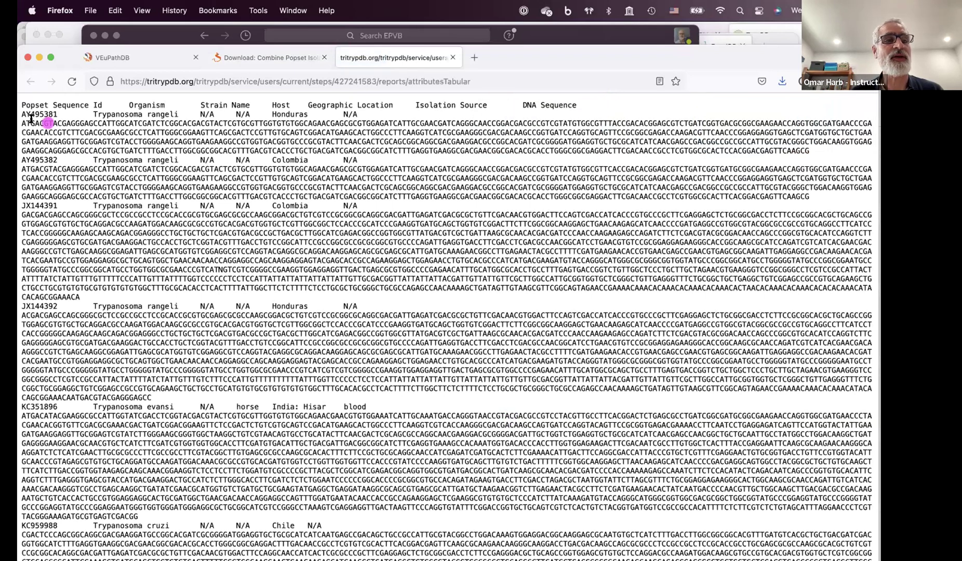
drag(22, 114, 92, 114)
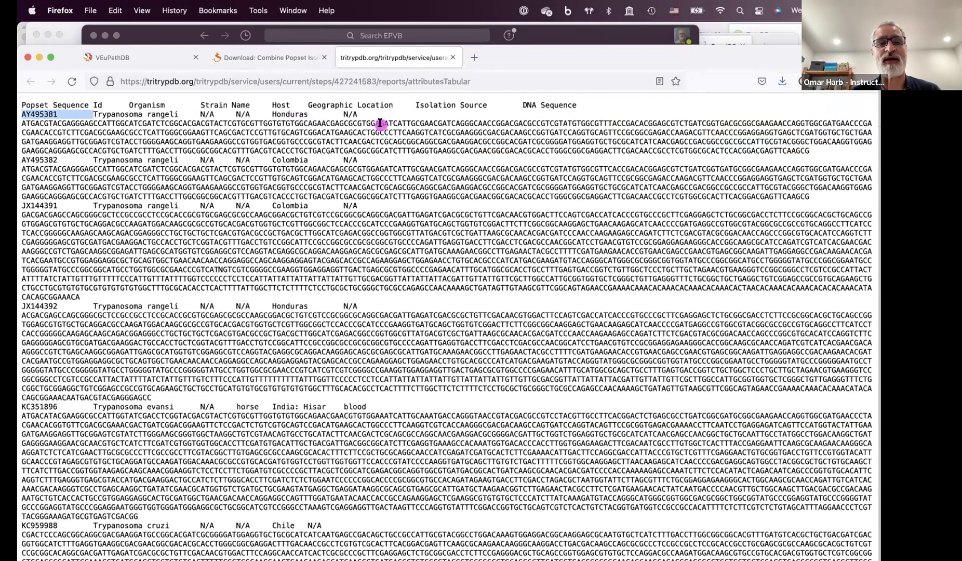
drag(35, 123, 41, 159)
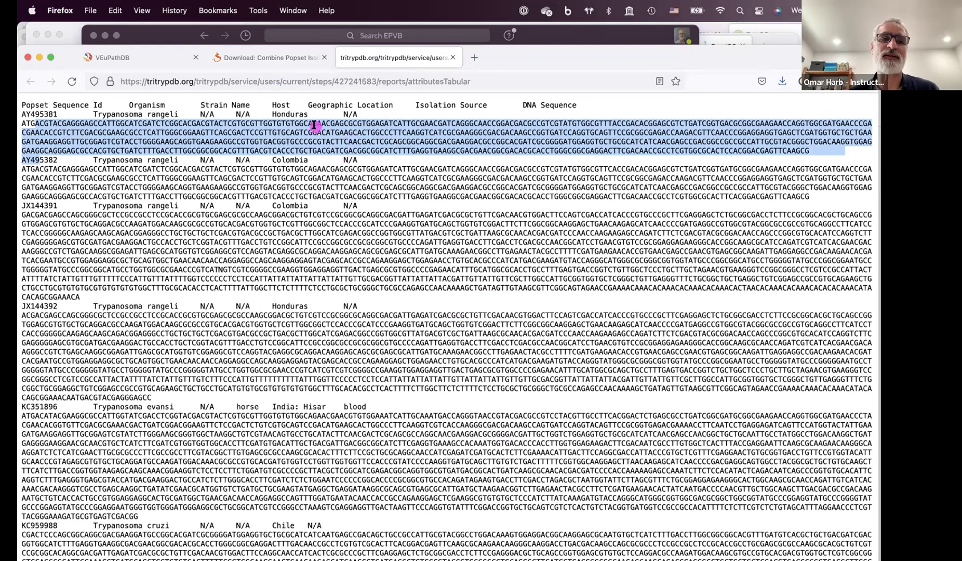
Step: Switch to the already open VEuPathDB home page
click(147, 62)
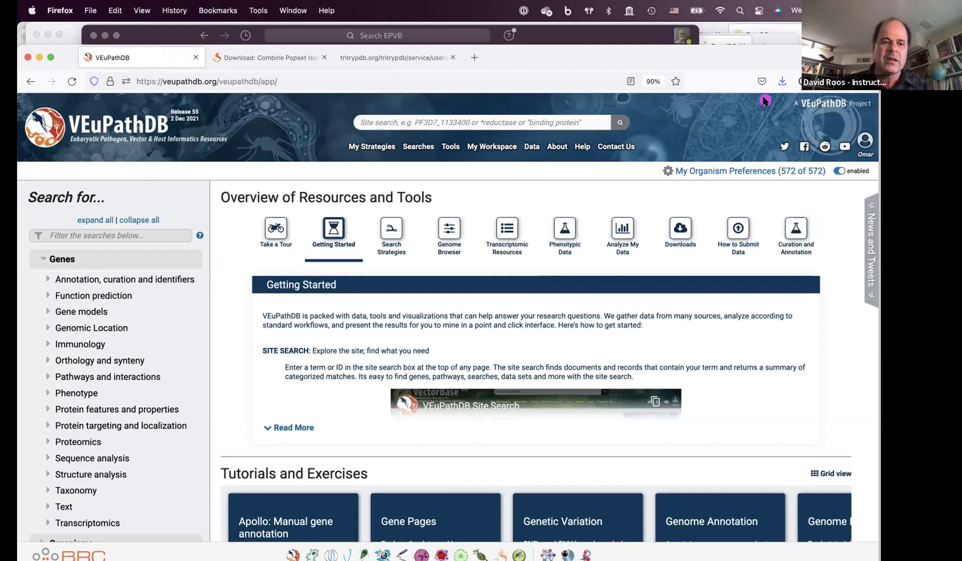
click(627, 41)
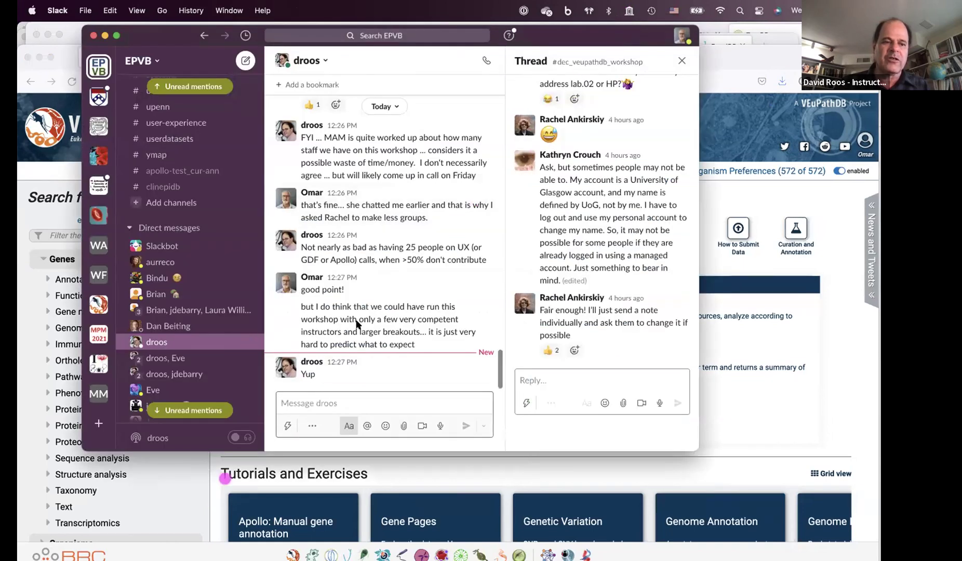
click(213, 512)
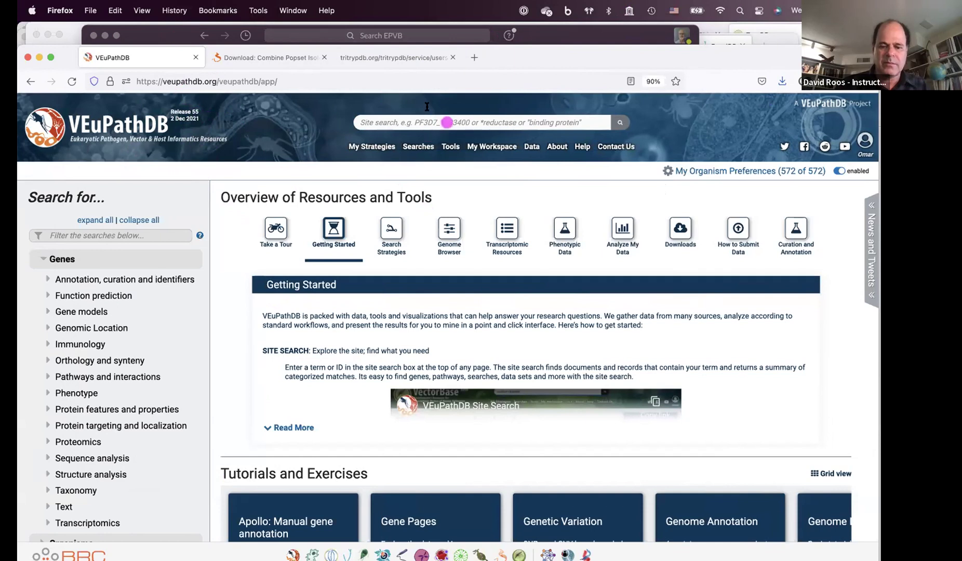
Step: Filter the available searches by "cris" and open the CRISPR Phenotype gene search
mouse_move(450, 148)
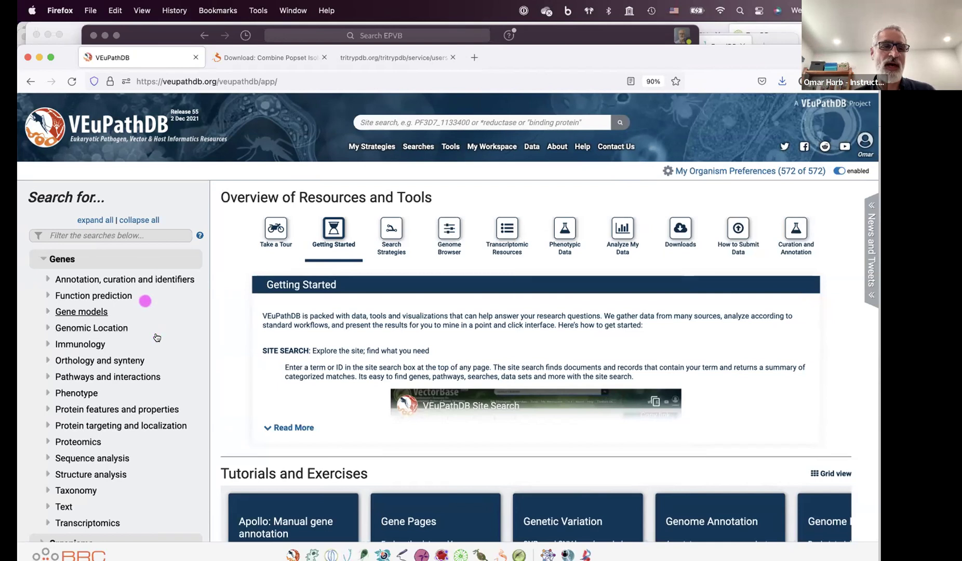
click(92, 235)
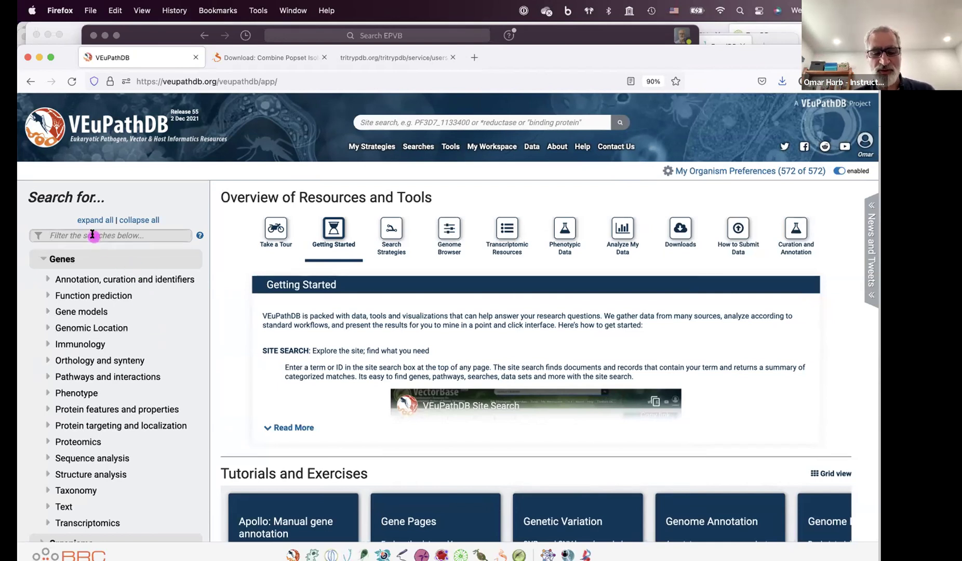
text(cris)
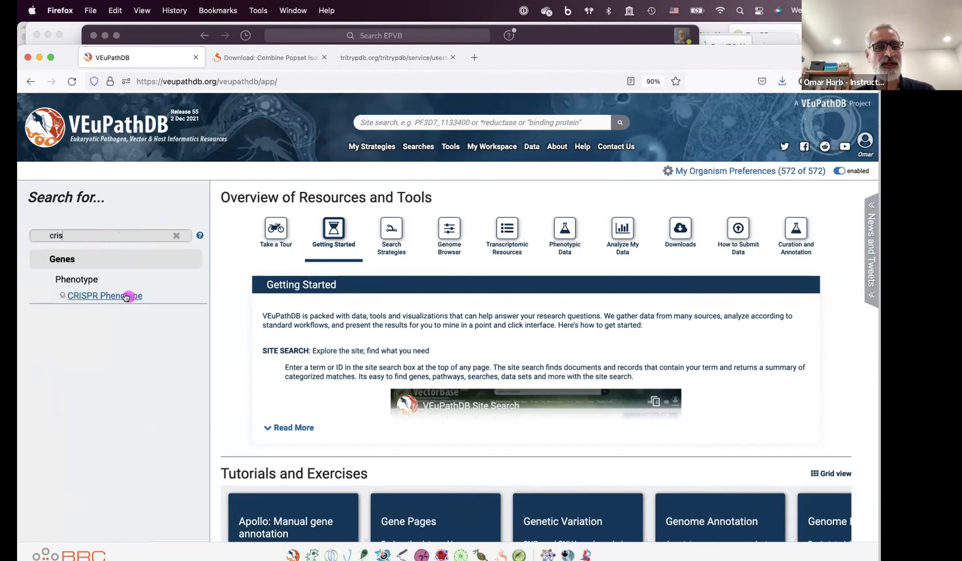
click(109, 294)
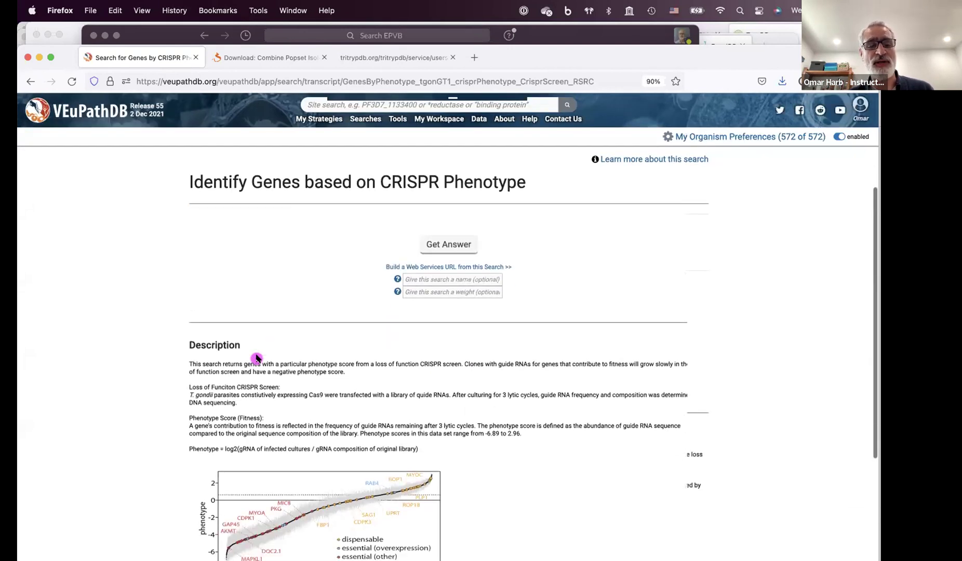
Step: Read the CRISPR screen description, set the upper Phenotype Score limit to -5, and run the search
scroll(256, 358, down, 3)
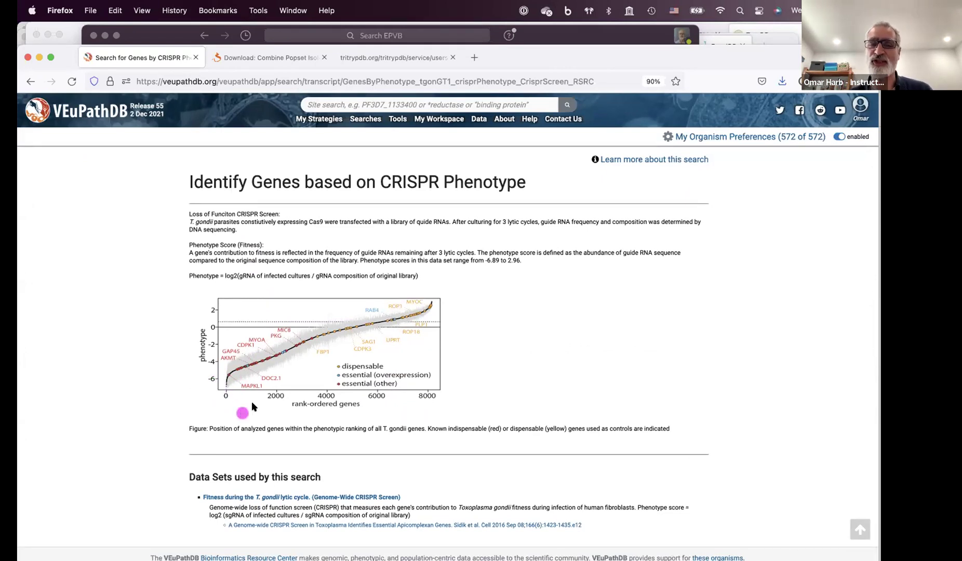
scroll(285, 423, up, 5)
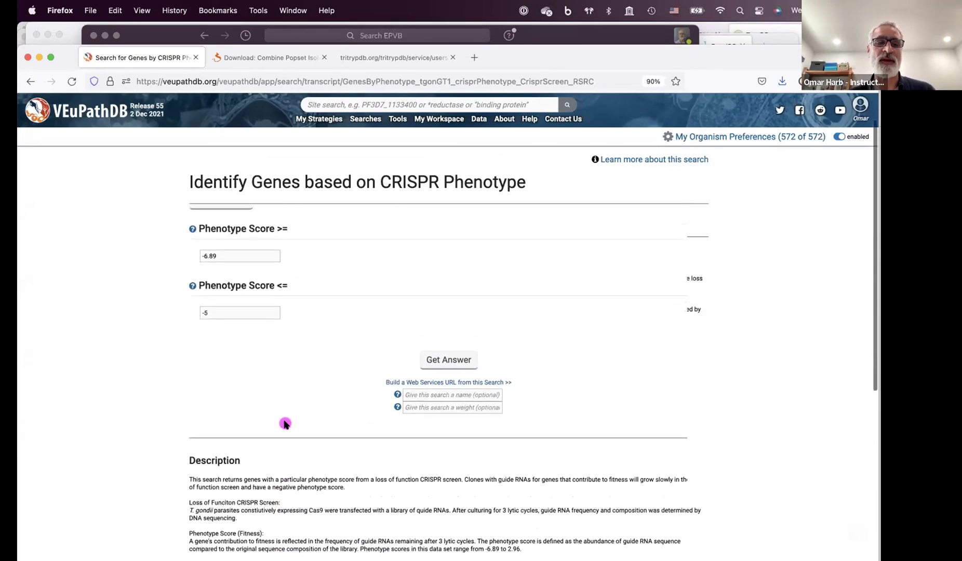
click(206, 373)
text(-5)
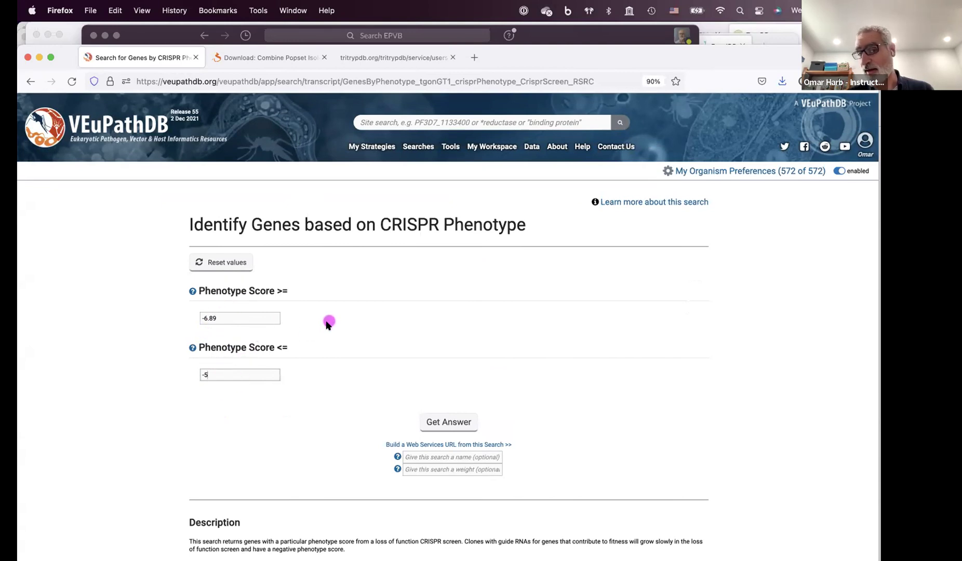
click(442, 422)
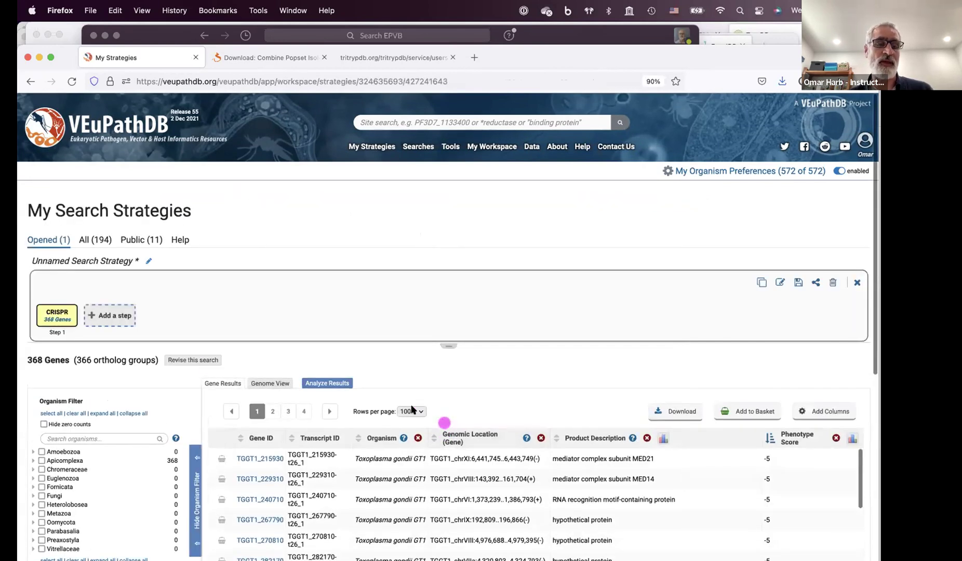
Step: Look over the CRISPR gene results and start an intersecting step using the RNA-Seq Evidence search, filtered by "rna"
scroll(402, 488, down, 3)
scroll(402, 488, up, 3)
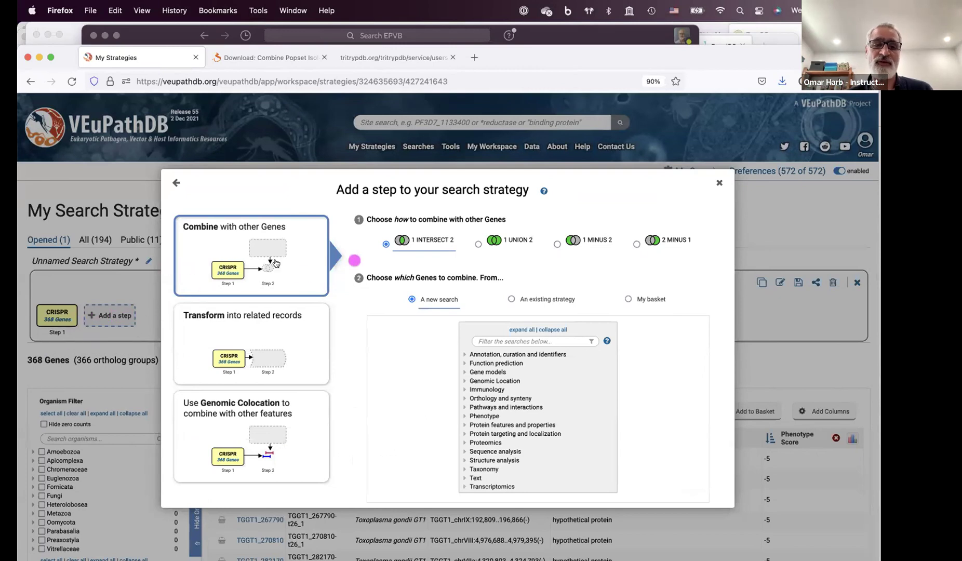
click(517, 340)
text(rna)
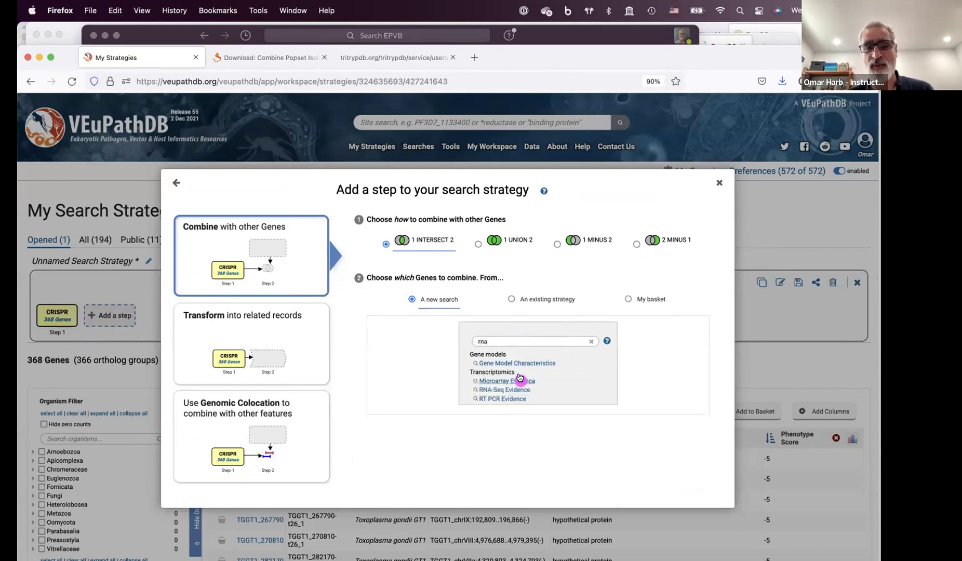
click(519, 389)
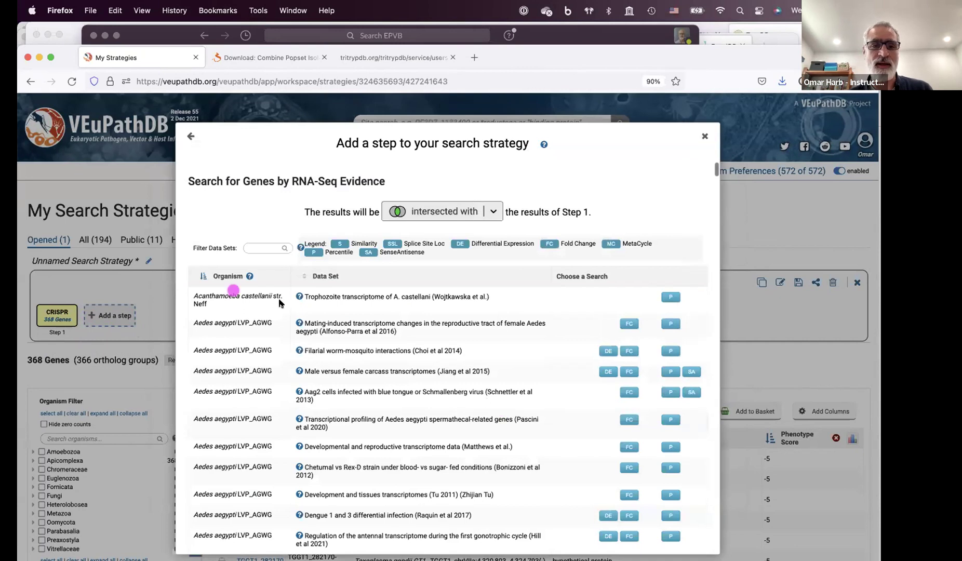
Step: Filter the RNA-Seq data sets by "ente" and open the Fold Change search for the Toxoplasma gondii ME49 feline enterocyte transcriptome
click(262, 248)
text(en)
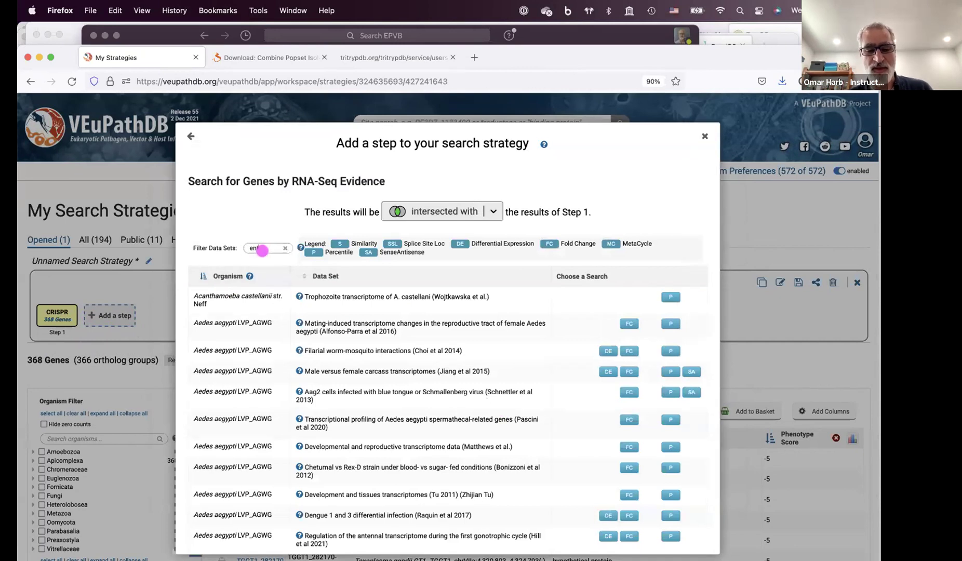
text(te)
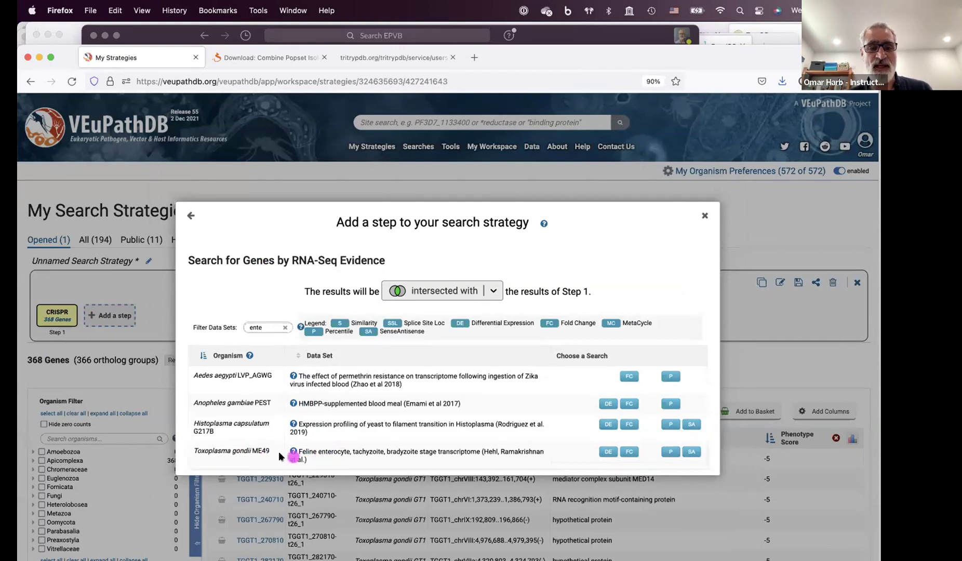
click(629, 451)
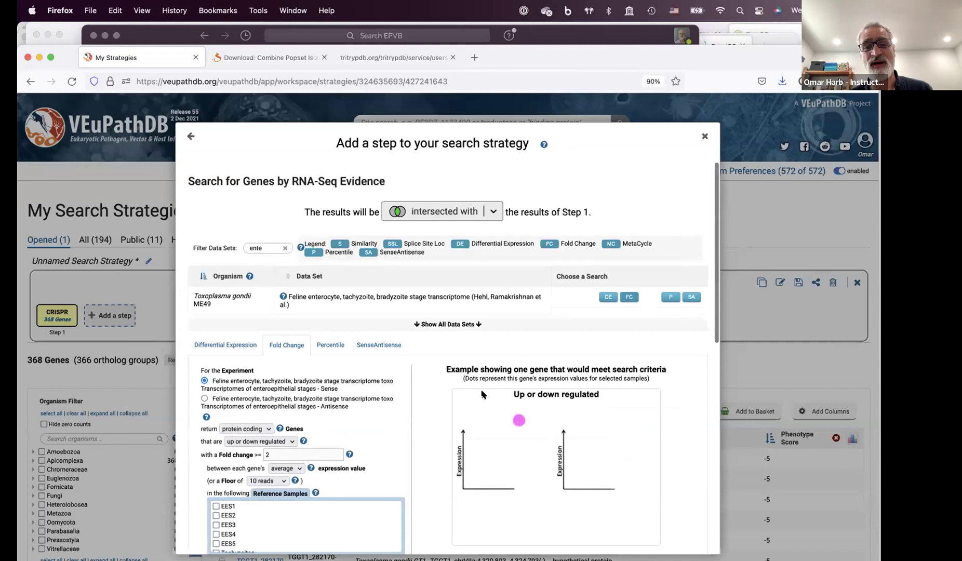
Step: Set the fold change search to up-regulated genes, comparing minimum reference expression with maximum comparison expression
scroll(462, 441, down, 1)
scroll(397, 467, down, 3)
scroll(459, 457, down, 3)
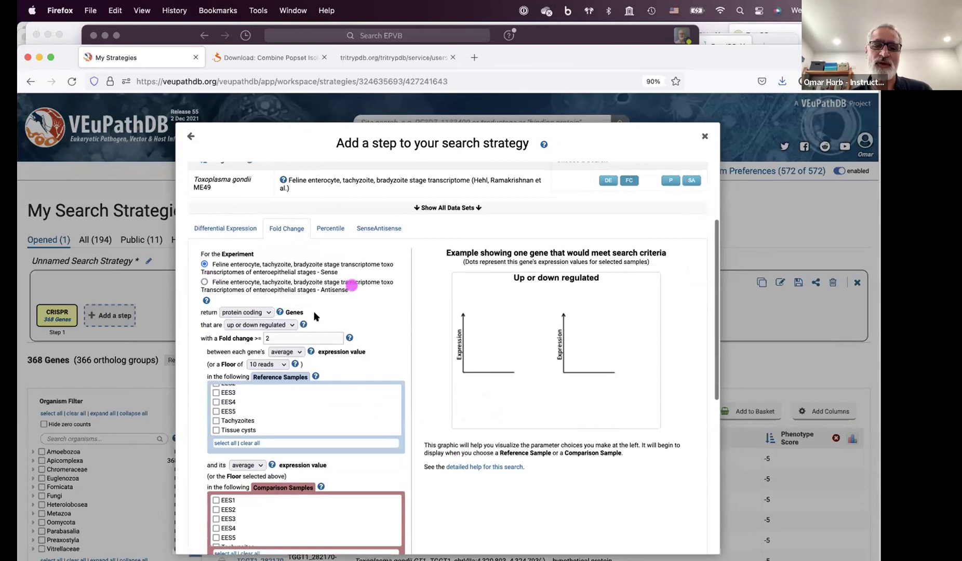
click(265, 326)
click(254, 336)
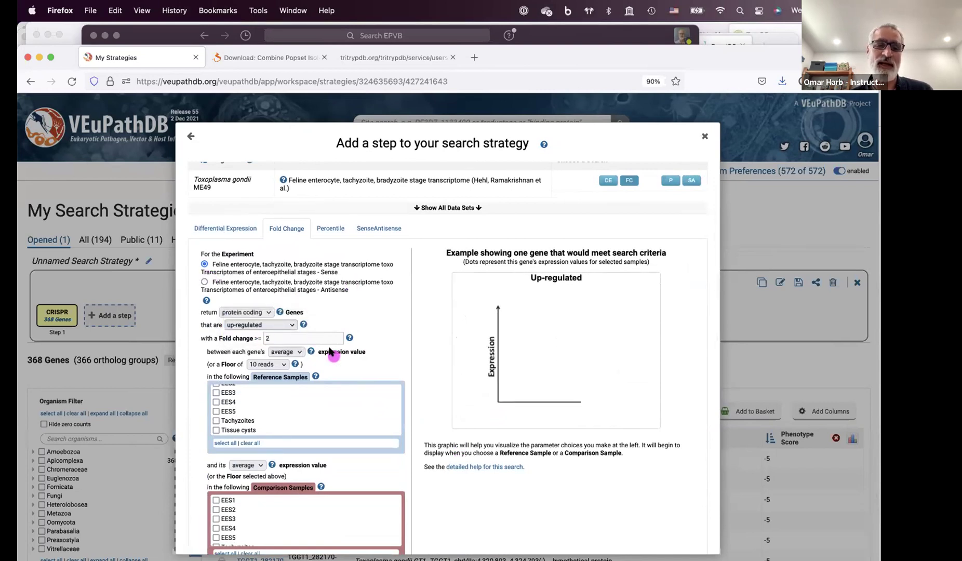
scroll(265, 408, up, 2)
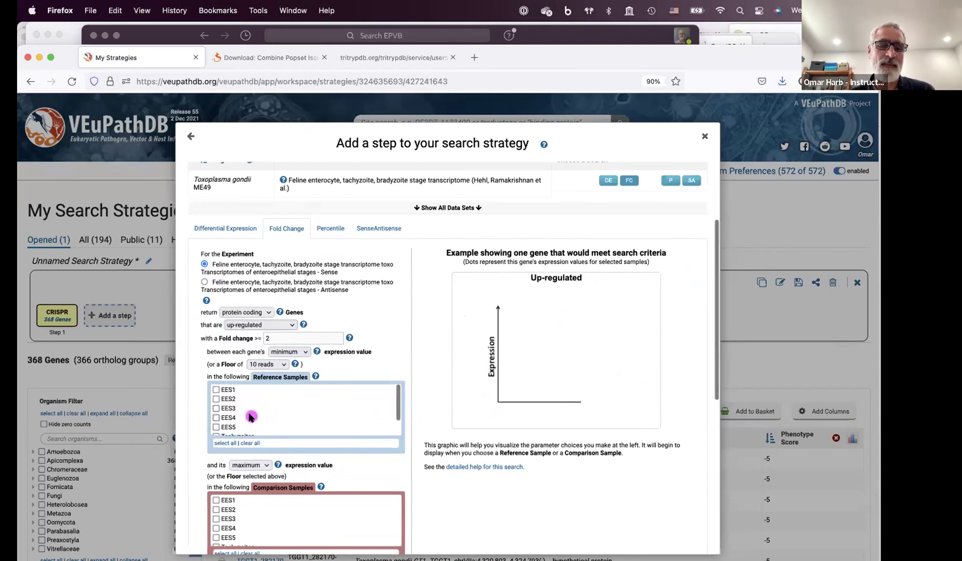
Step: Choose Tachyzoites and Tissue cysts as reference samples and EES1 through EES5 as comparison samples
scroll(250, 416, down, 2)
click(216, 421)
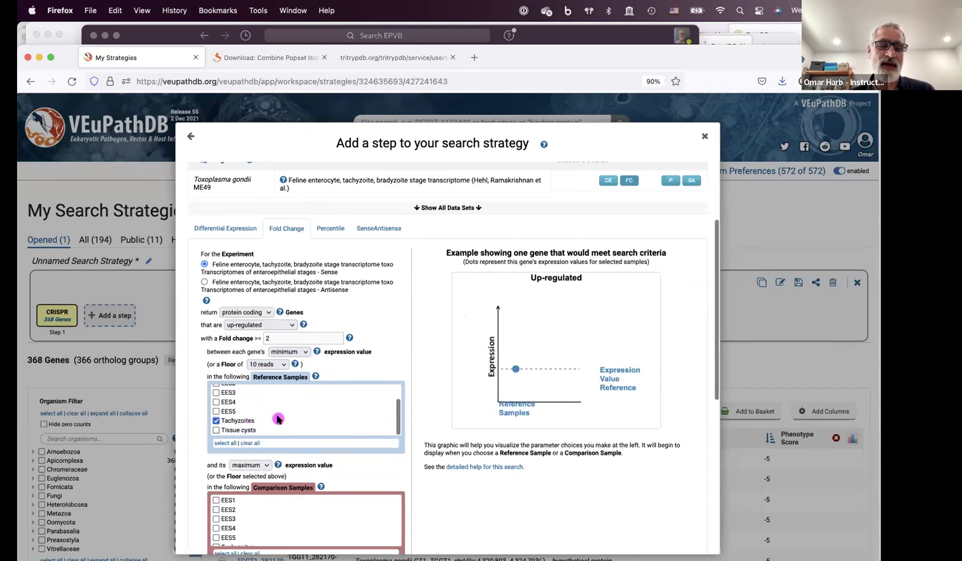
click(216, 430)
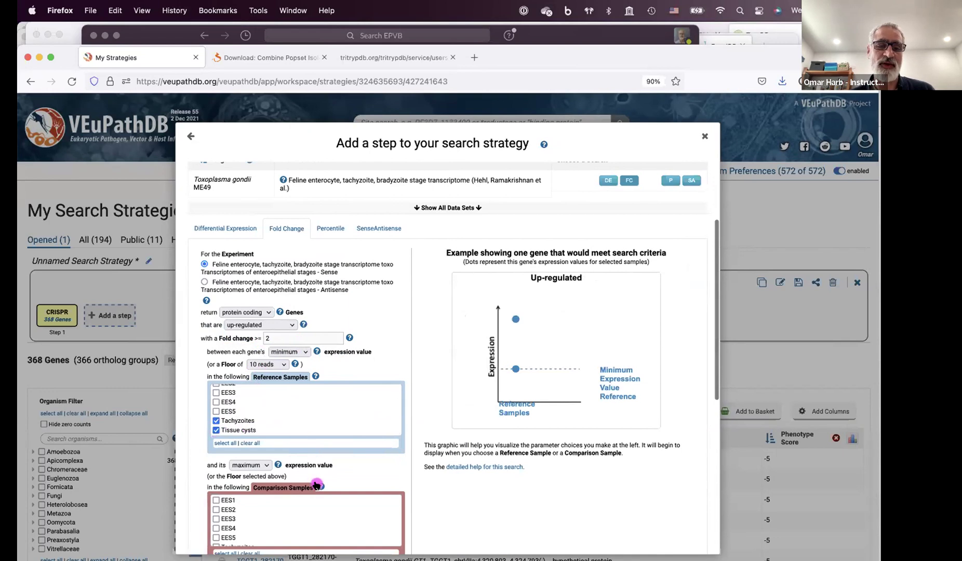
scroll(316, 477, down, 3)
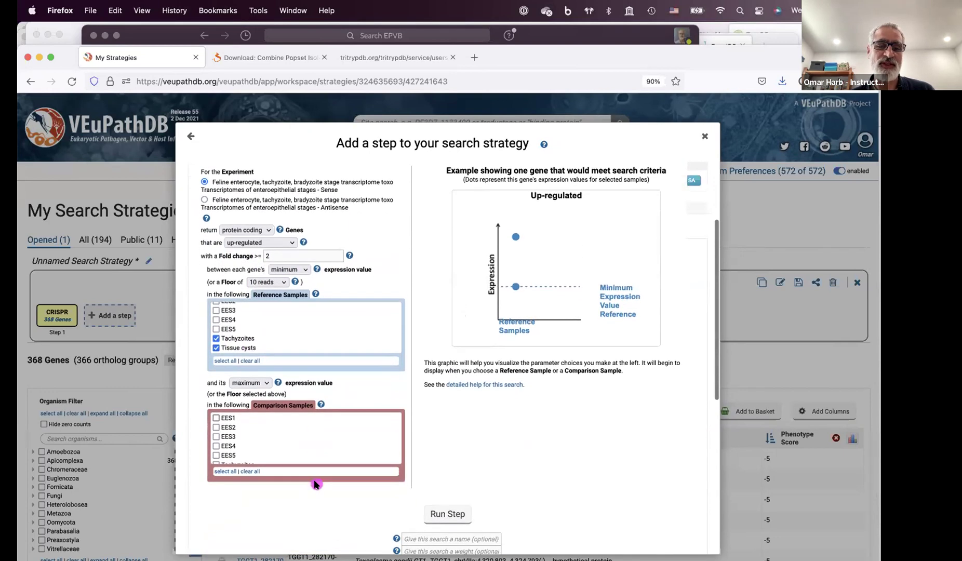
click(225, 470)
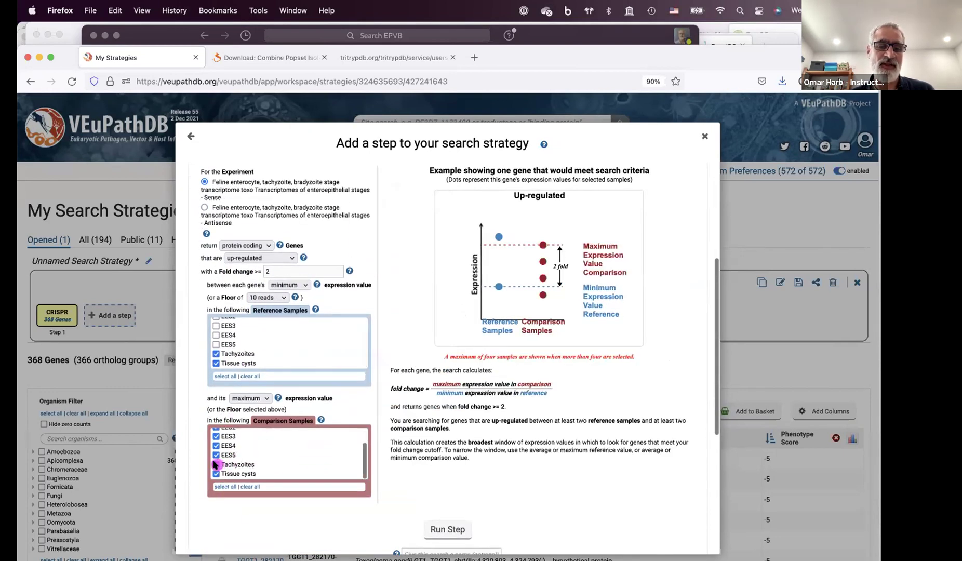
scroll(278, 468, up, 2)
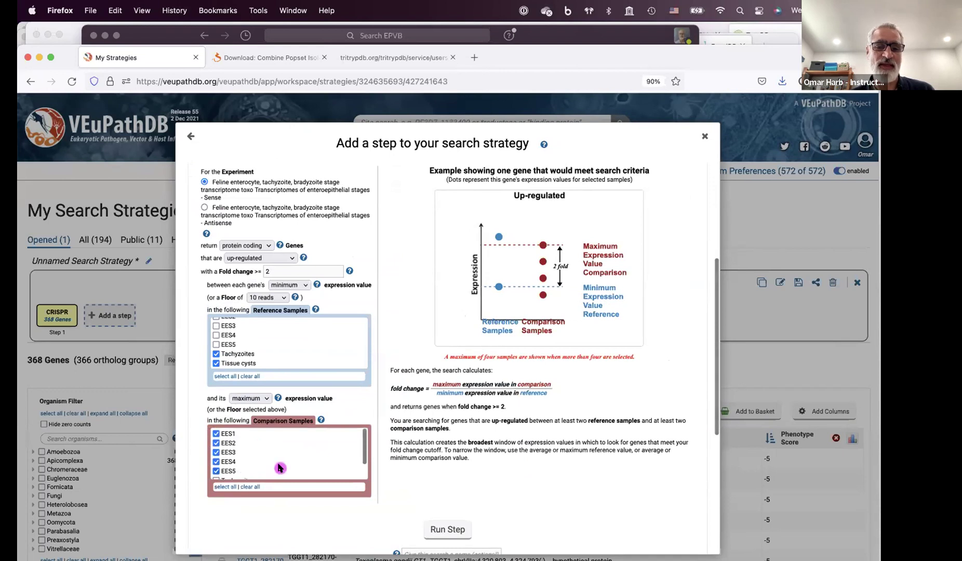
click(238, 453)
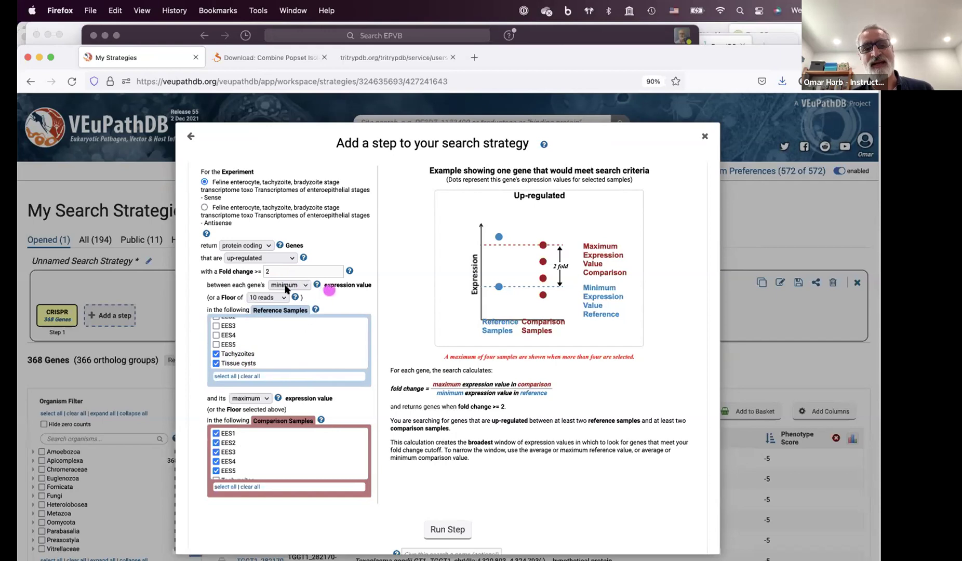
Step: Set the reference expression value to maximum and the comparison value to minimum, and run the step
click(304, 284)
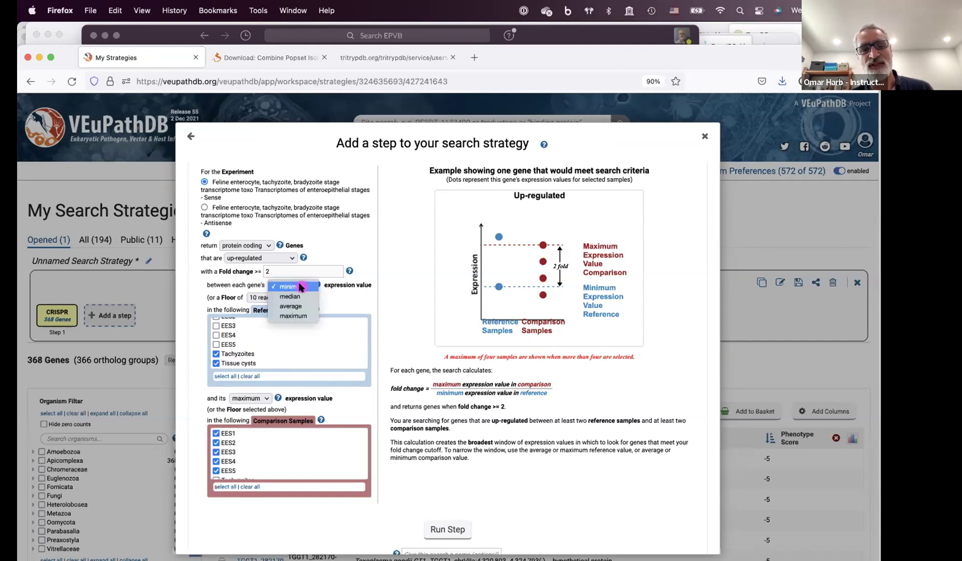
click(306, 315)
click(254, 383)
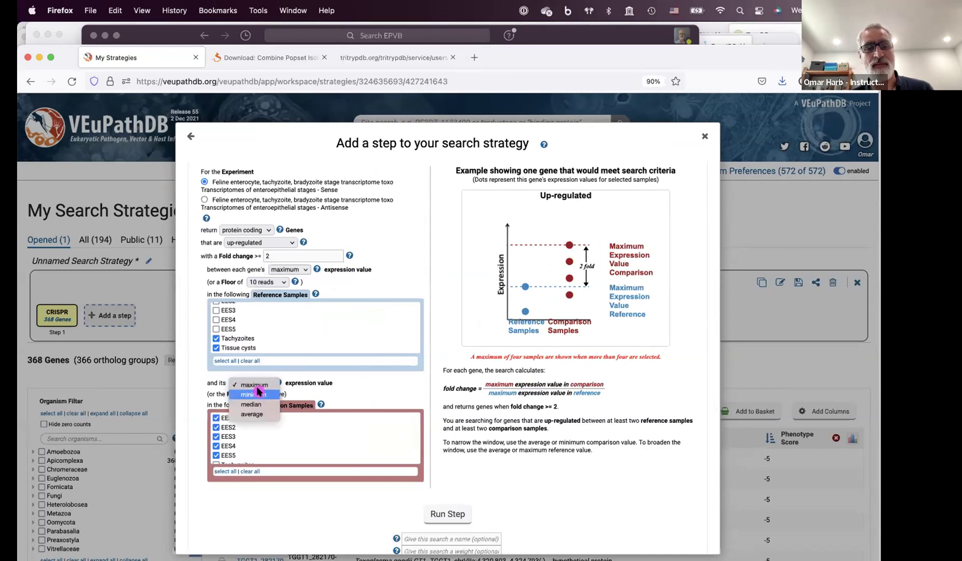
click(256, 394)
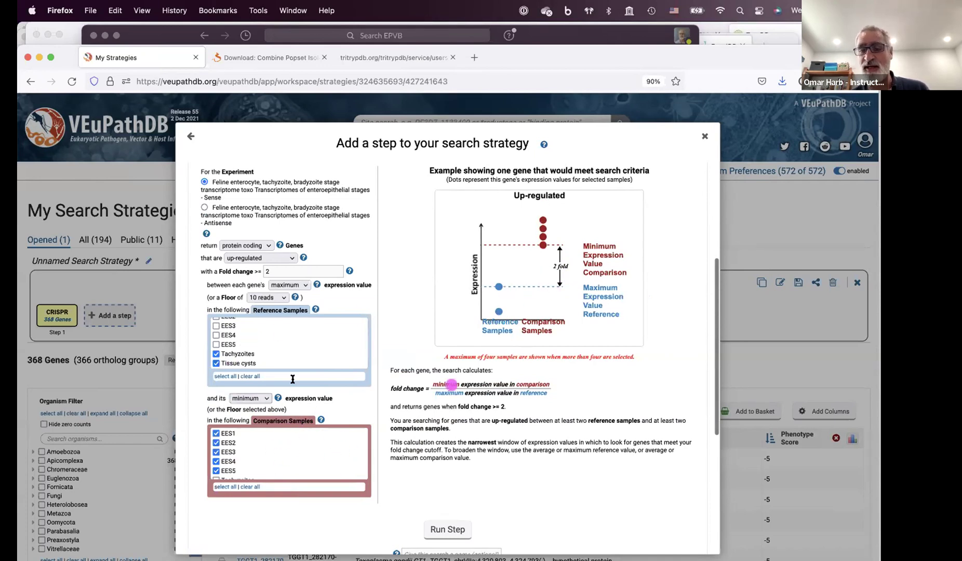
scroll(449, 474, down, 3)
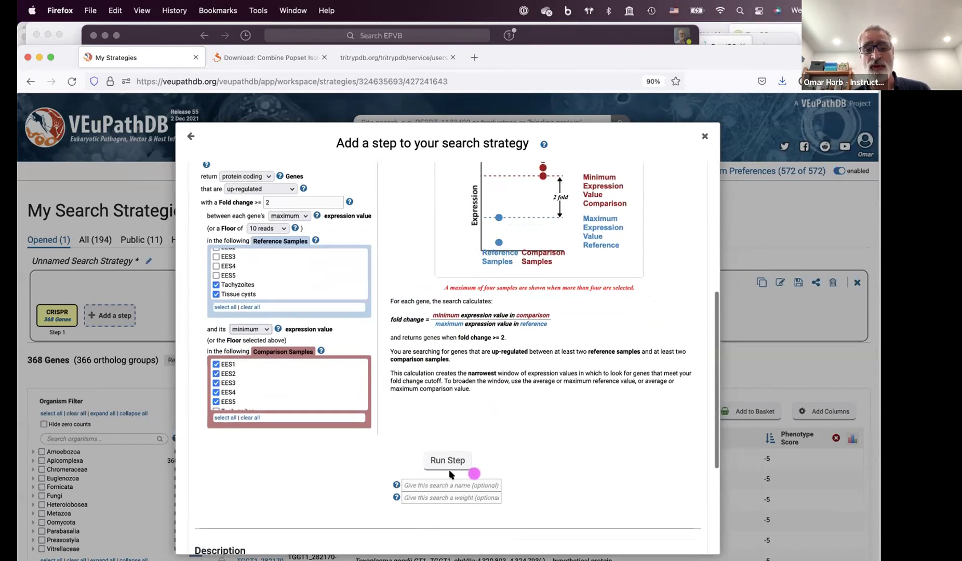
click(447, 462)
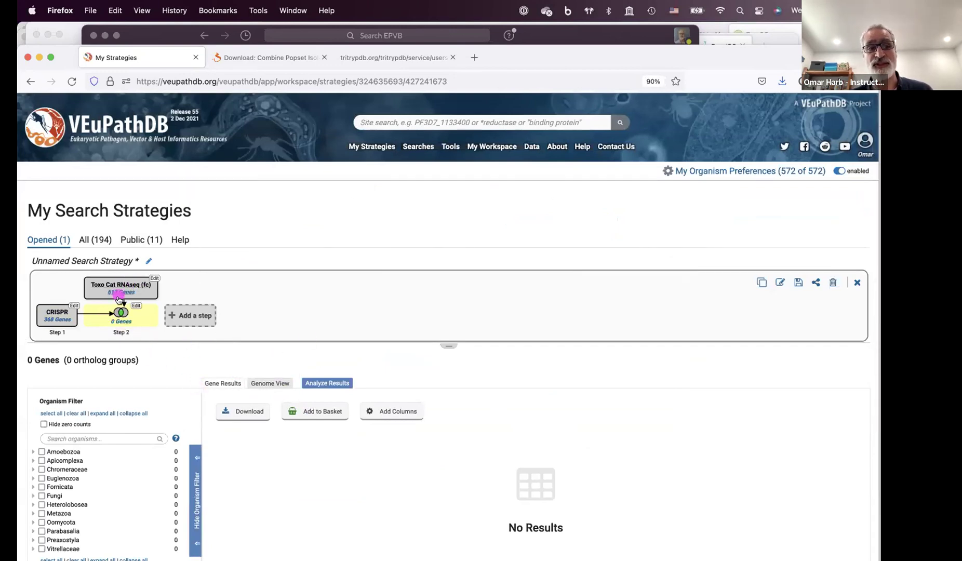
Step: Revise the Toxo Cat RNAseq step to use average expression for both reference and comparison samples
click(154, 278)
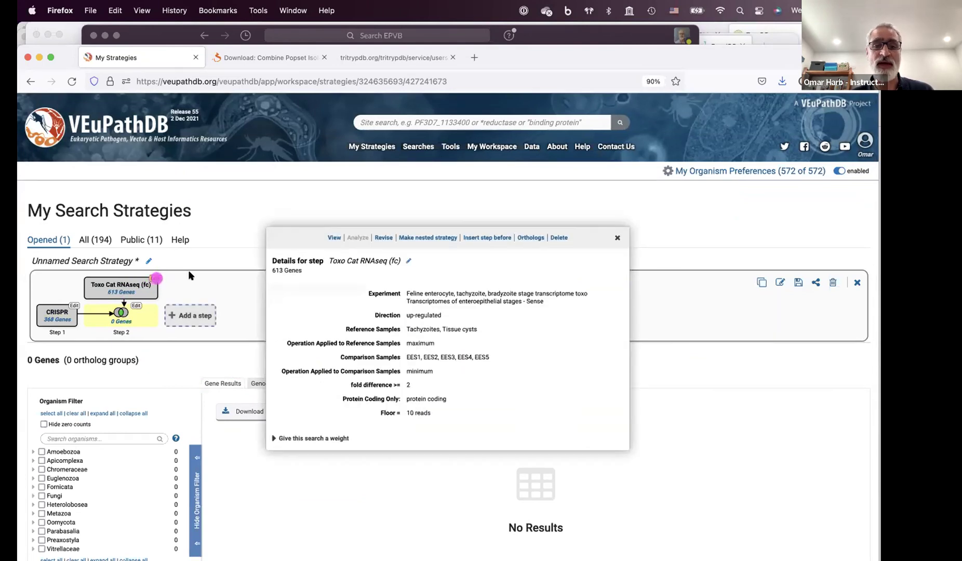
click(383, 237)
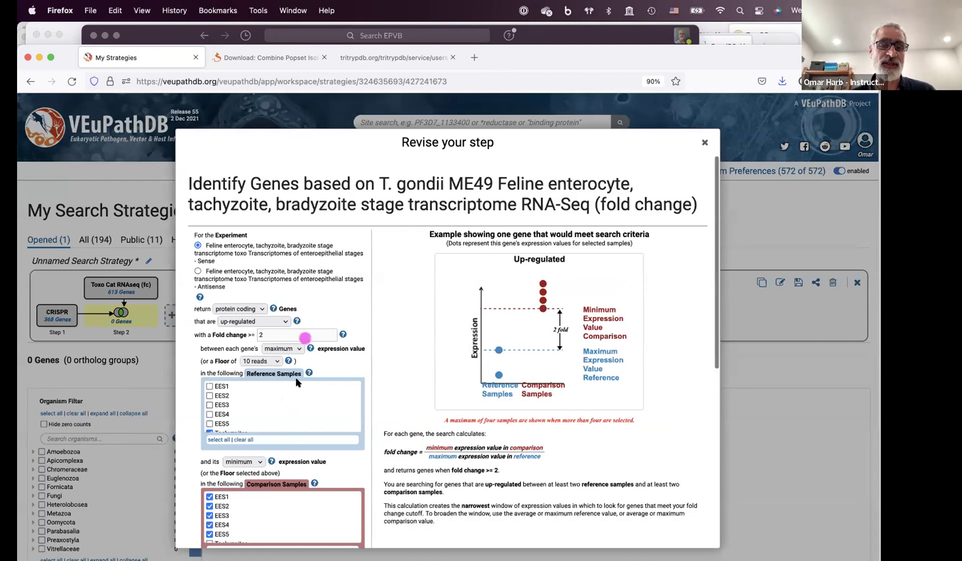
click(297, 348)
click(294, 340)
click(244, 445)
click(256, 465)
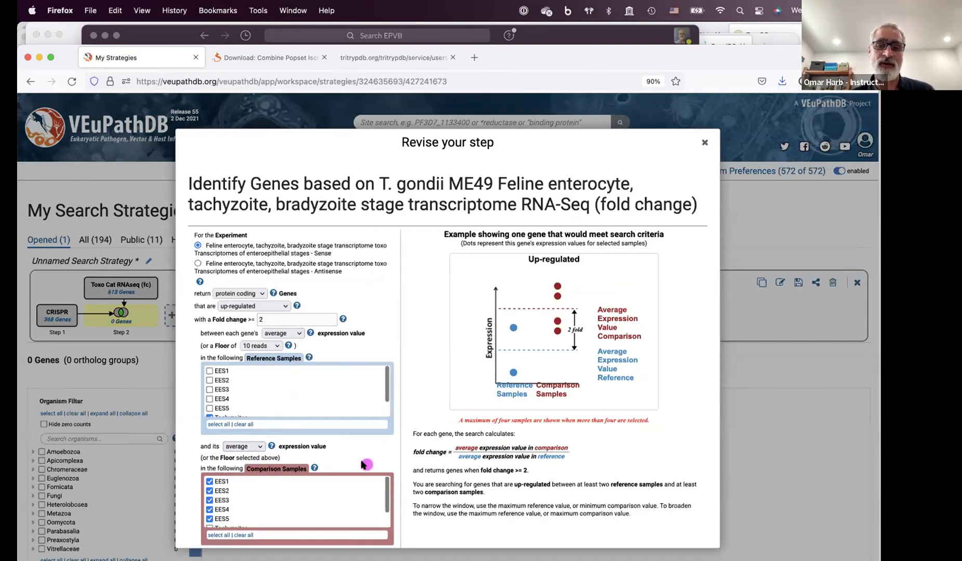
scroll(375, 461, down, 1)
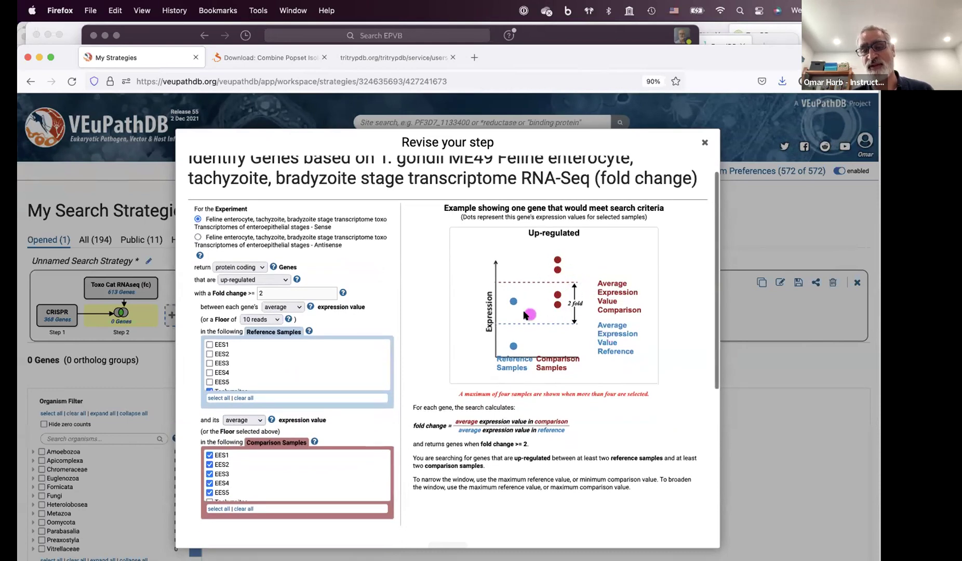
scroll(510, 411, down, 3)
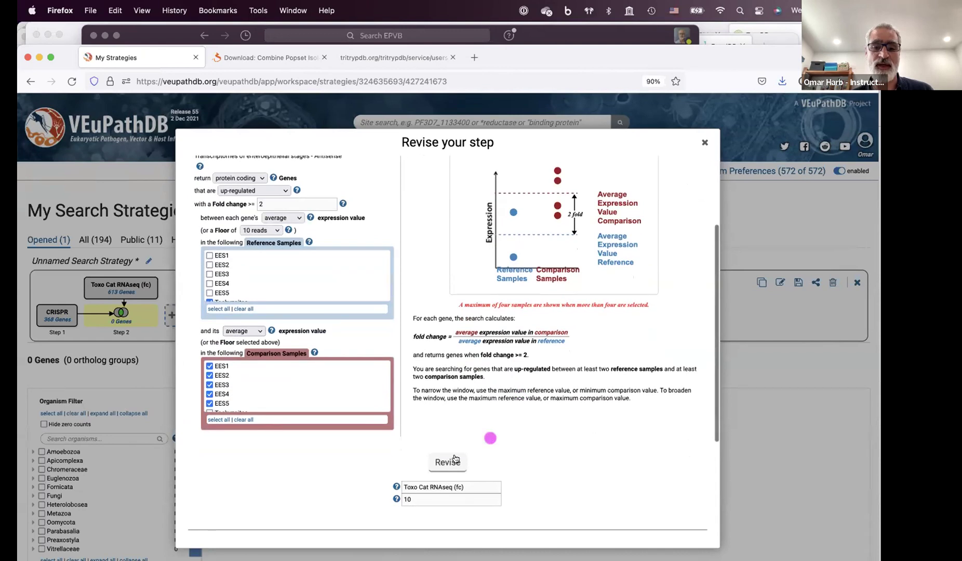
click(445, 461)
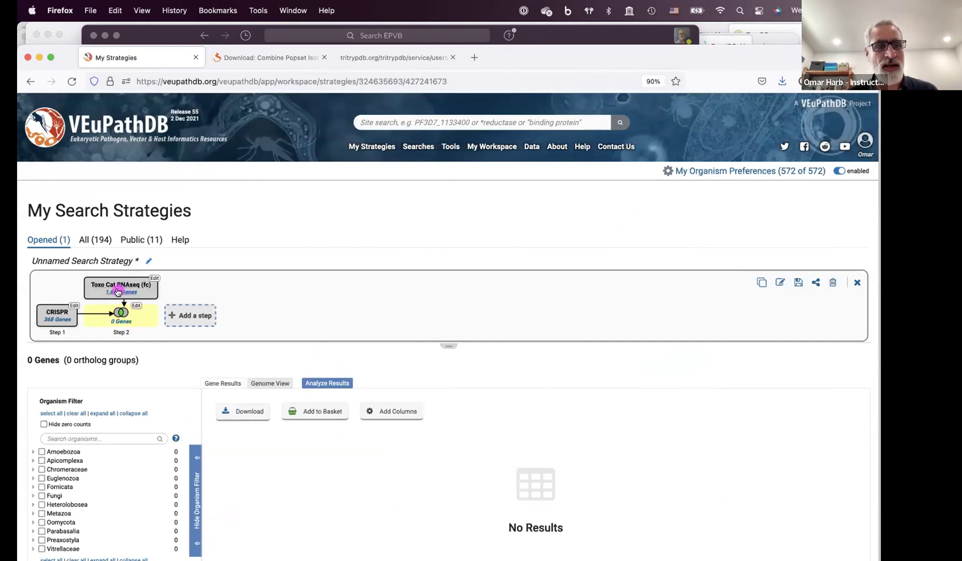
Step: Open the Toxo Cat RNAseq results and examine the genes' organism, product descriptions and fold change values
mouse_move(126, 289)
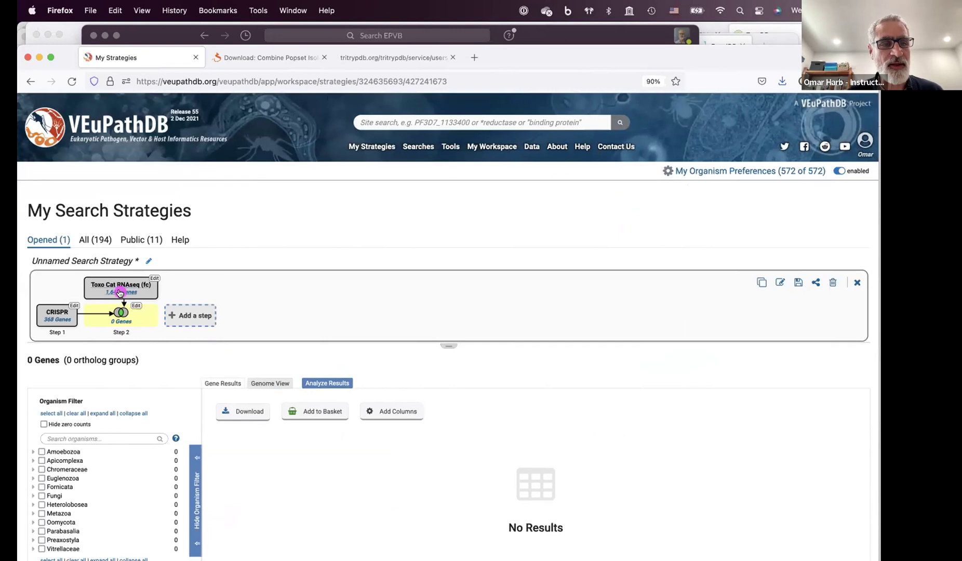
click(120, 293)
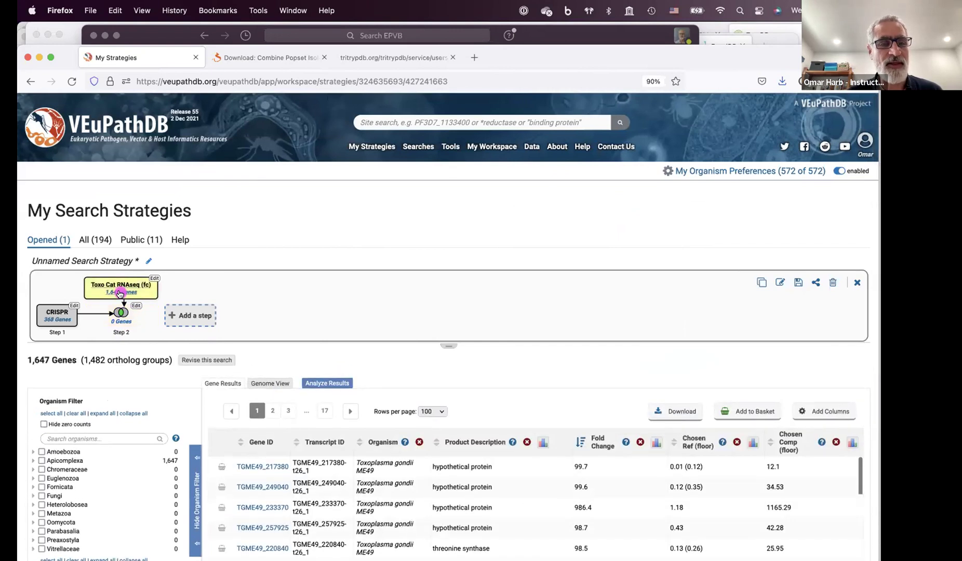
scroll(291, 470, down, 1)
scroll(291, 467, up, 1)
scroll(457, 332, down, 3)
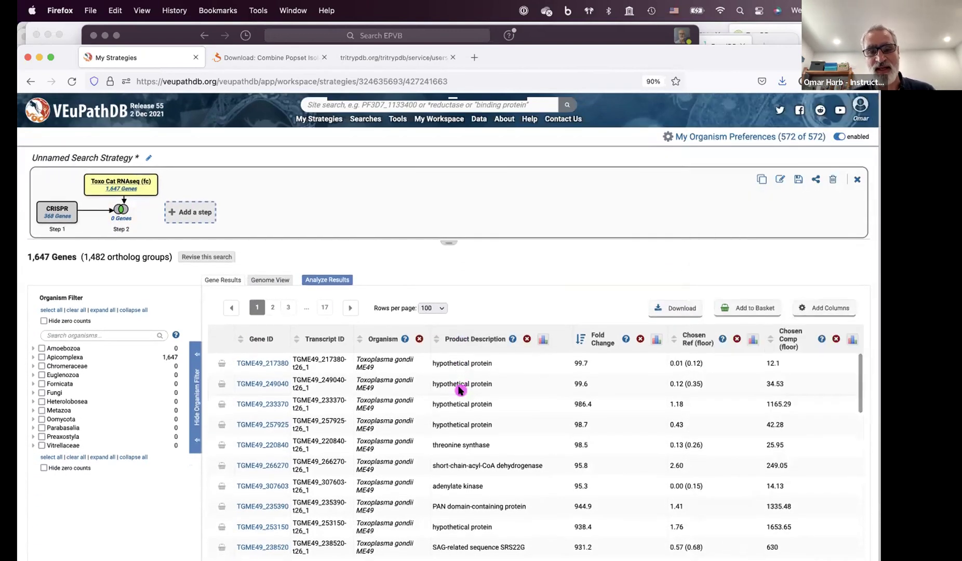
scroll(460, 390, down, 1)
scroll(460, 387, down, 1)
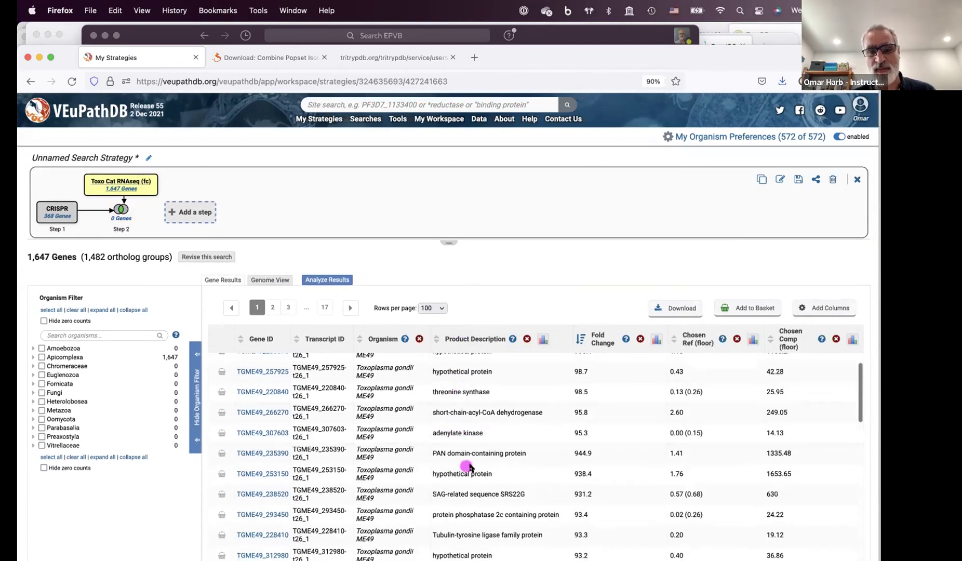
scroll(477, 503, down, 5)
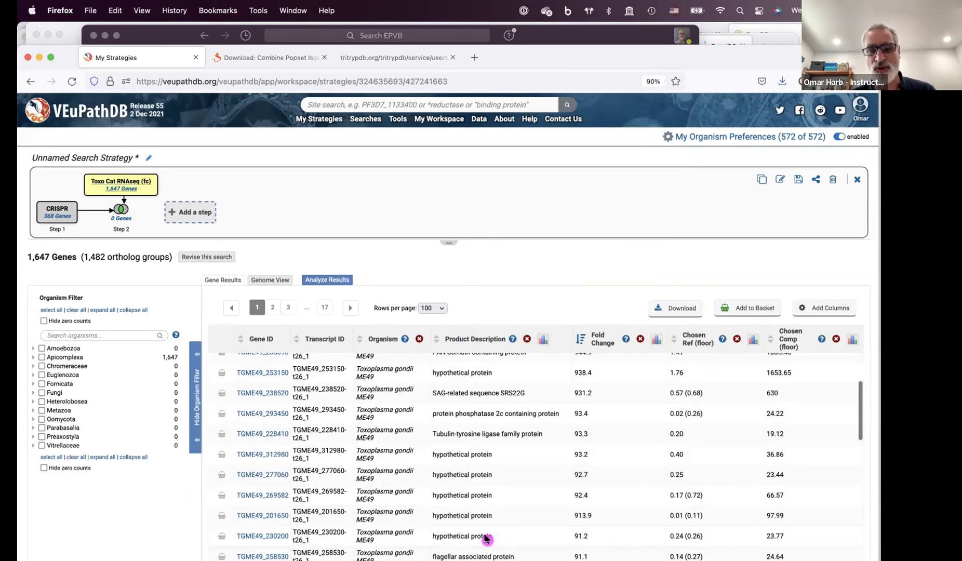
scroll(486, 538, down, 5)
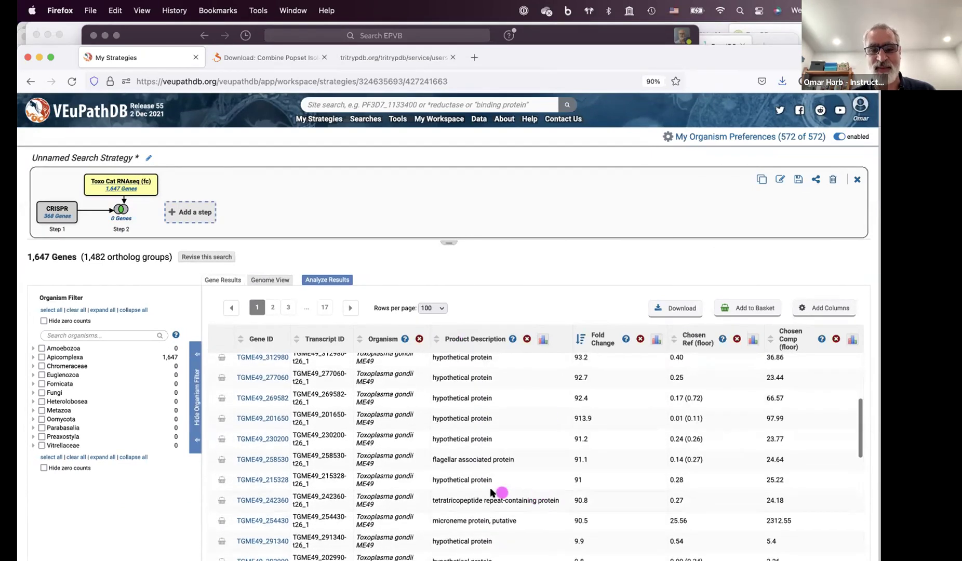
scroll(445, 504, up, 10)
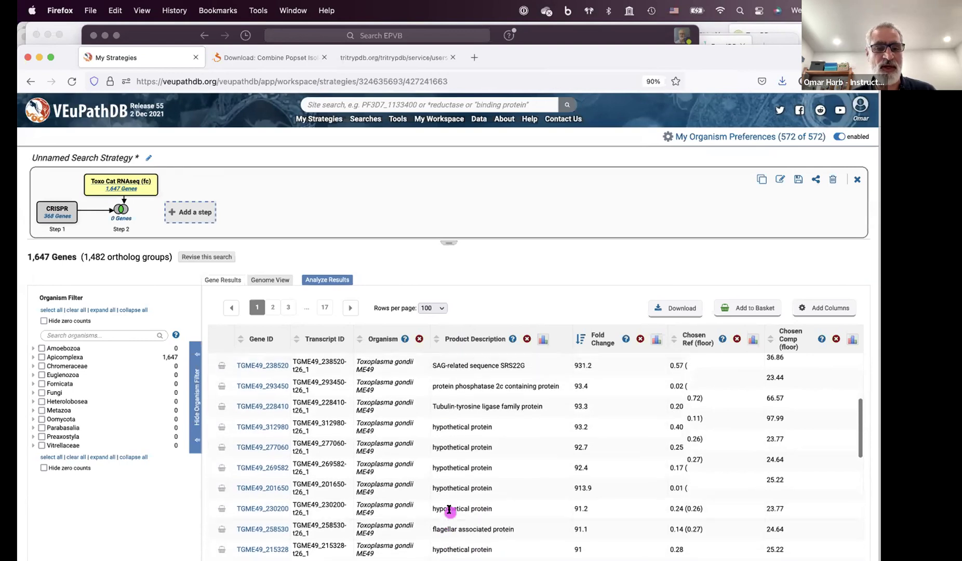
scroll(317, 491, up, 1)
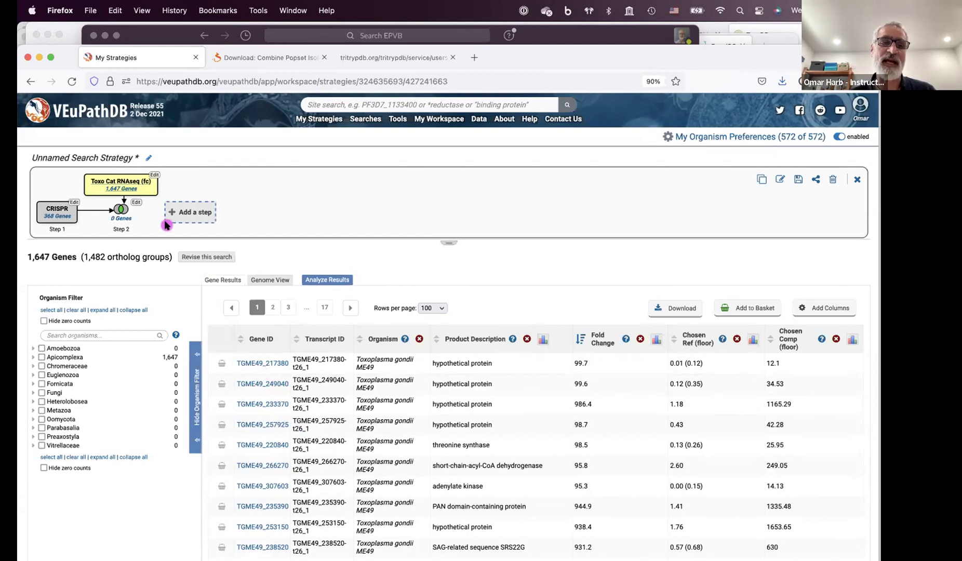
Step: Review the parameters of the Toxo Cat RNAseq step and check which organism strain the CRISPR results use
click(152, 175)
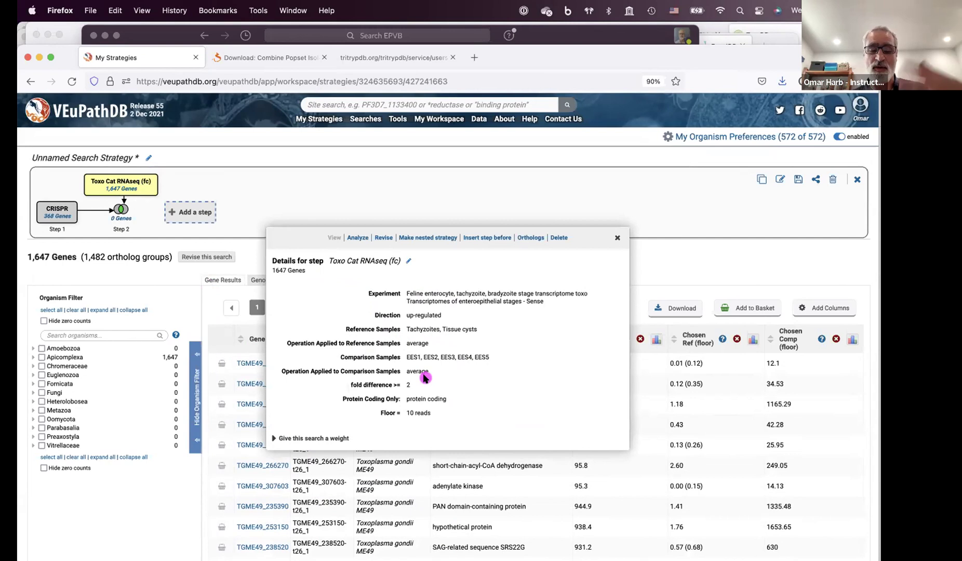
click(619, 237)
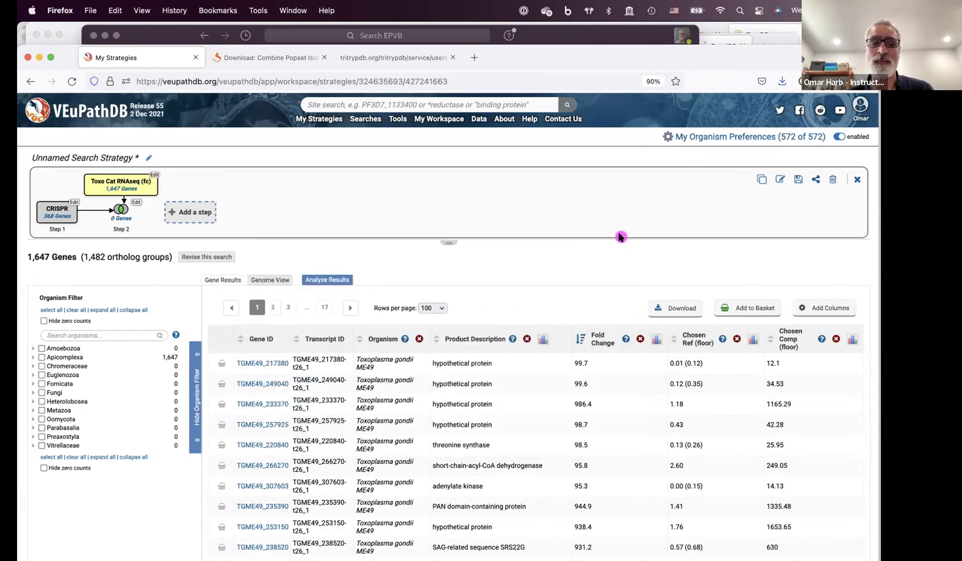
click(62, 215)
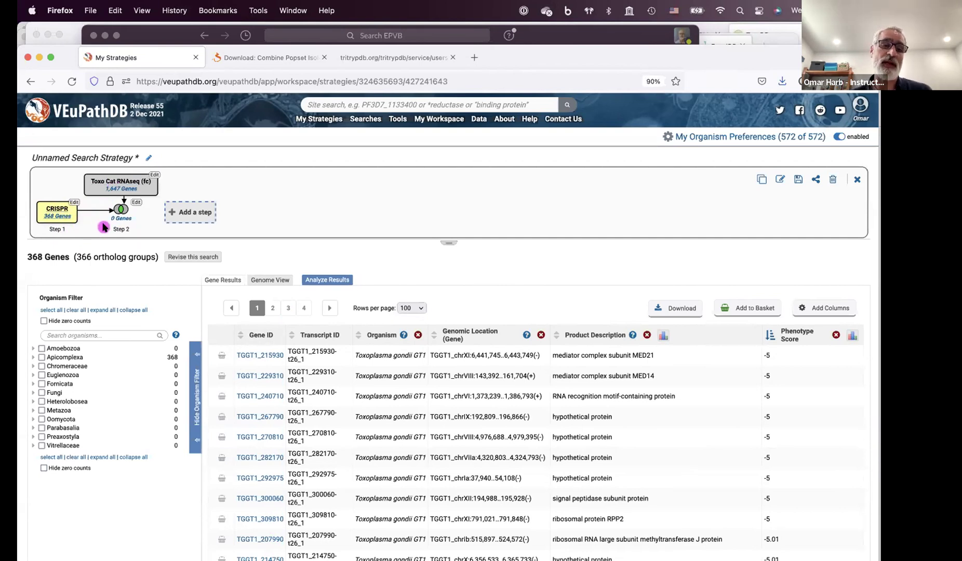
scroll(102, 227, up, 3)
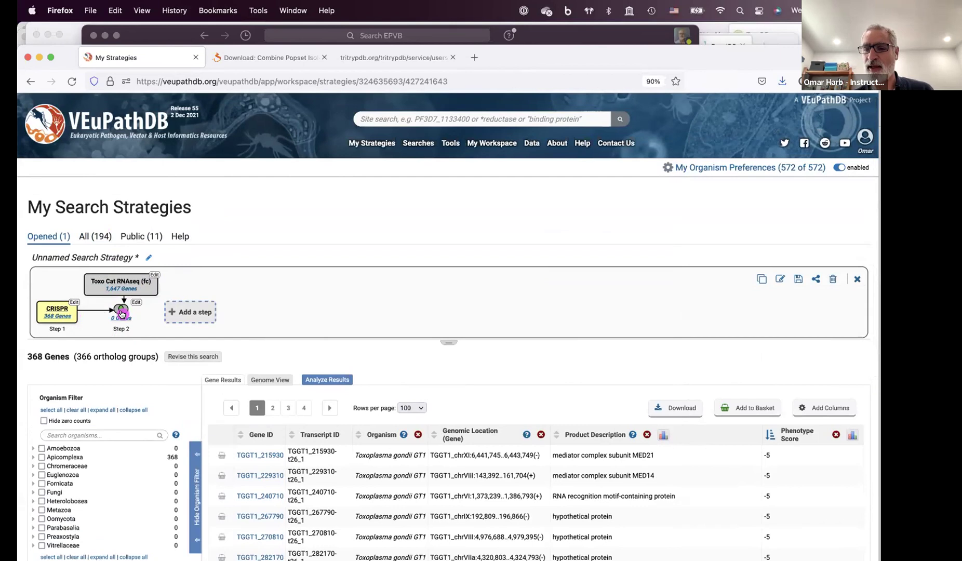
Step: Insert an ortholog transform before the Toxo Cat RNAseq step, converting the CRISPR genes to Toxoplasma gondii ME49, and run it
click(154, 276)
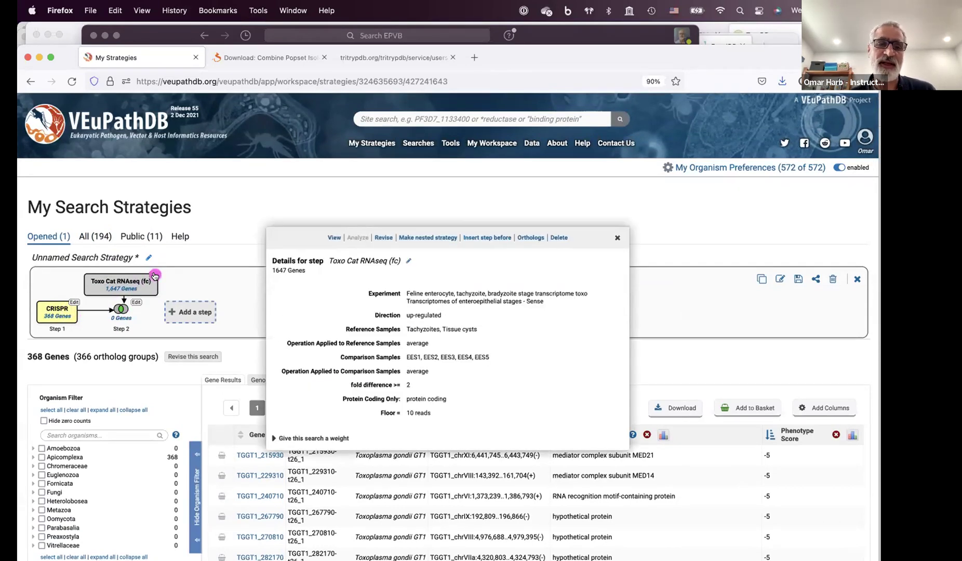
click(489, 237)
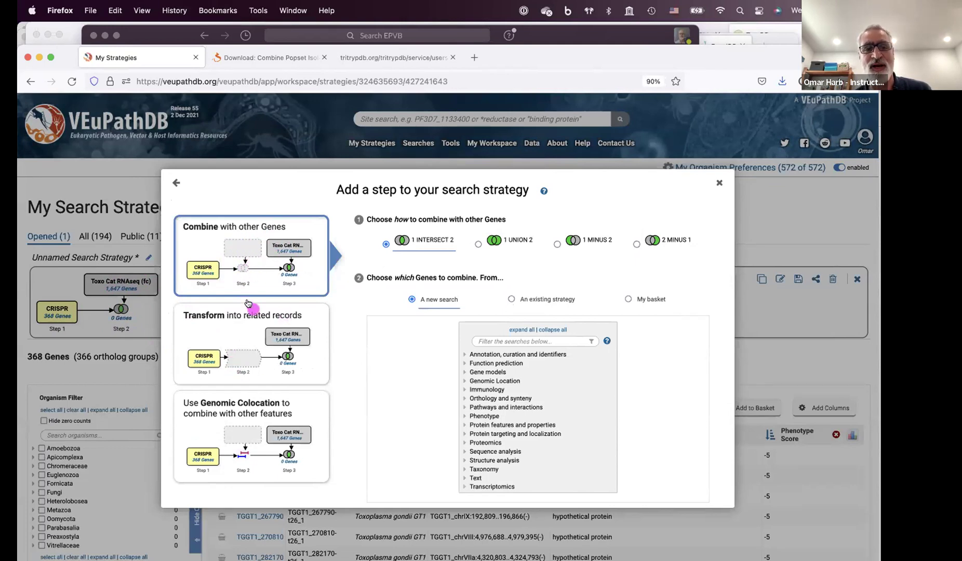
click(242, 355)
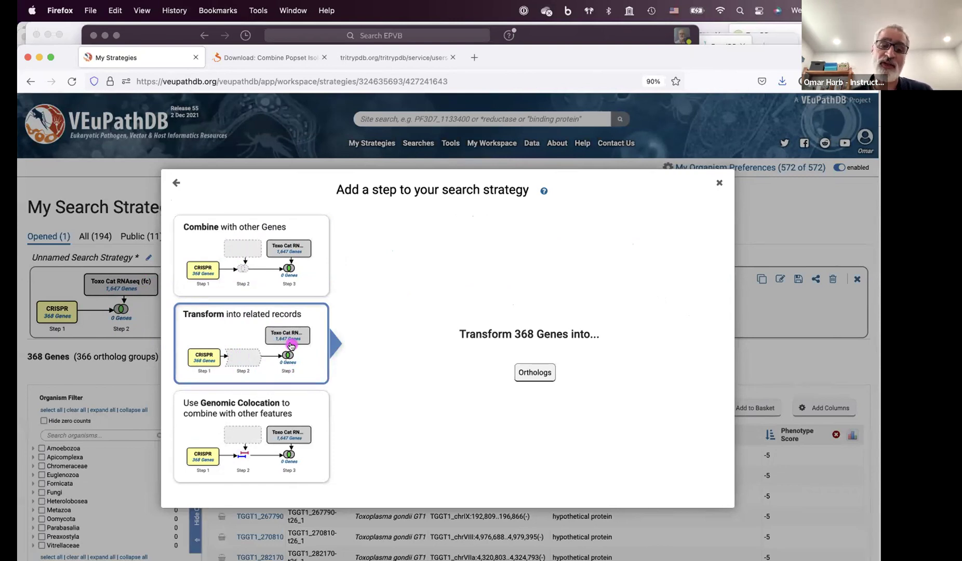
click(535, 371)
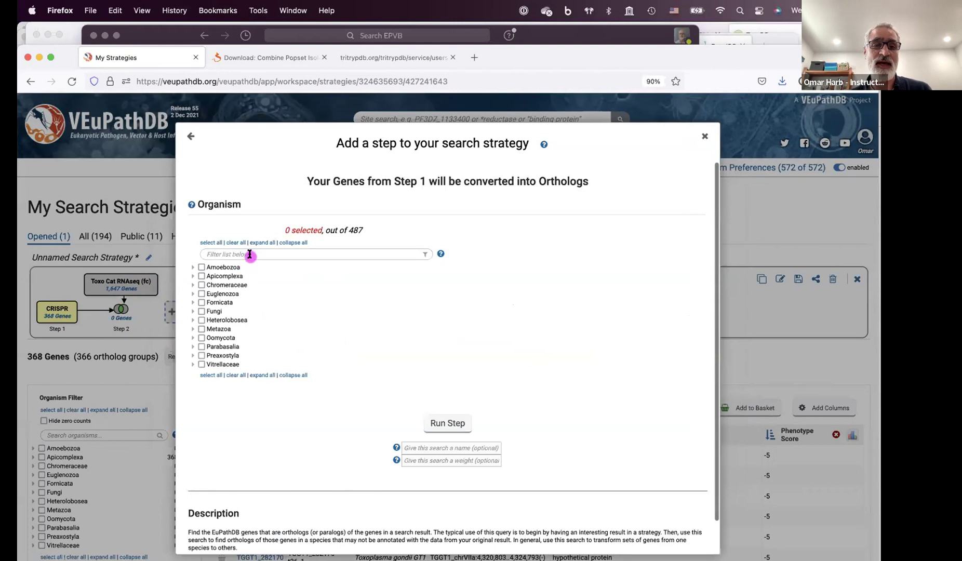
click(251, 255)
text(me49)
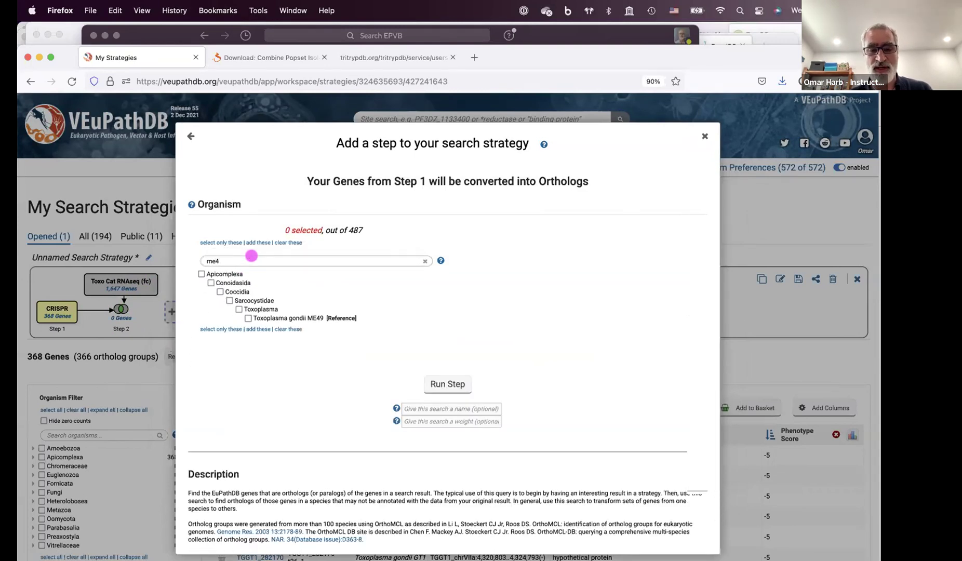
click(249, 318)
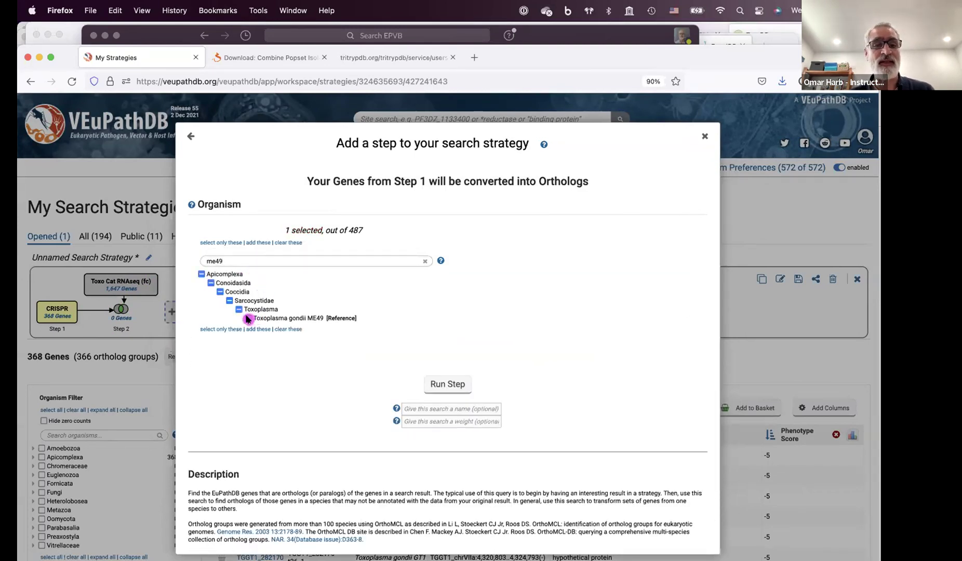
click(439, 384)
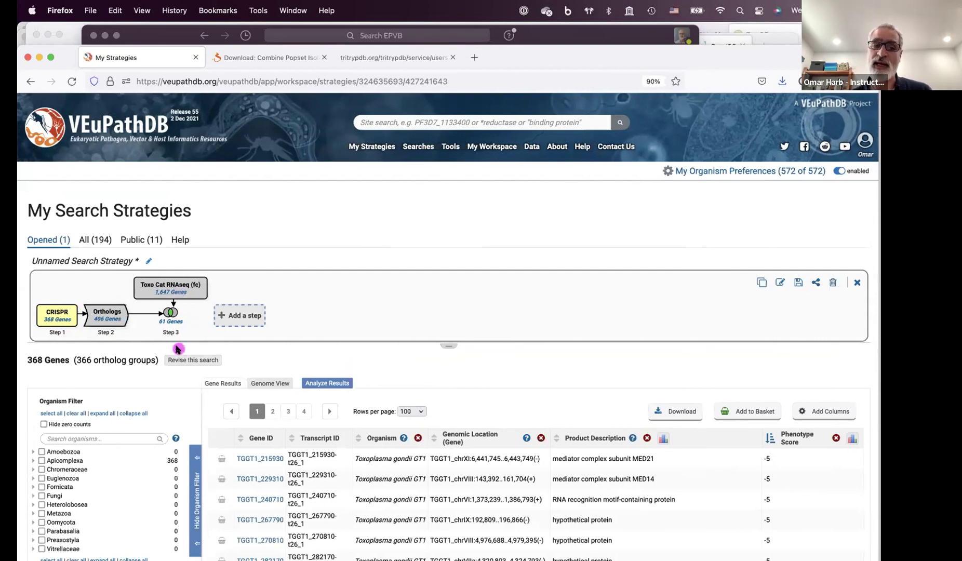
scroll(293, 452, down, 2)
scroll(295, 458, up, 2)
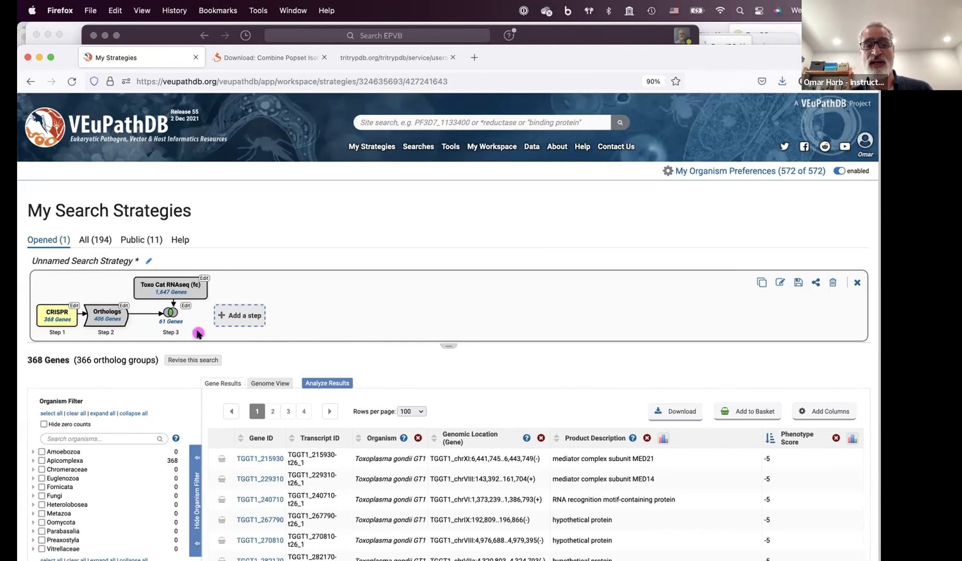
Step: Append an ortholog transform of the intersected genes into all Cryptosporidiidae organisms, filtering the organism list by "cry", and run it
click(240, 316)
click(285, 340)
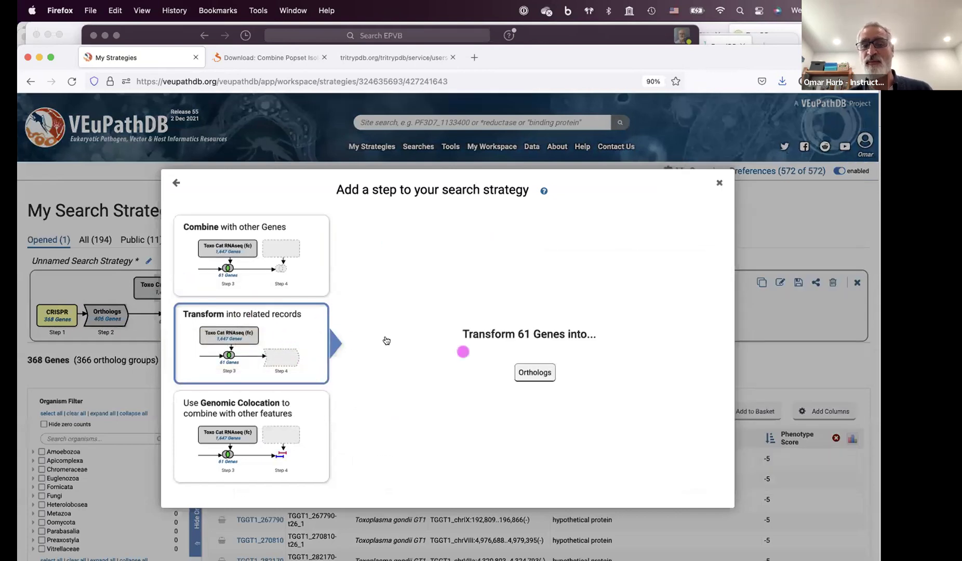
click(537, 373)
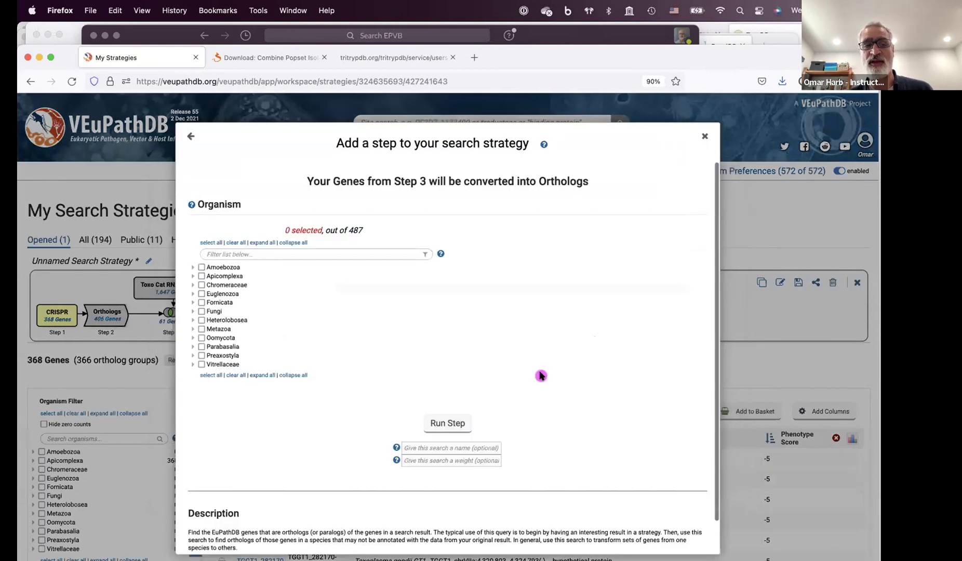
click(262, 255)
text(cry)
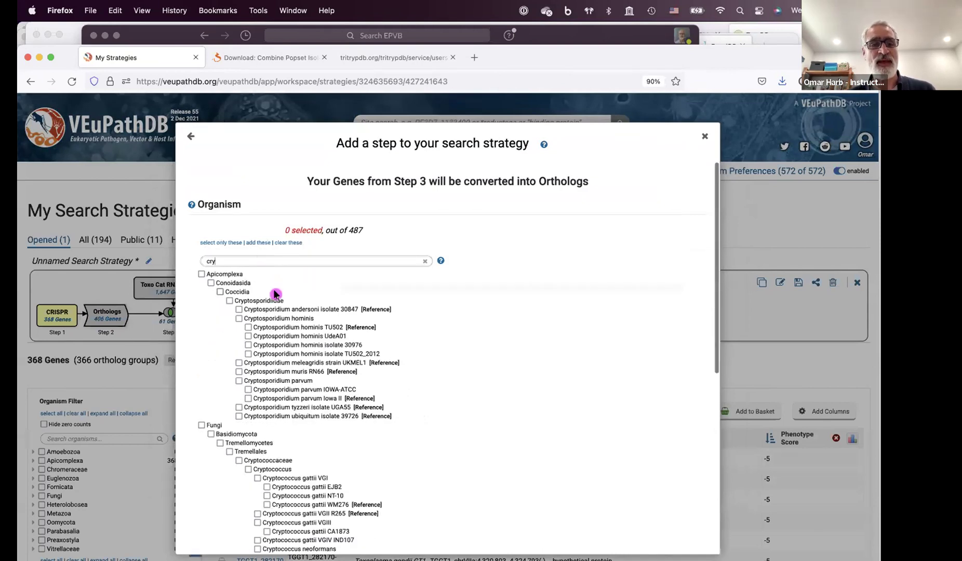
click(230, 301)
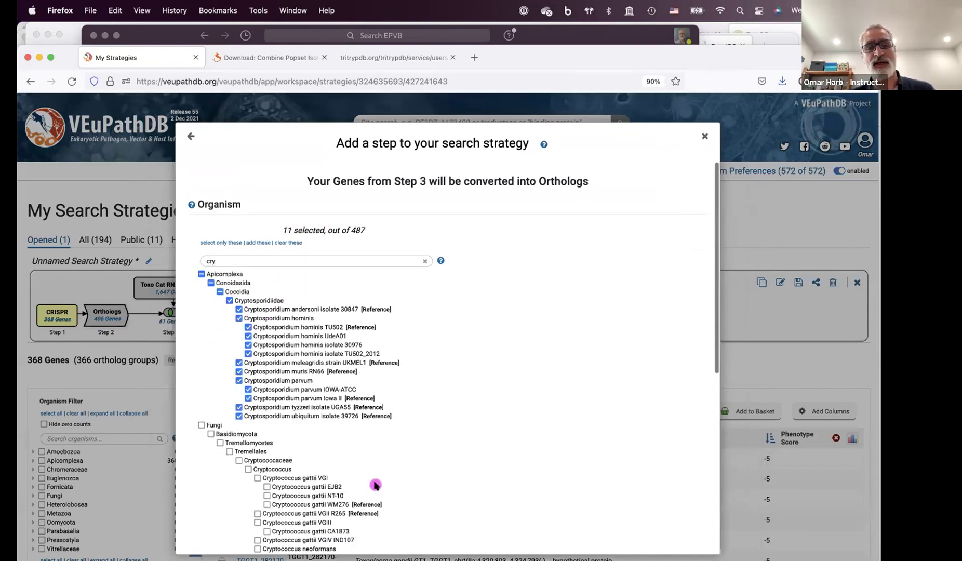
scroll(375, 484, down, 5)
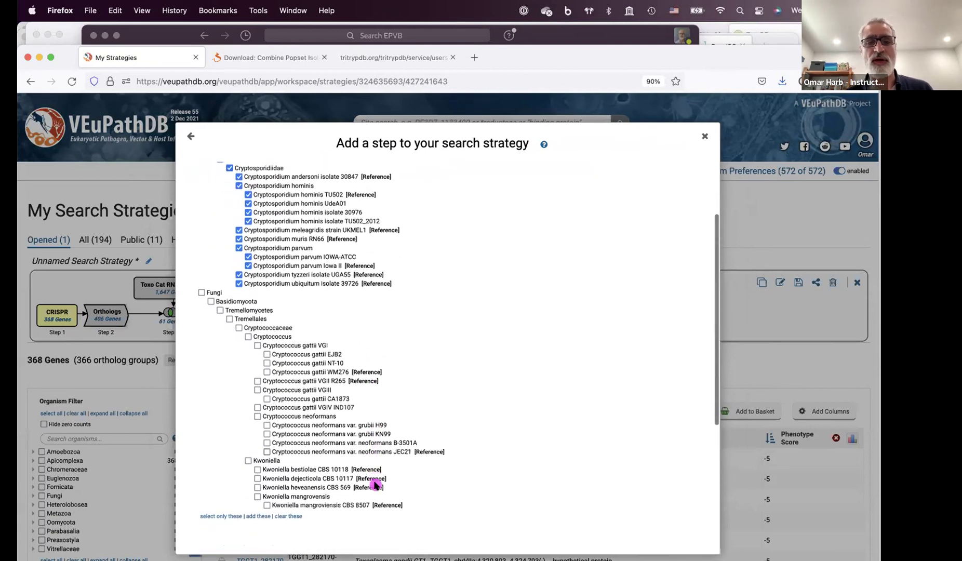
scroll(375, 485, down, 4)
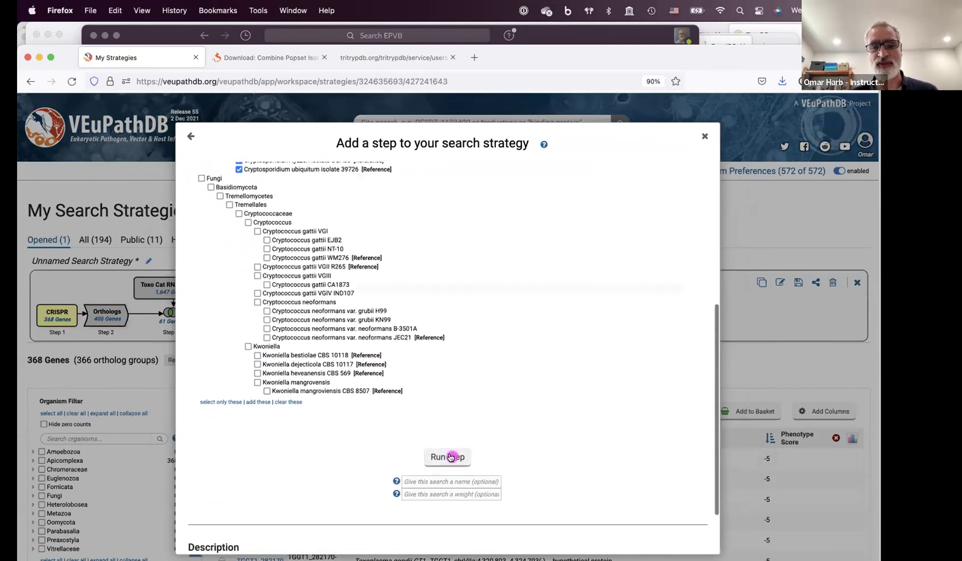
click(448, 456)
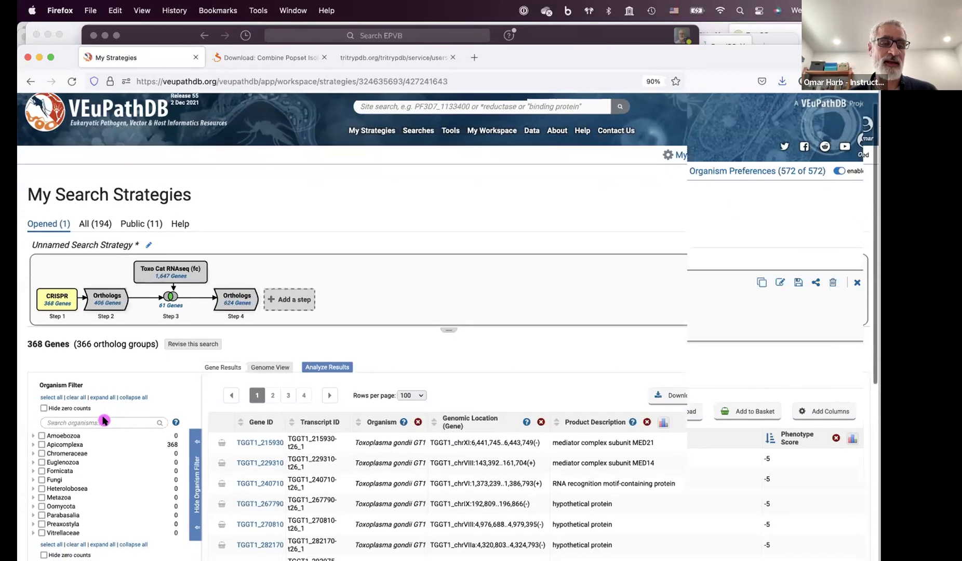
Step: Expand the whole Organism Filter for the CRISPR results and examine how the genes are distributed across organisms
scroll(102, 422, down, 3)
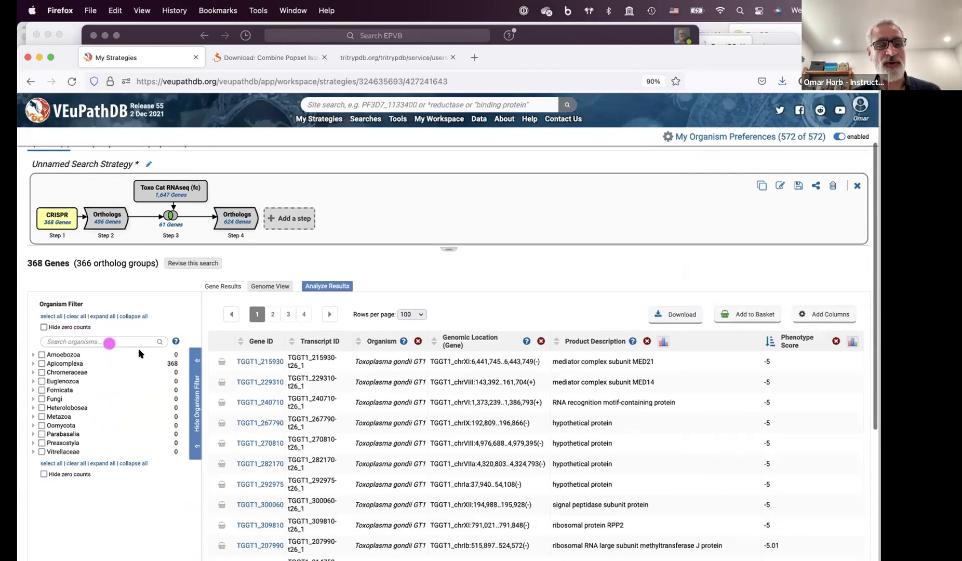
click(100, 315)
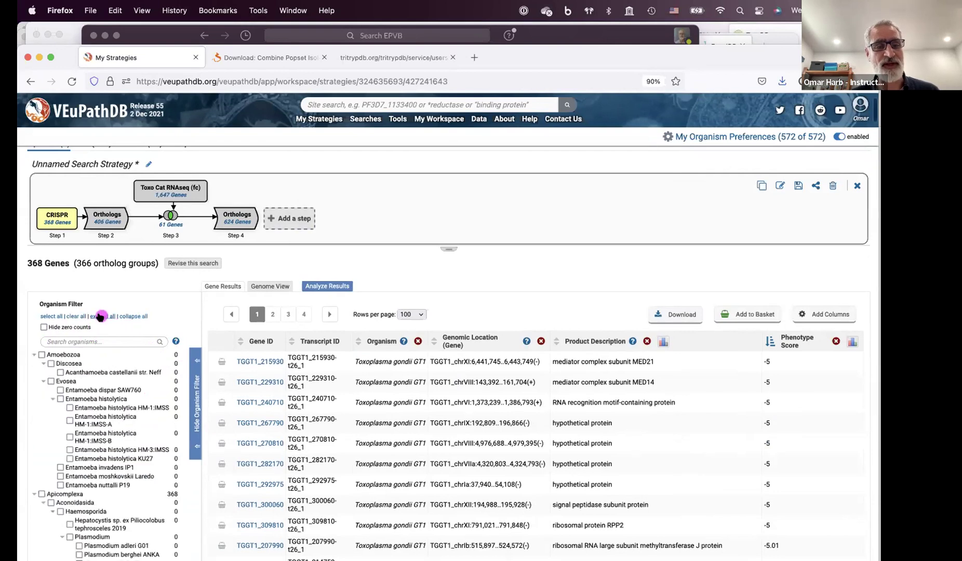
scroll(126, 448, down, 3)
scroll(127, 448, down, 4)
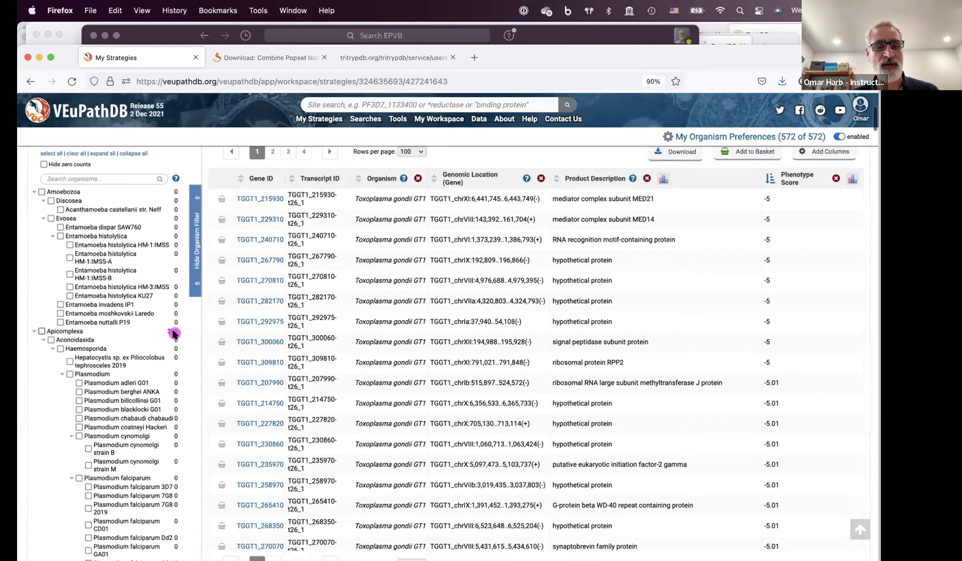
scroll(155, 497, down, 12)
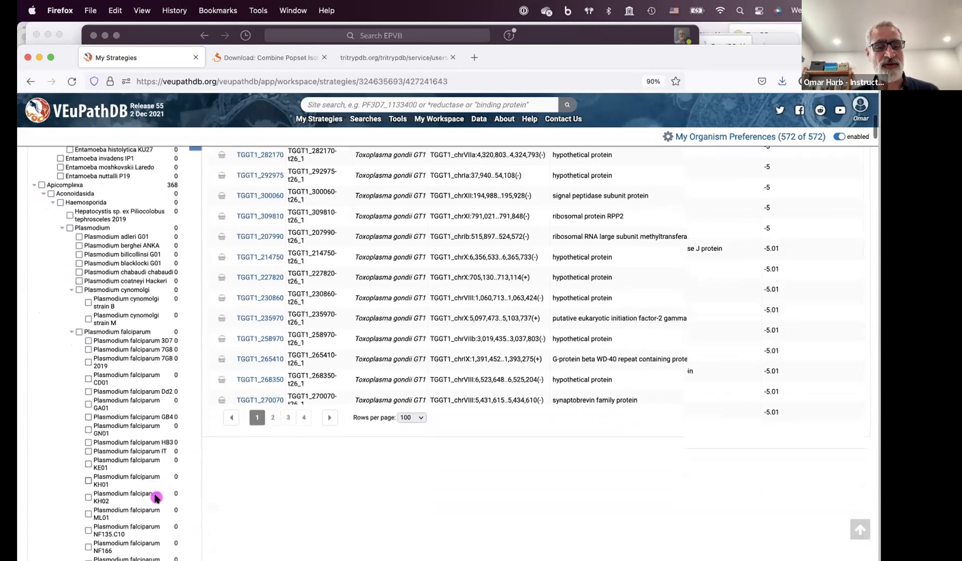
scroll(155, 497, down, 20)
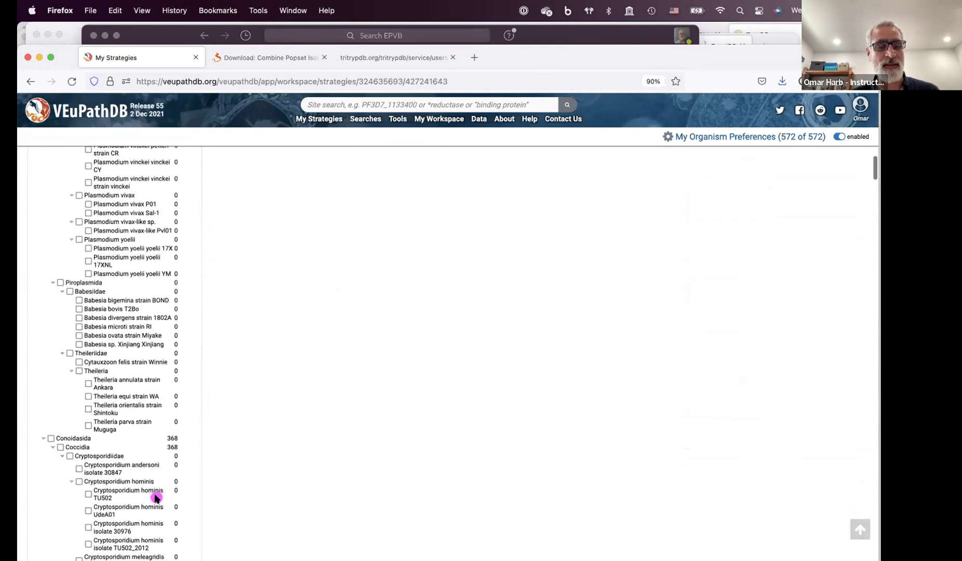
scroll(155, 497, up, 2)
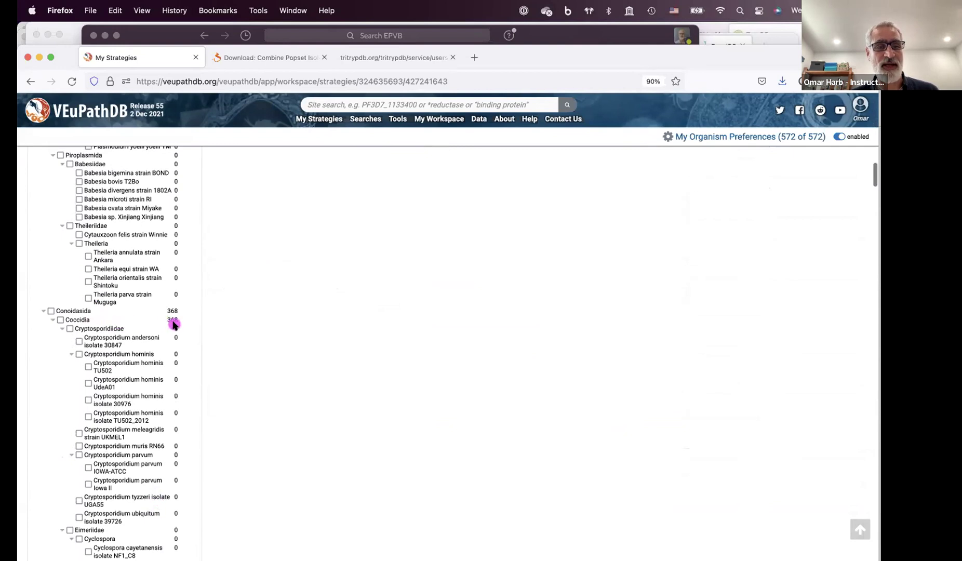
scroll(159, 351, down, 20)
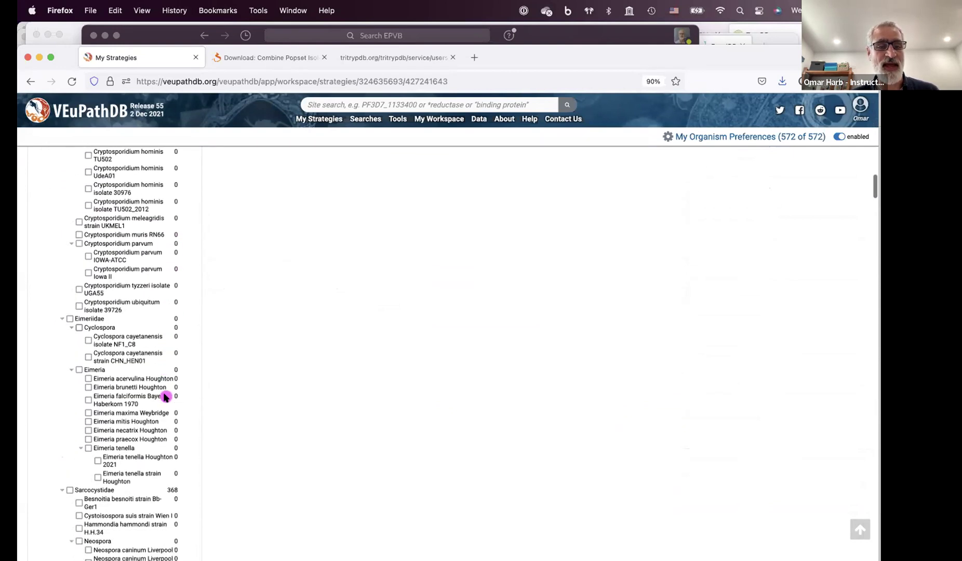
scroll(178, 459, down, 3)
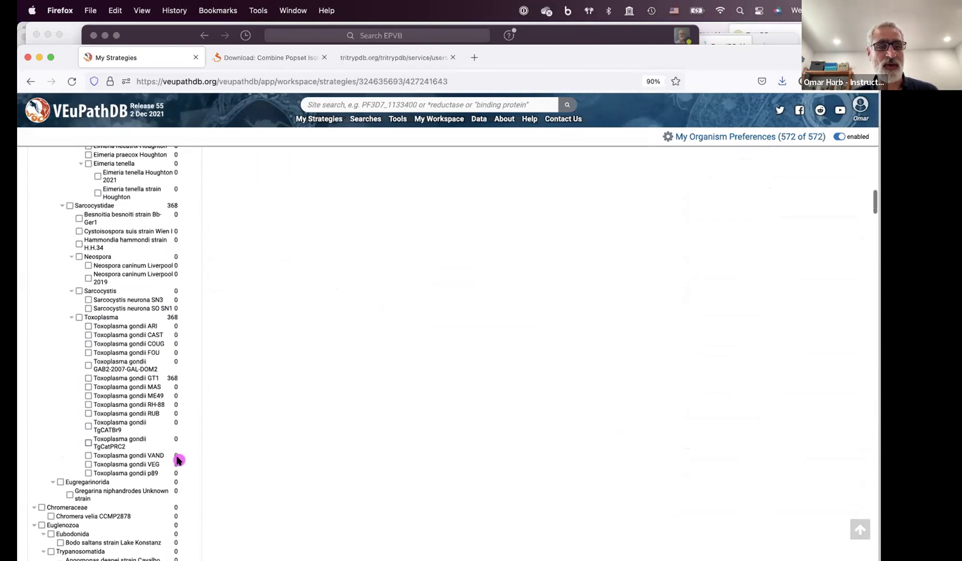
scroll(178, 416, down, 15)
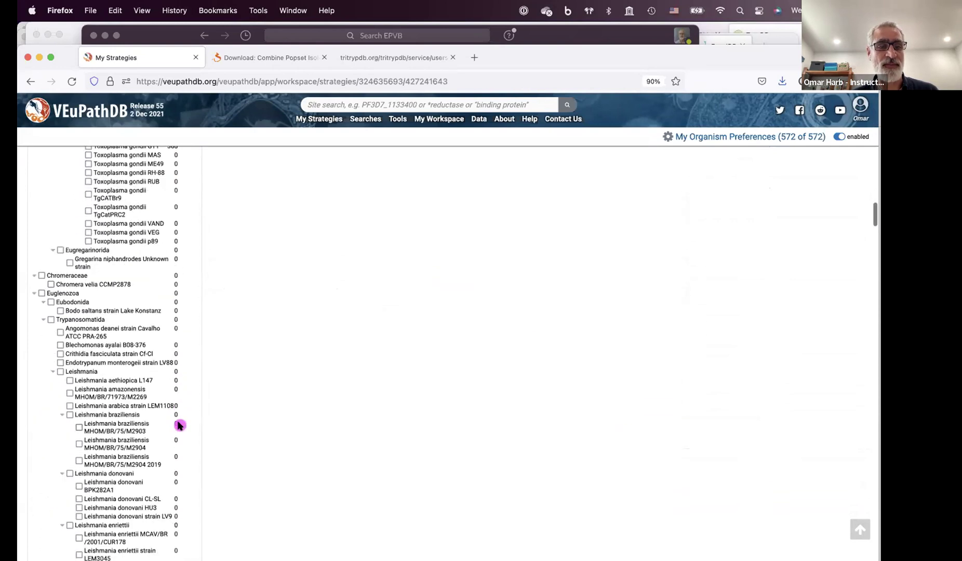
scroll(178, 425, down, 7)
scroll(179, 424, up, 20)
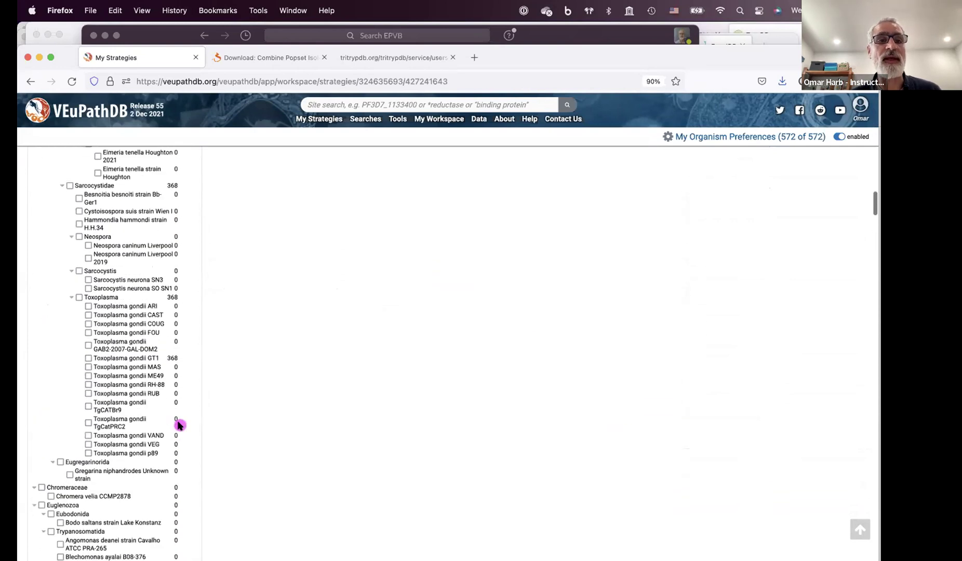
scroll(302, 247, up, 10)
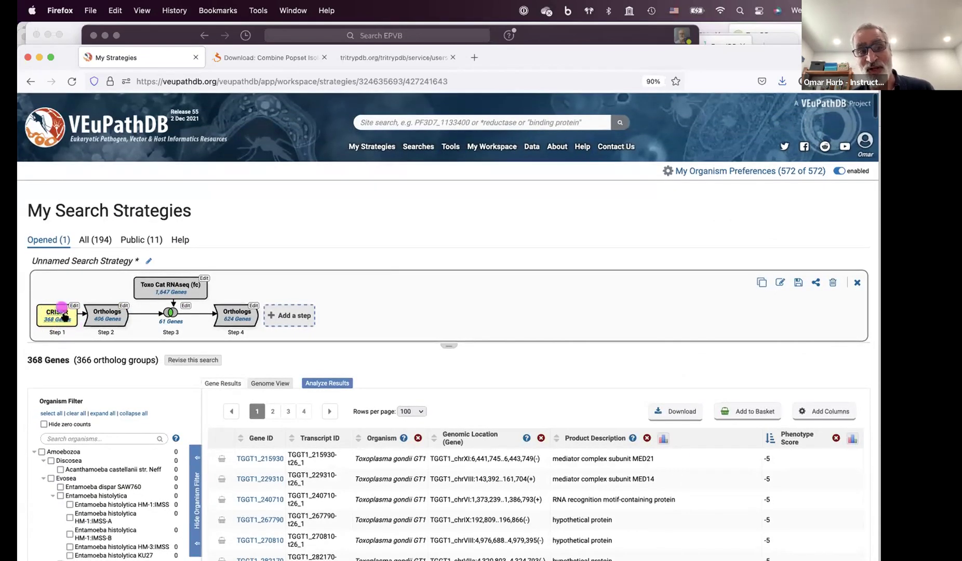
Step: Open the final Orthologs step's results and examine the gene counts for each Cryptosporidium species and strain in the Organism Filter
click(235, 319)
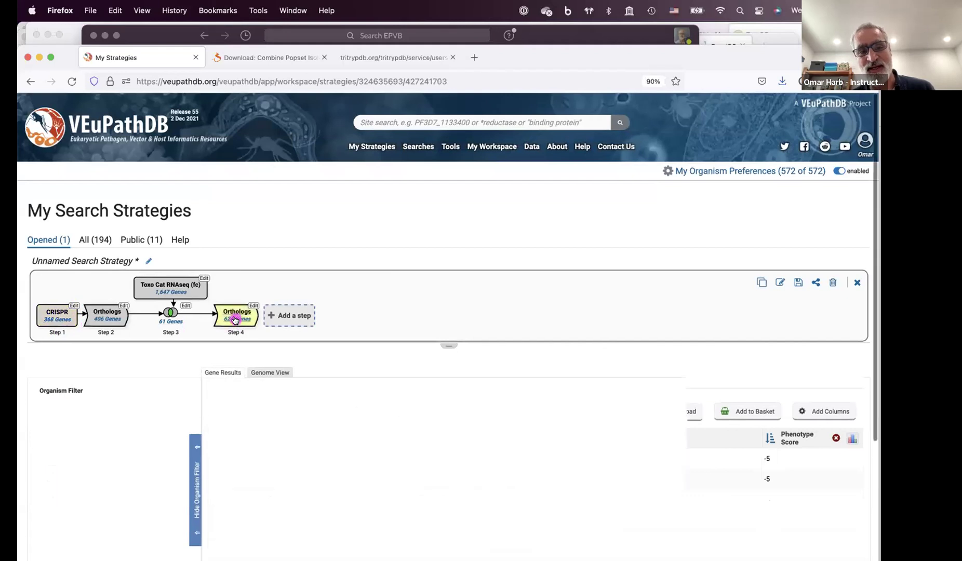
scroll(123, 499, down, 5)
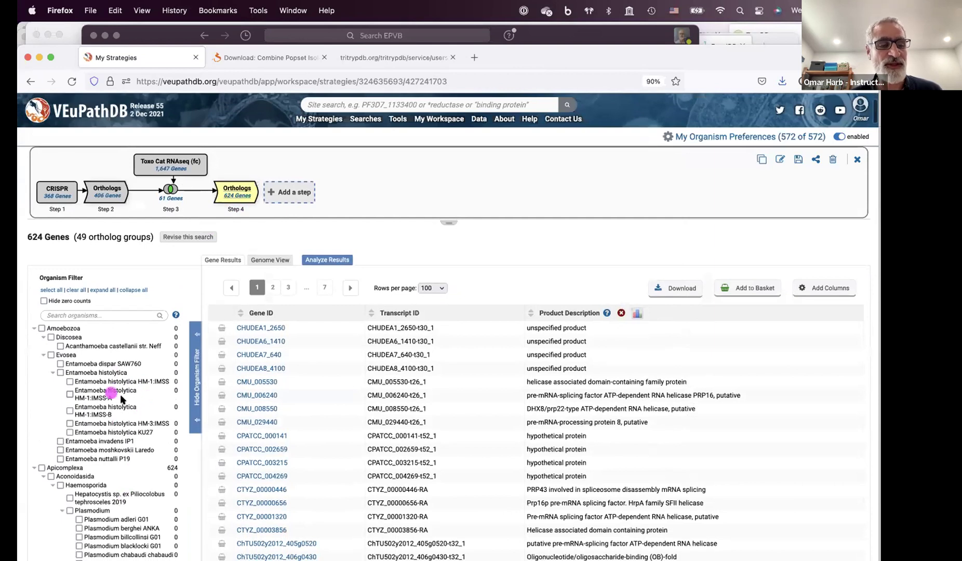
scroll(136, 408, down, 12)
scroll(131, 413, down, 20)
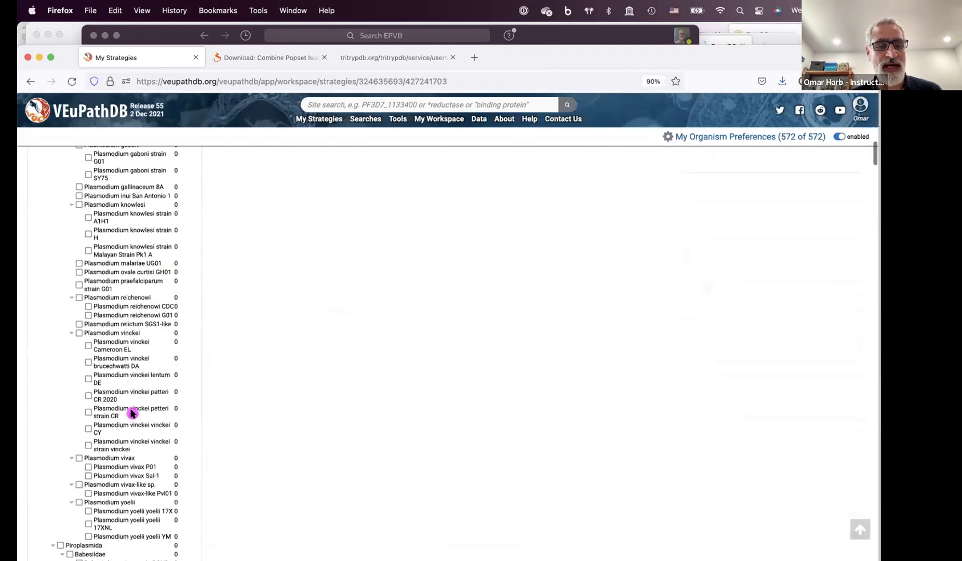
scroll(131, 413, down, 3)
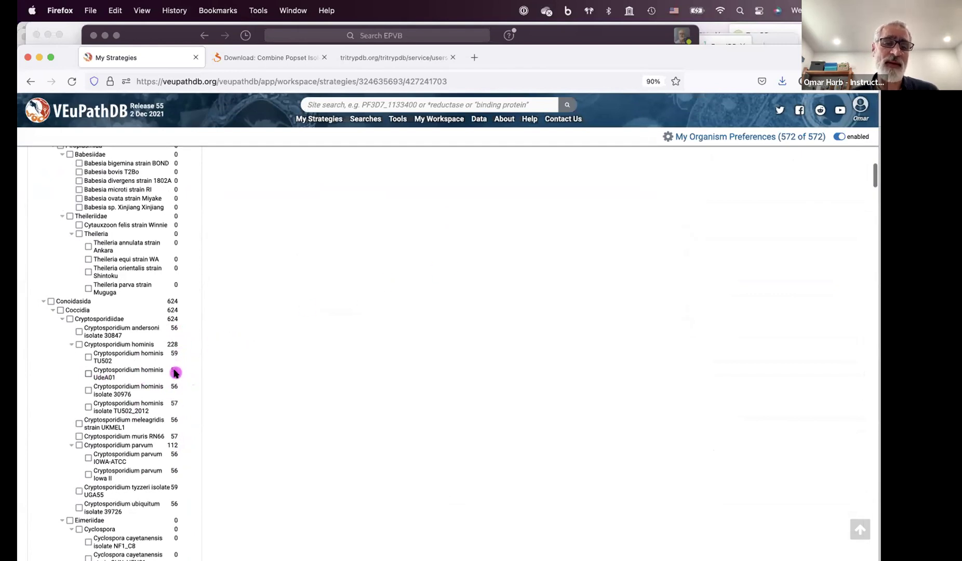
click(88, 373)
scroll(141, 306, up, 10)
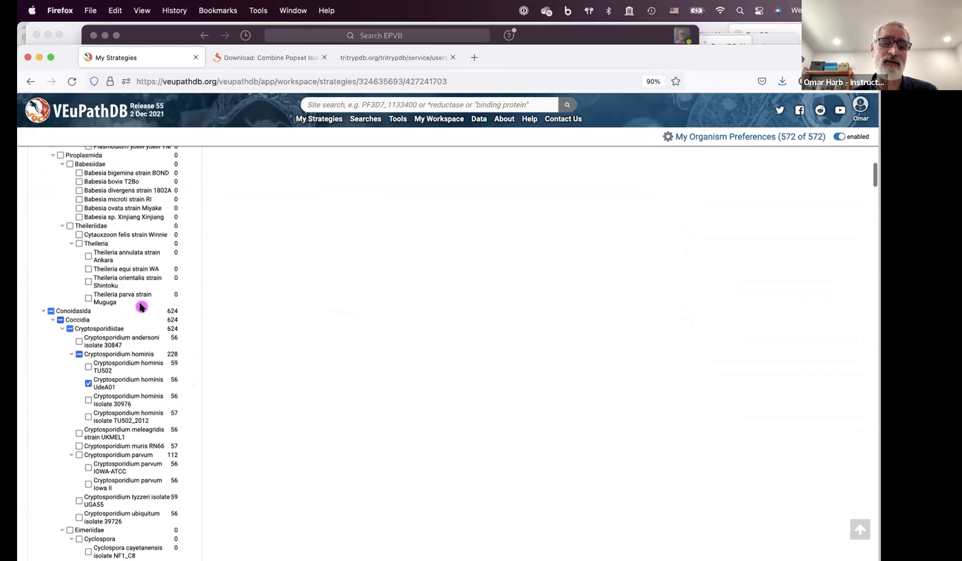
scroll(141, 307, up, 15)
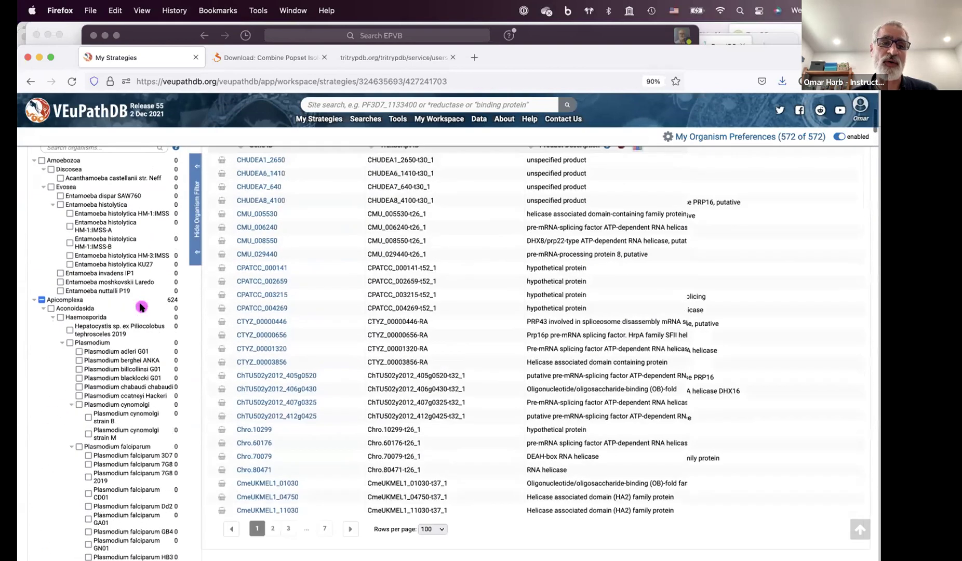
click(169, 294)
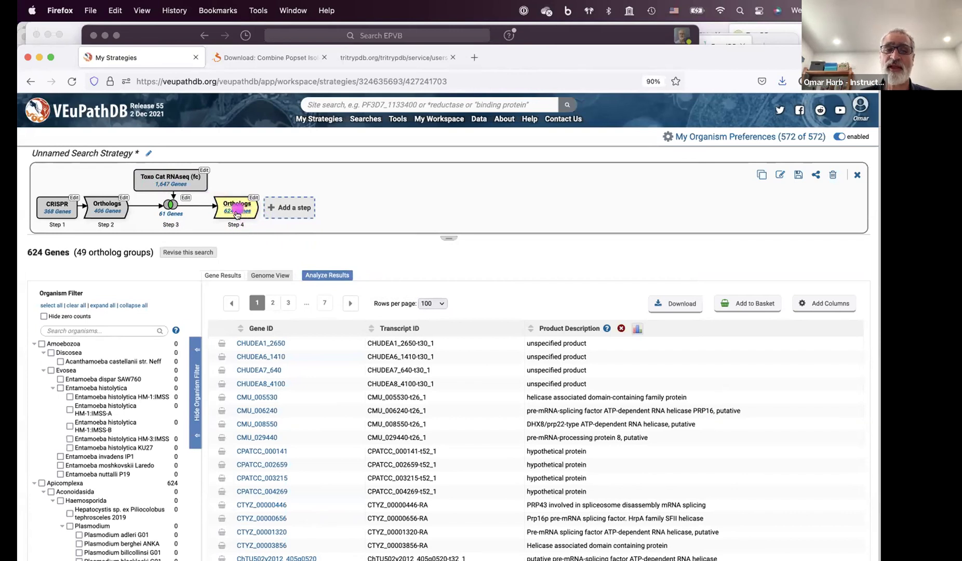
Step: Add an Orthology Phylogenetic Profile search to be intersected with the final Orthologs step, finding genes in all Apicomplexa organisms
click(287, 208)
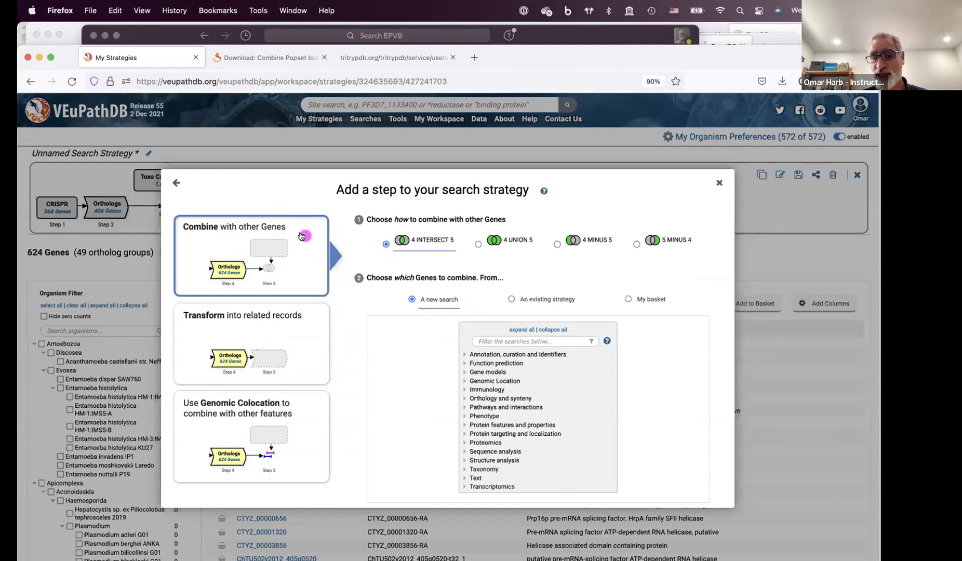
click(518, 342)
text(phyl)
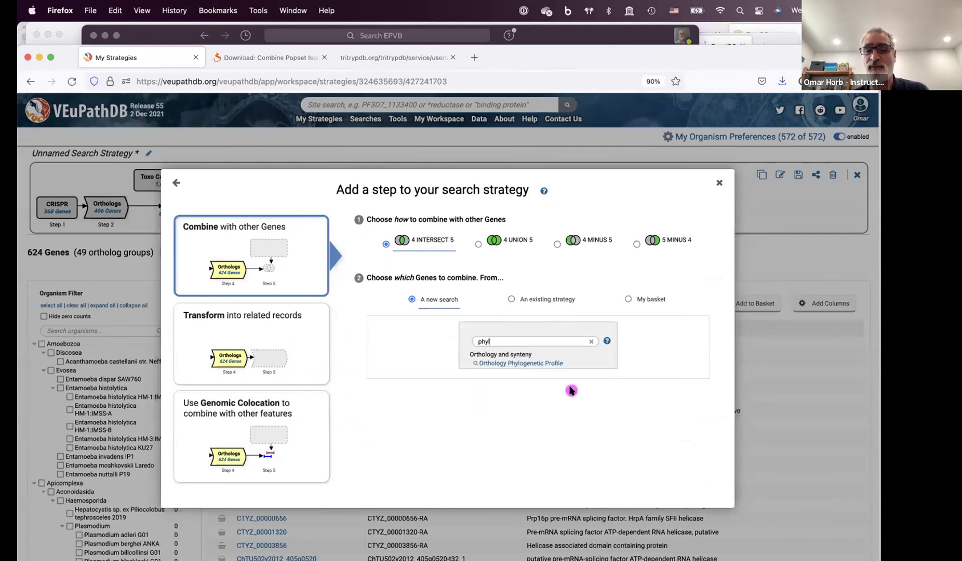
click(511, 363)
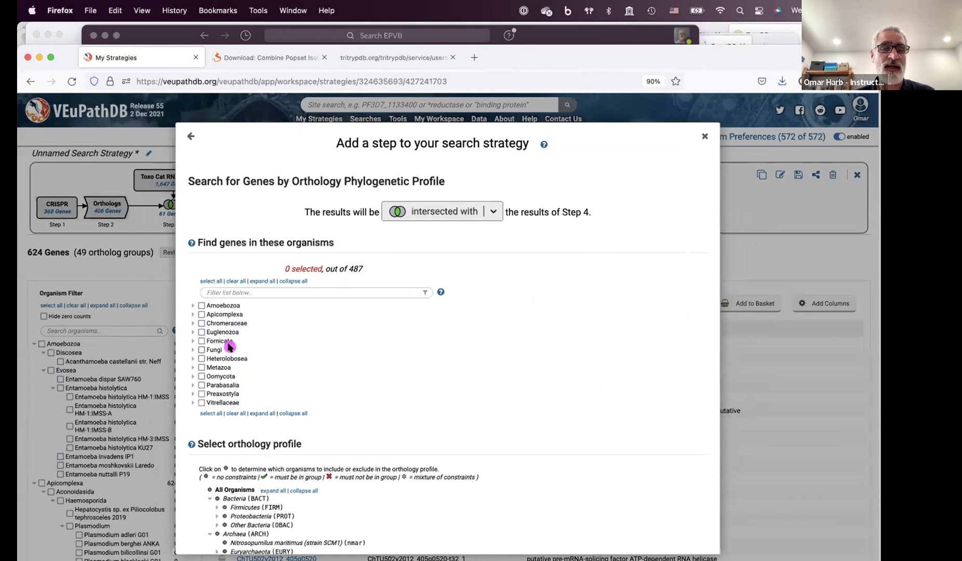
click(202, 314)
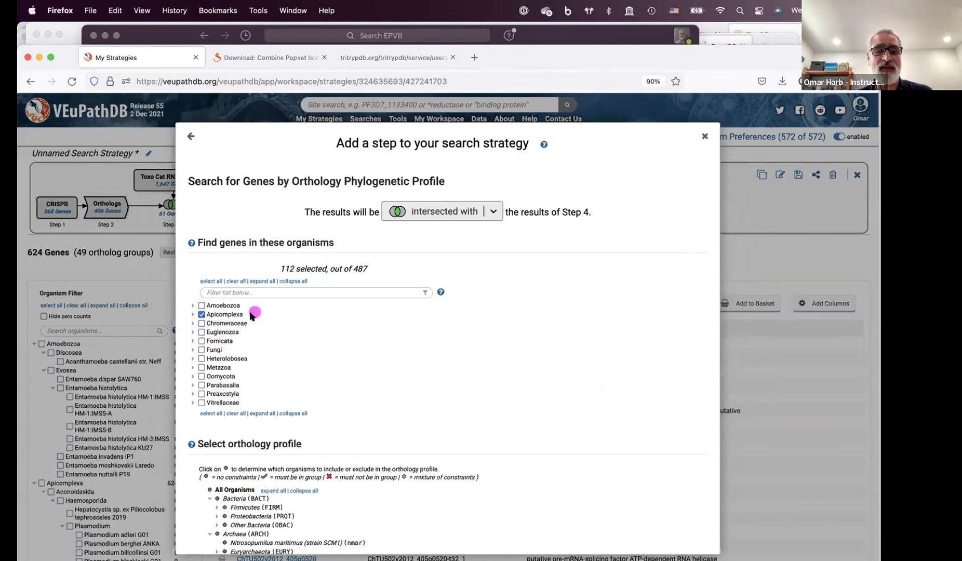
Step: In the orthology profile, expand Metazoa, Chordata and Mammalia and set Homo sapiens REF (hsap) to must not be in group
scroll(290, 399, down, 2)
scroll(287, 403, down, 6)
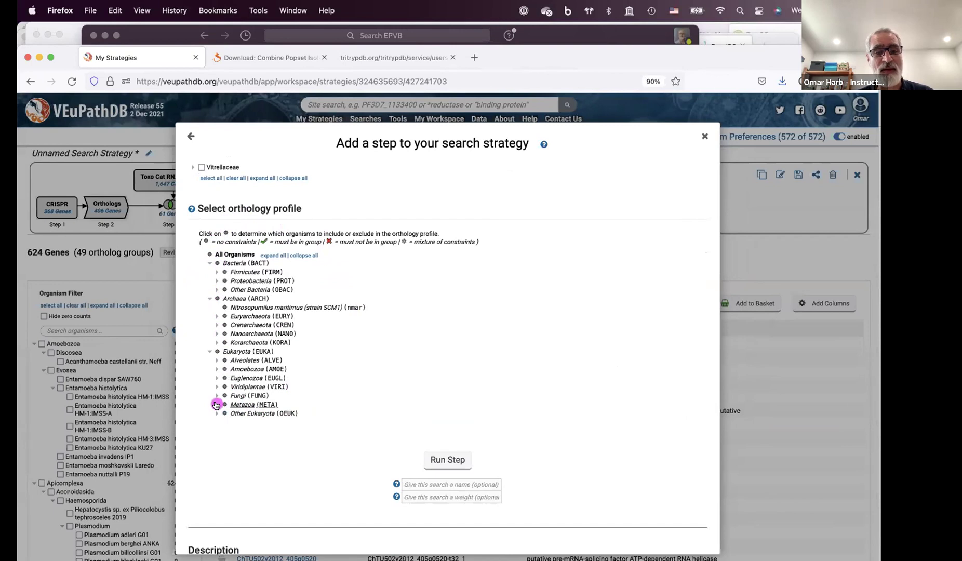
scroll(407, 344, up, 1)
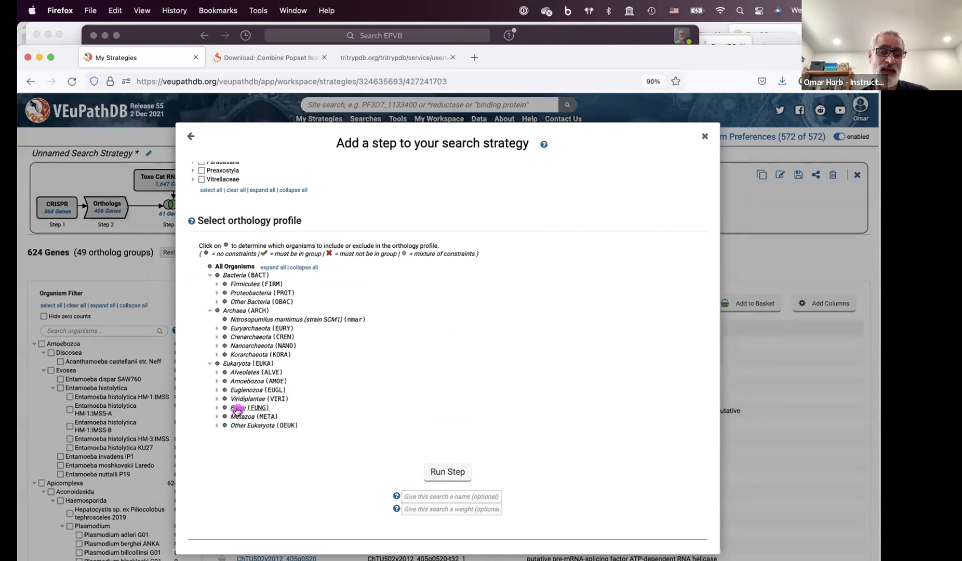
click(216, 416)
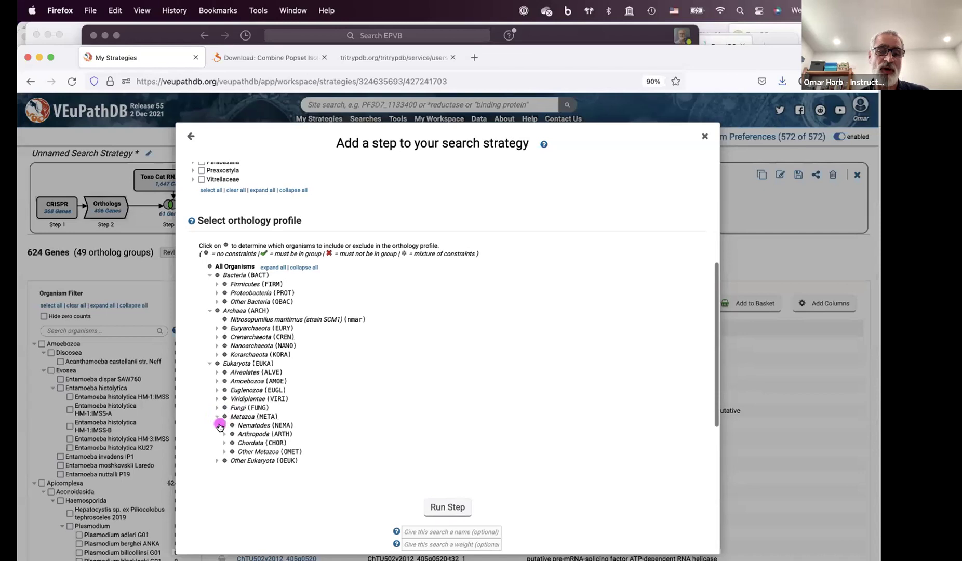
click(224, 442)
scroll(266, 472, down, 2)
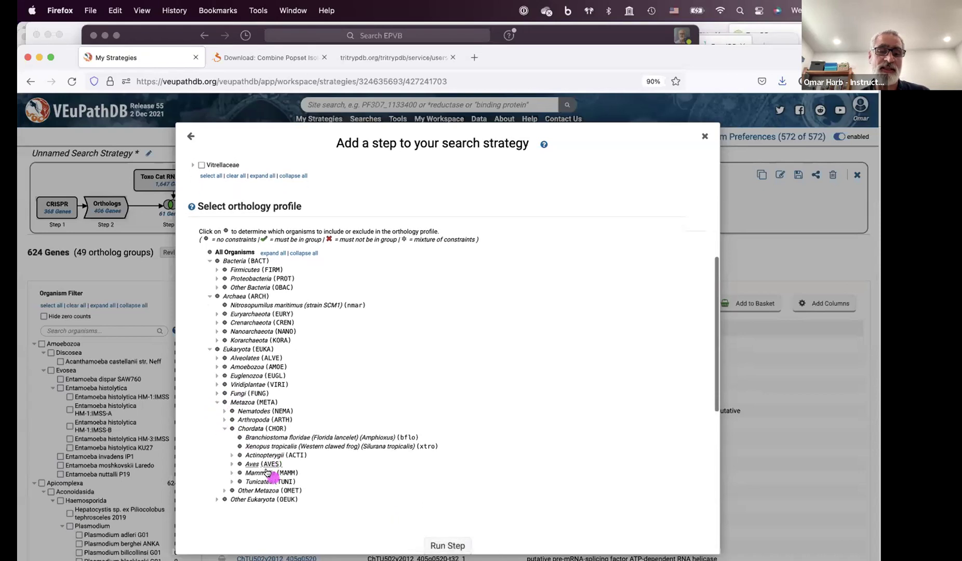
click(232, 443)
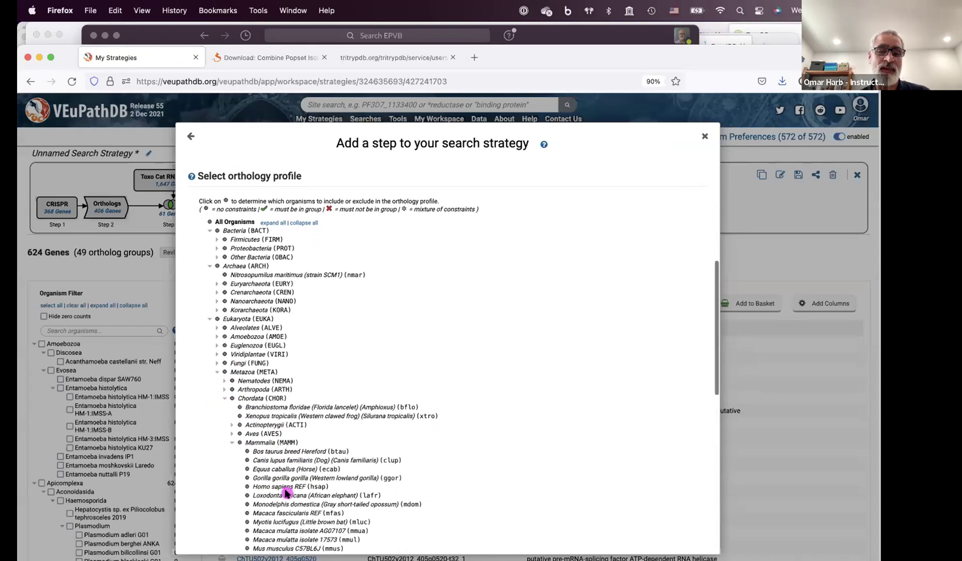
scroll(283, 488, down, 4)
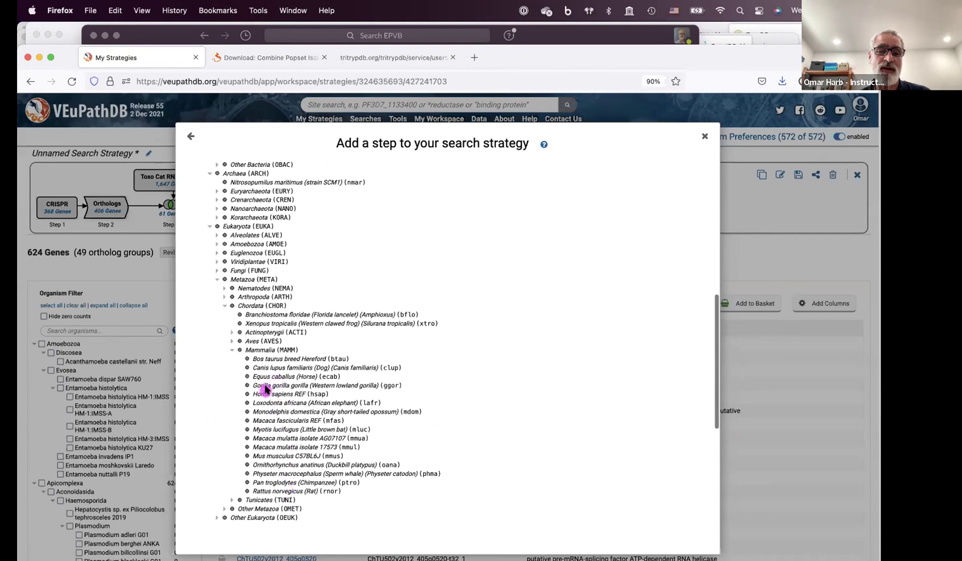
click(246, 394)
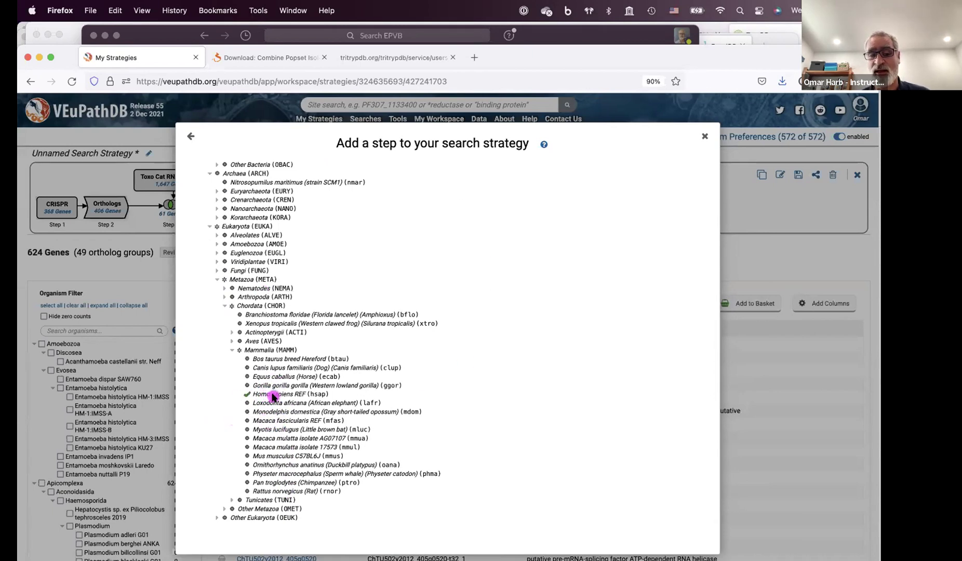
click(247, 393)
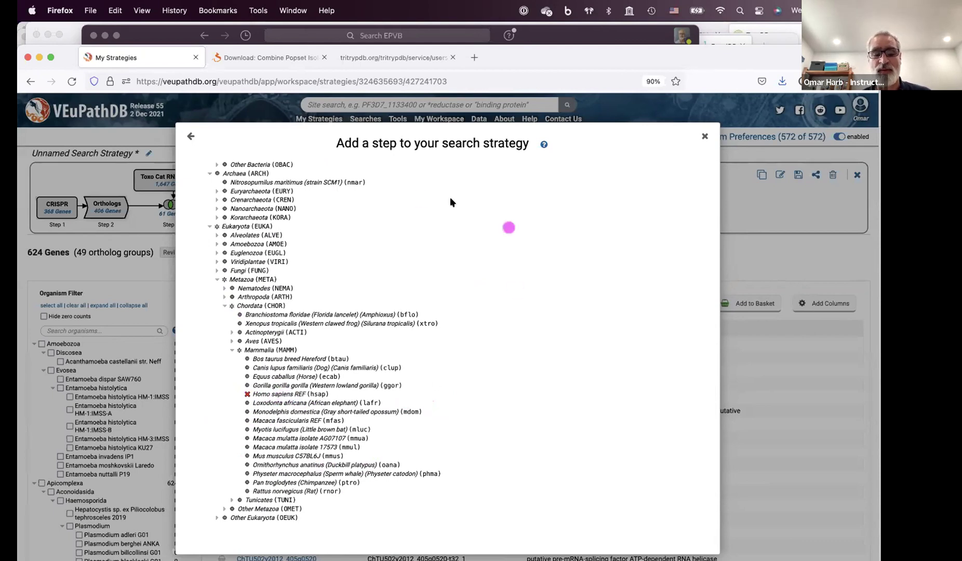
Step: Review the phylogenetic profile settings, run the step, and look through the resulting Cryptosporidium genes and their product descriptions
scroll(501, 257, up, 10)
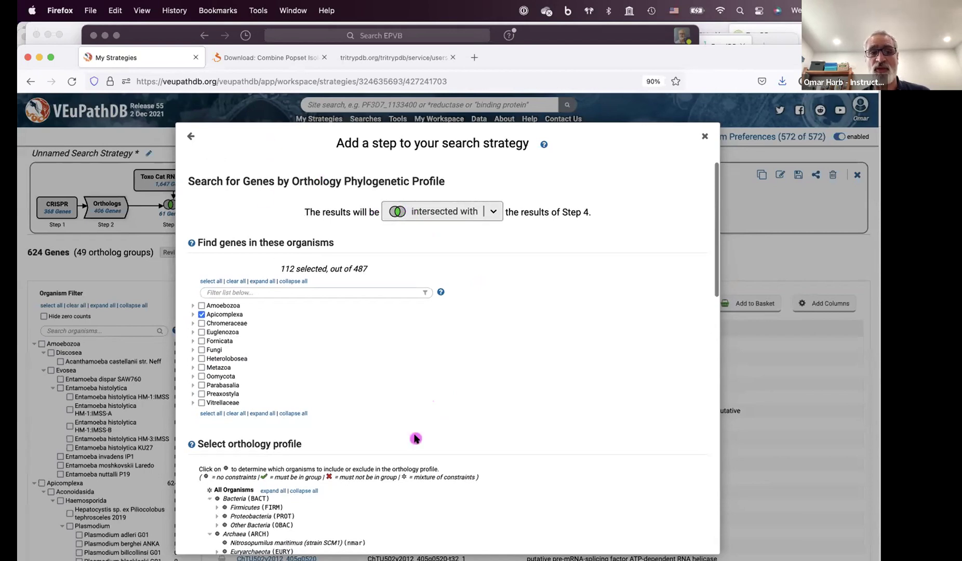
scroll(414, 437, down, 10)
scroll(416, 438, down, 4)
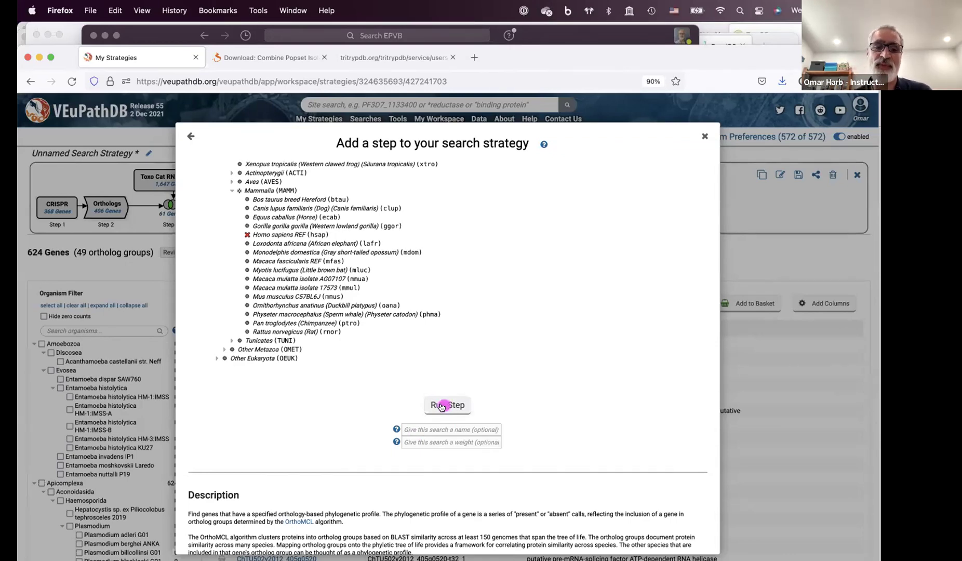
click(438, 405)
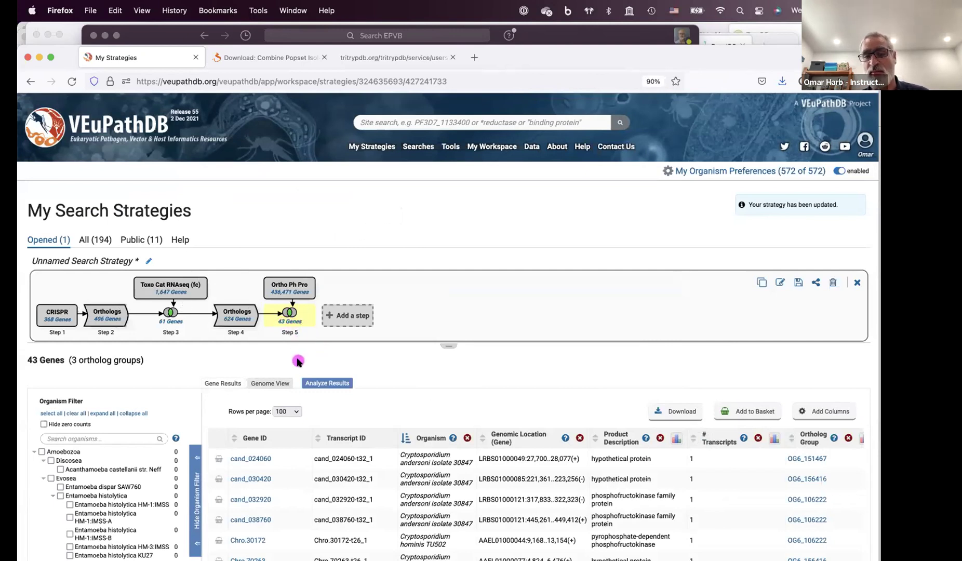
scroll(382, 500, down, 1)
scroll(383, 500, down, 8)
scroll(444, 514, down, 6)
scroll(444, 514, down, 2)
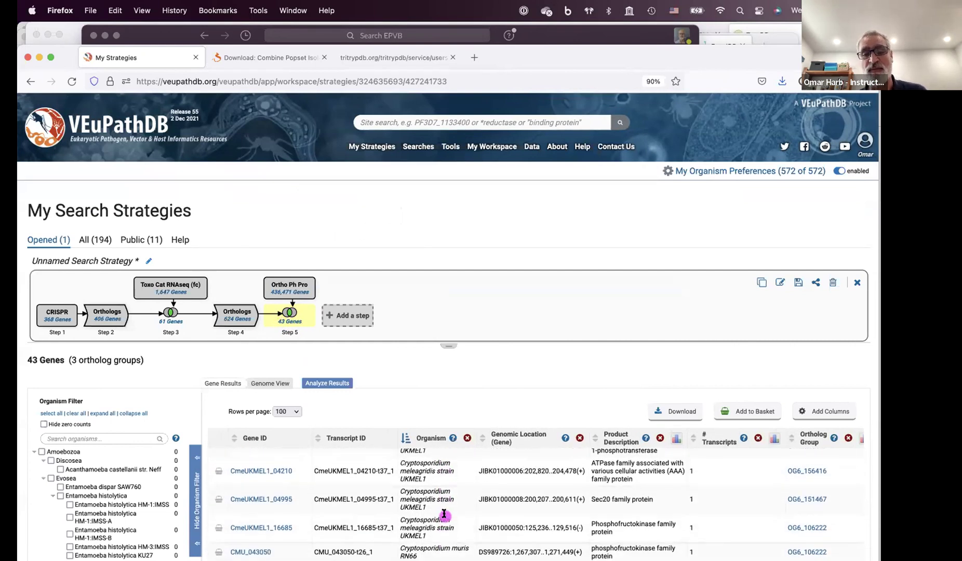